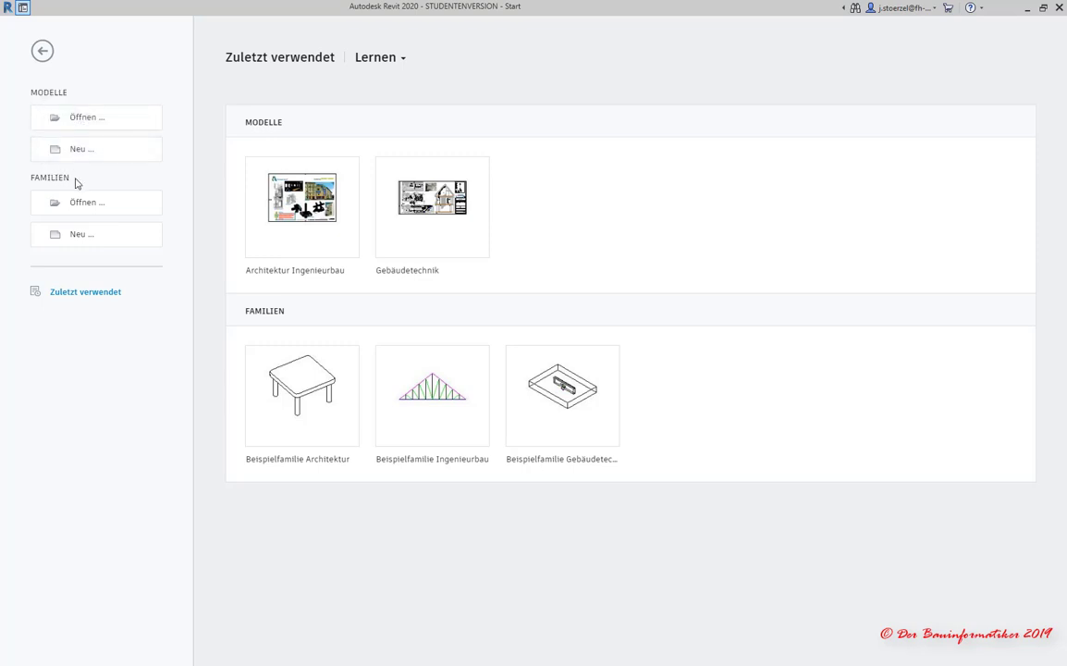
Start a new Revit project and list the Vorlagedatei template choices.
{"action": "left_click_drag", "start_coordinate": [65, 178], "coordinate": [32, 177]}
{"action": "left_click", "coordinate": [80, 153]}
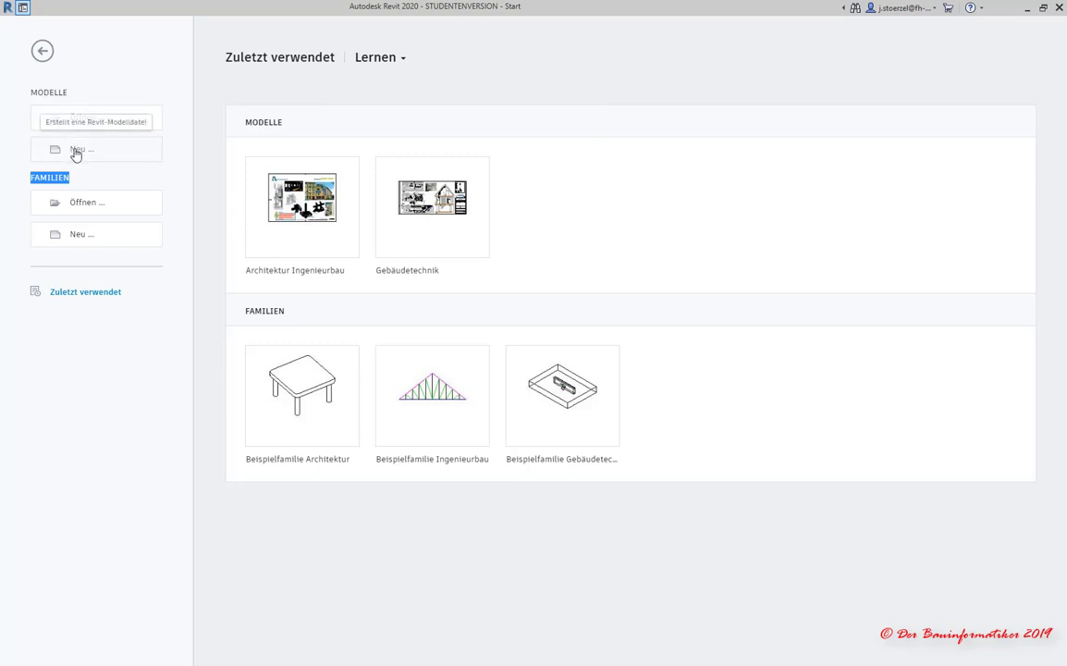
{"action": "left_click", "coordinate": [76, 152]}
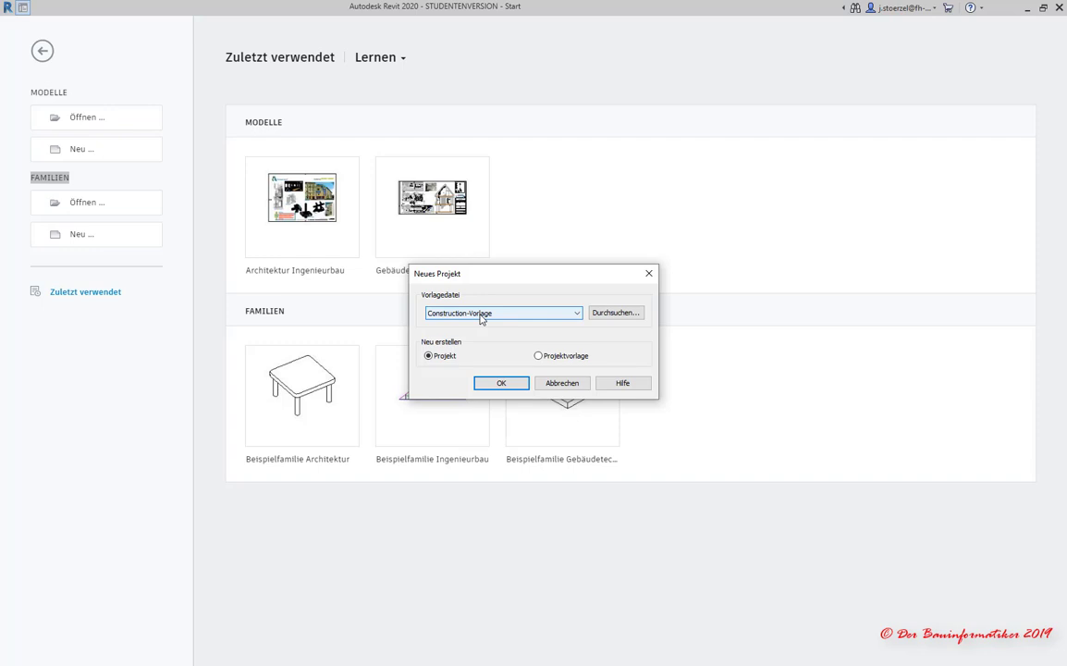
{"action": "left_click", "coordinate": [481, 314]}
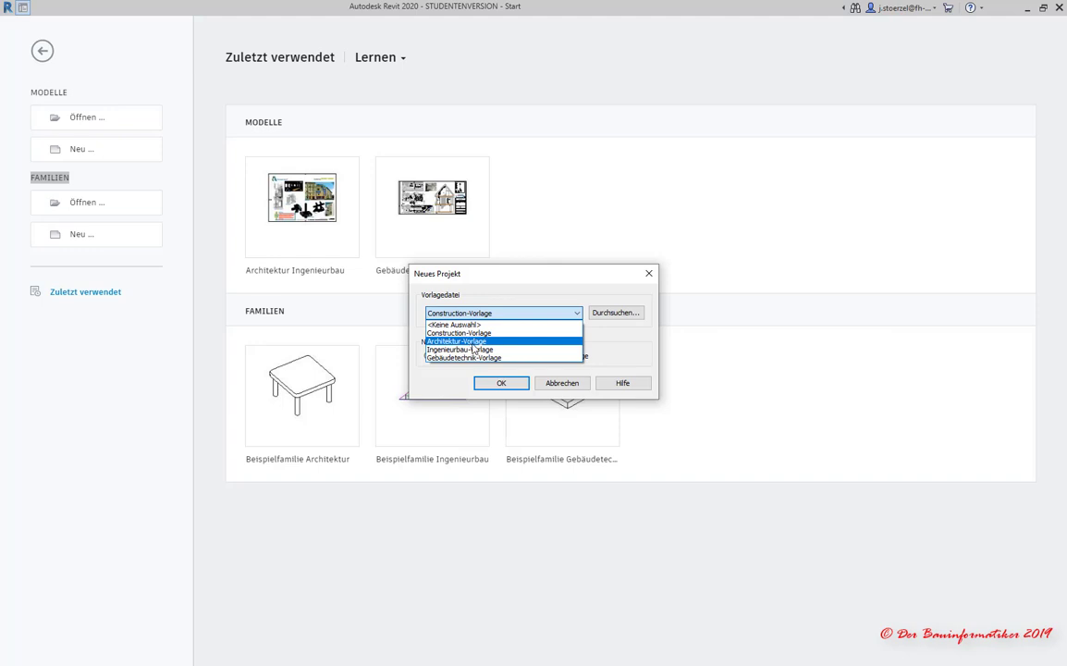
Create the new project from the Architektur-Vorlage template.
{"action": "left_click", "coordinate": [472, 341]}
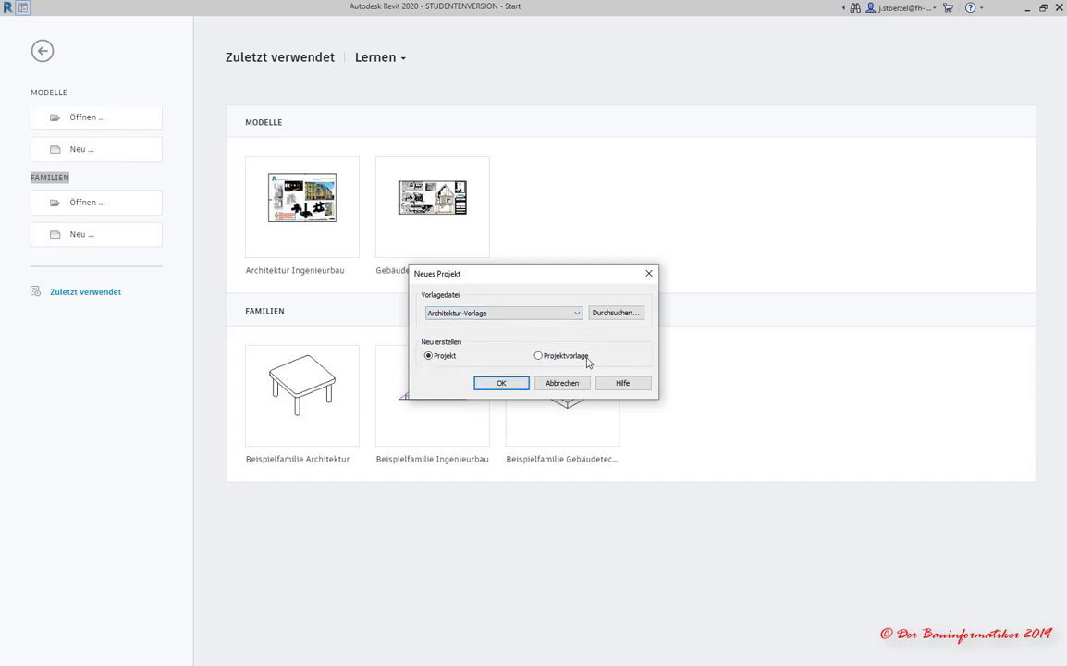
{"action": "left_click", "coordinate": [496, 382]}
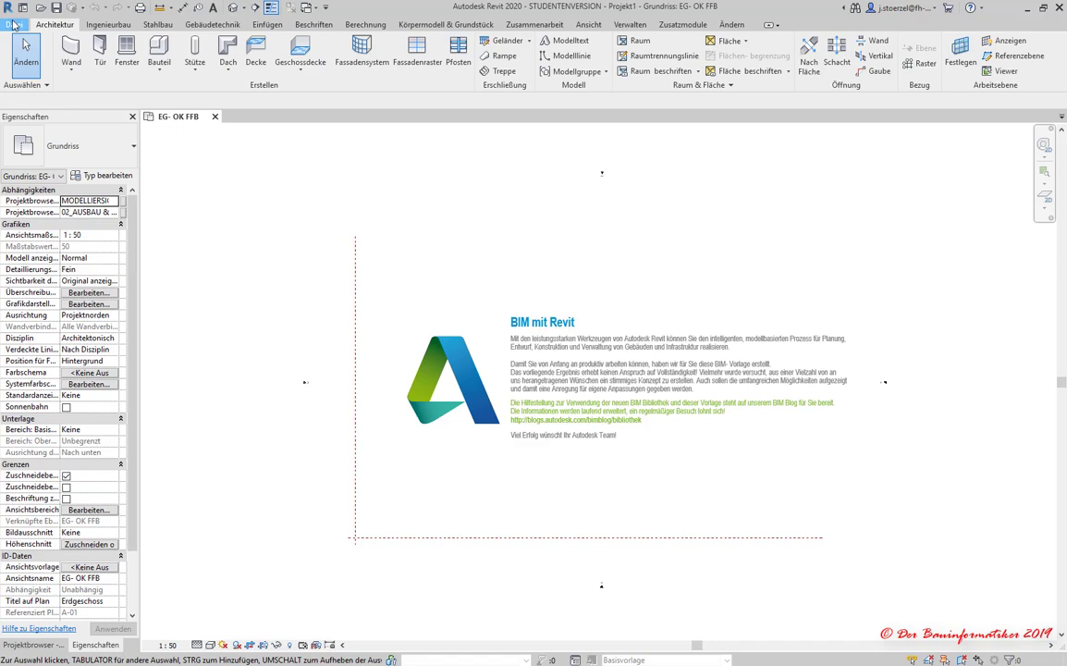
In Save As, create a new folder named Revit inside Desktop\BIM1-WS2019.
{"action": "left_click", "coordinate": [13, 25]}
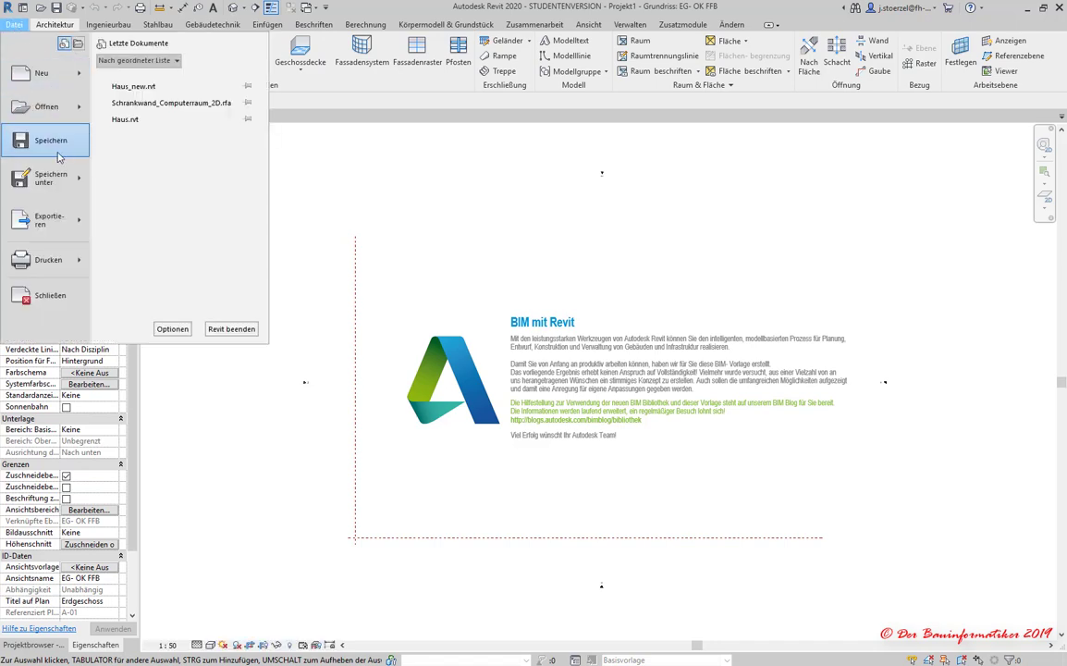
{"action": "mouse_move", "coordinate": [46, 177]}
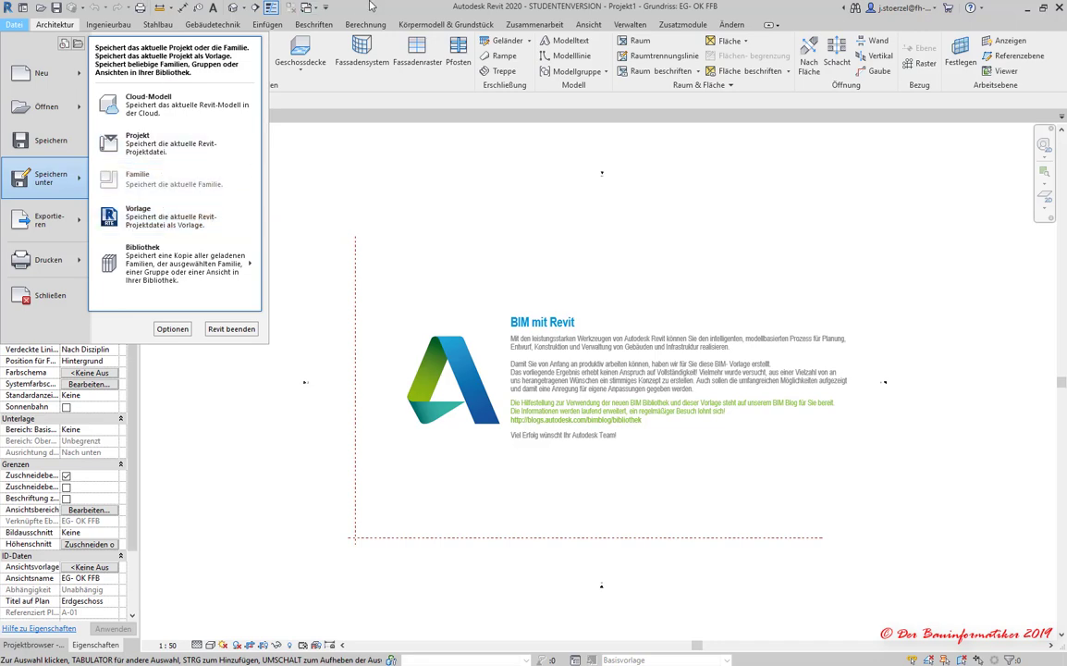
{"action": "key", "text": "Escape"}
{"action": "left_click", "coordinate": [56, 8]}
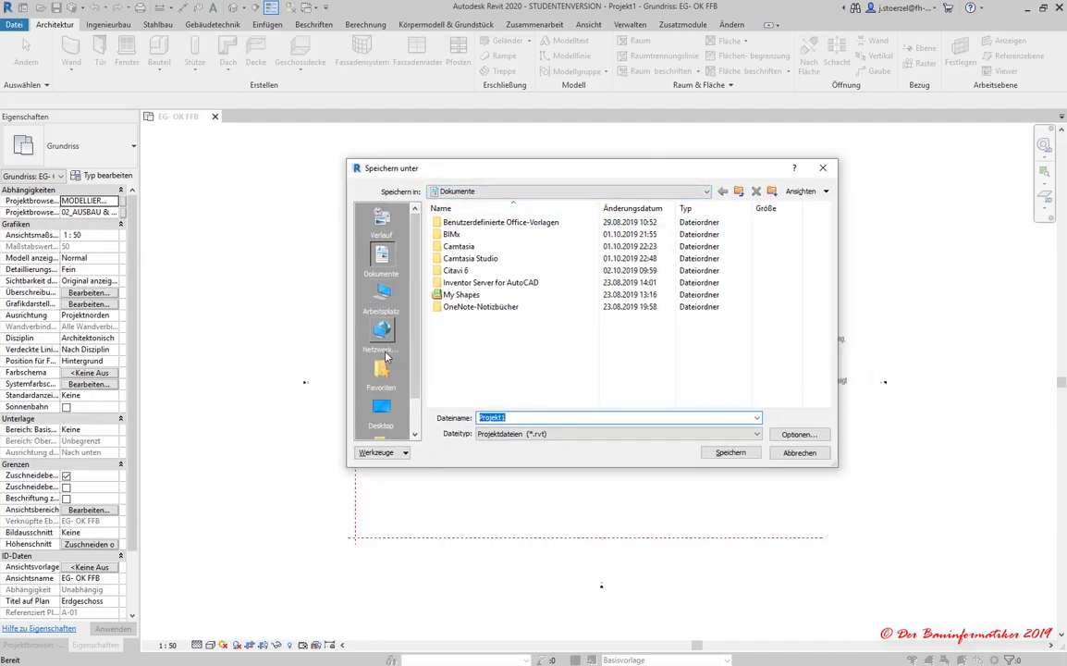
{"action": "left_click", "coordinate": [383, 413]}
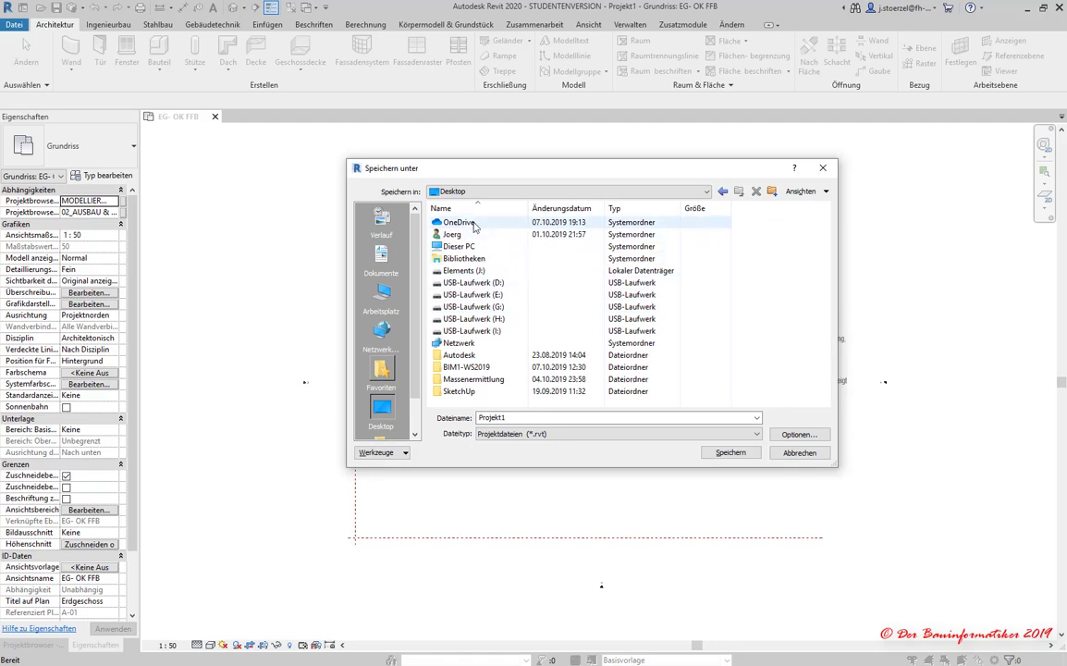
{"action": "double_click", "coordinate": [467, 367]}
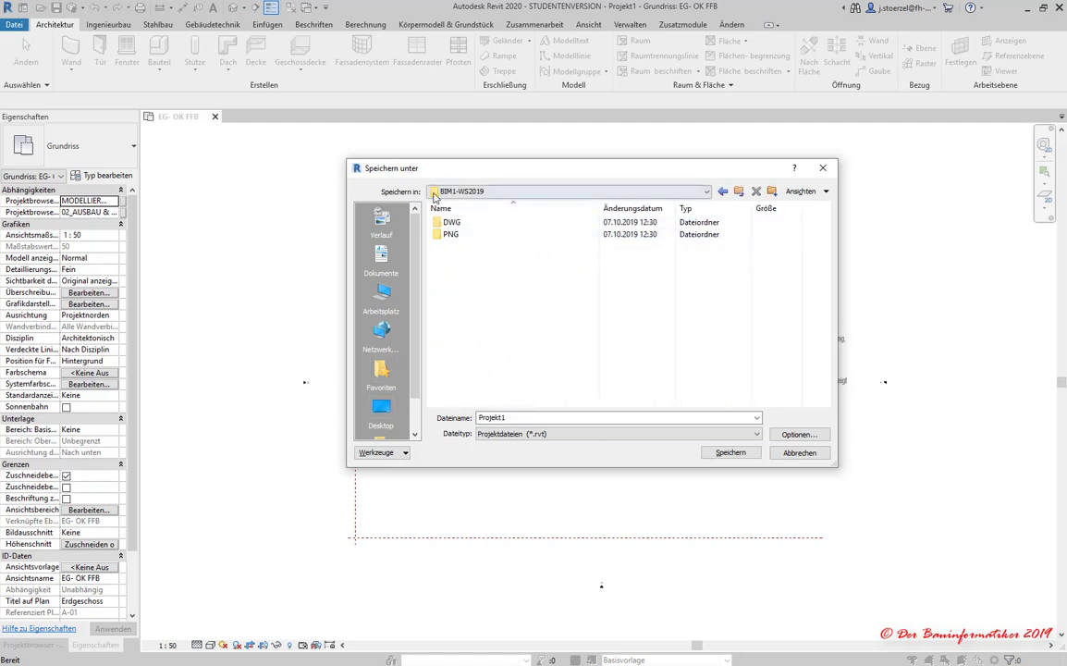
{"action": "left_click", "coordinate": [773, 190]}
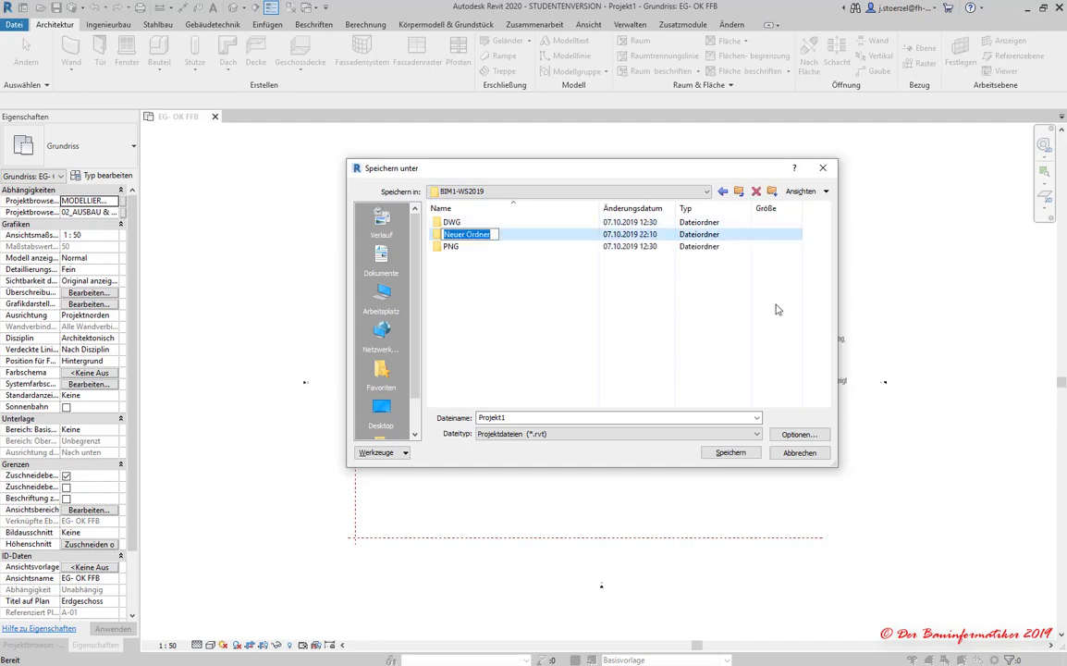
{"action": "type", "text": "Rev"}
{"action": "type", "text": "it"}
{"action": "key", "text": "Return"}
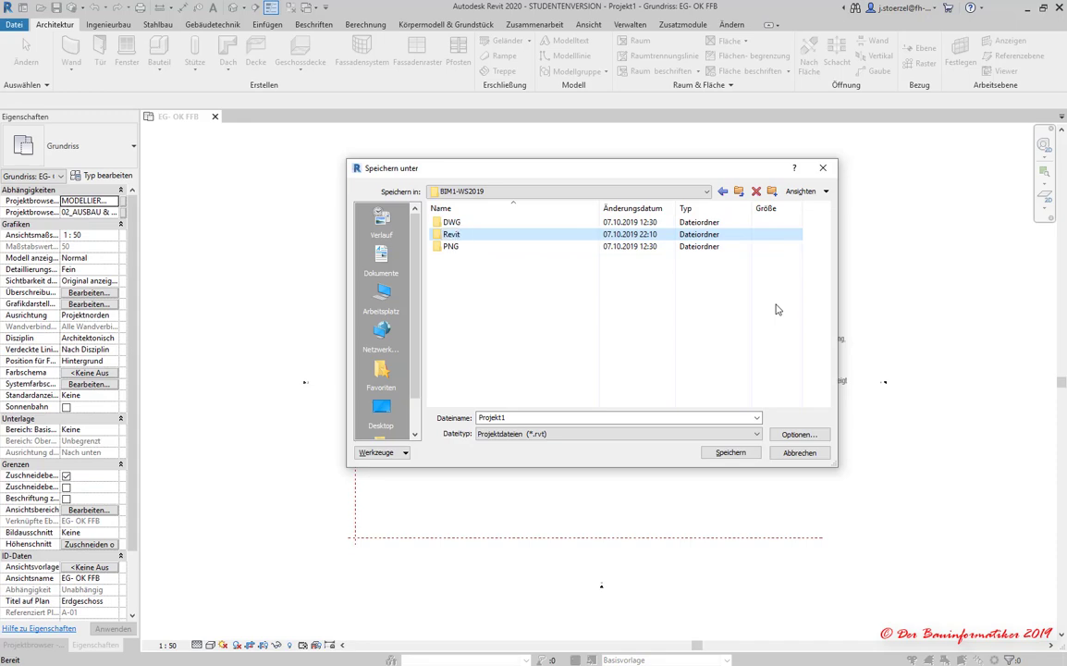
Save the project as EinfamHaus in the Revit folder.
{"action": "double_click", "coordinate": [453, 235]}
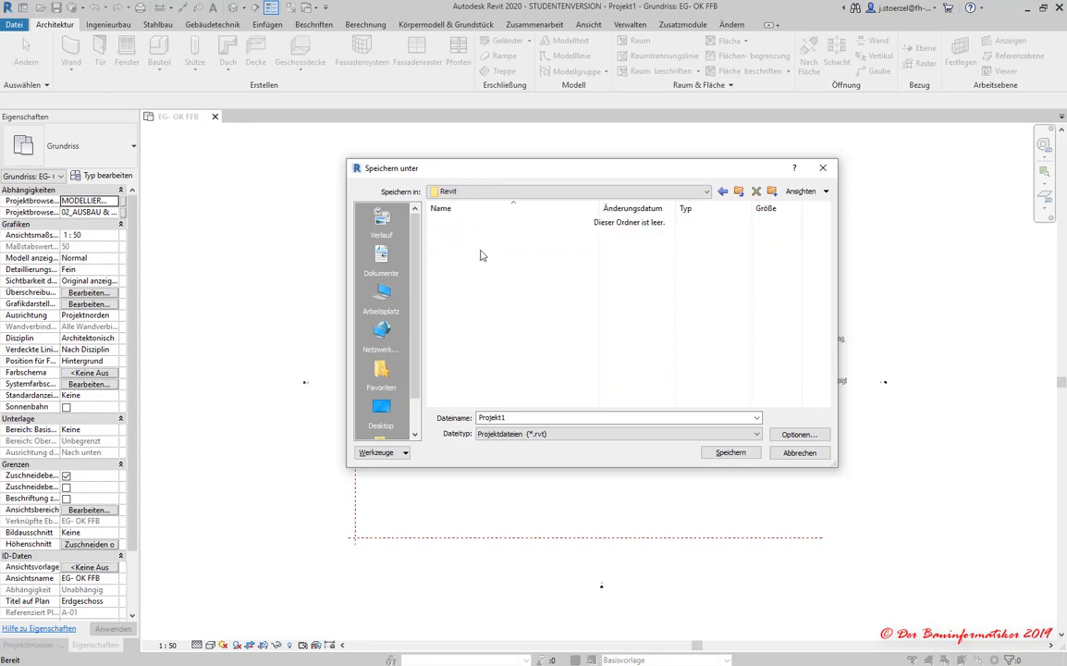
{"action": "left_click_drag", "start_coordinate": [523, 418], "coordinate": [450, 419]}
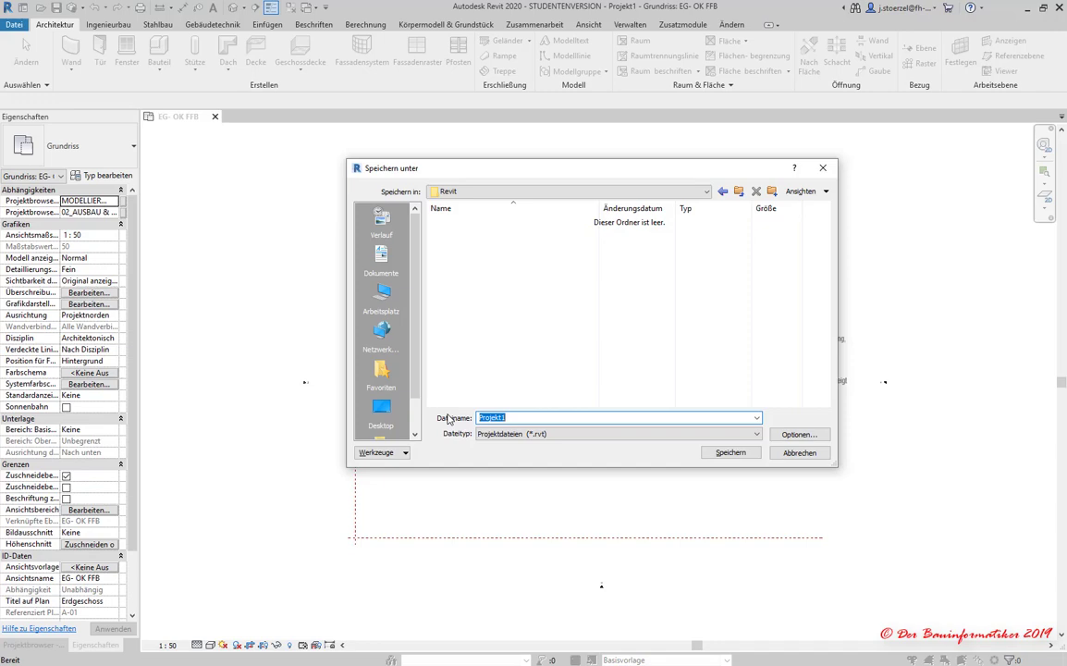
{"action": "type", "text": "Einfam"}
{"action": "type", "text": "Haus"}
{"action": "key", "text": "Return"}
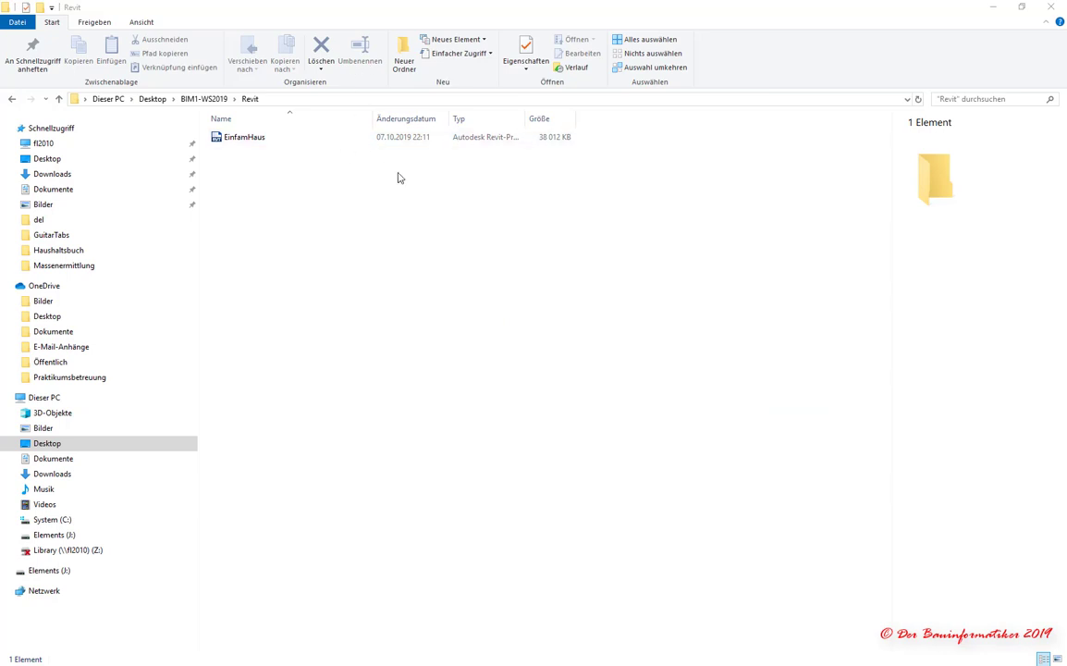
{"action": "left_click", "coordinate": [555, 140]}
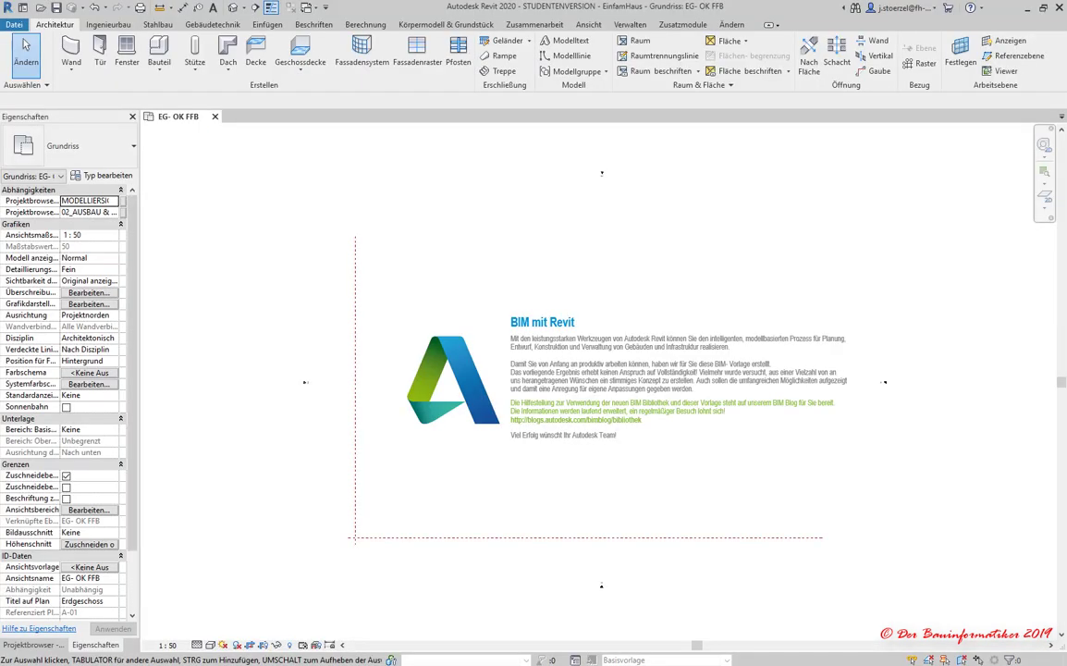
Show the Projektbrowser with Ansichten collapsed and Familien expanded, then show the Verwalten ribbon.
{"action": "left_click", "coordinate": [35, 644]}
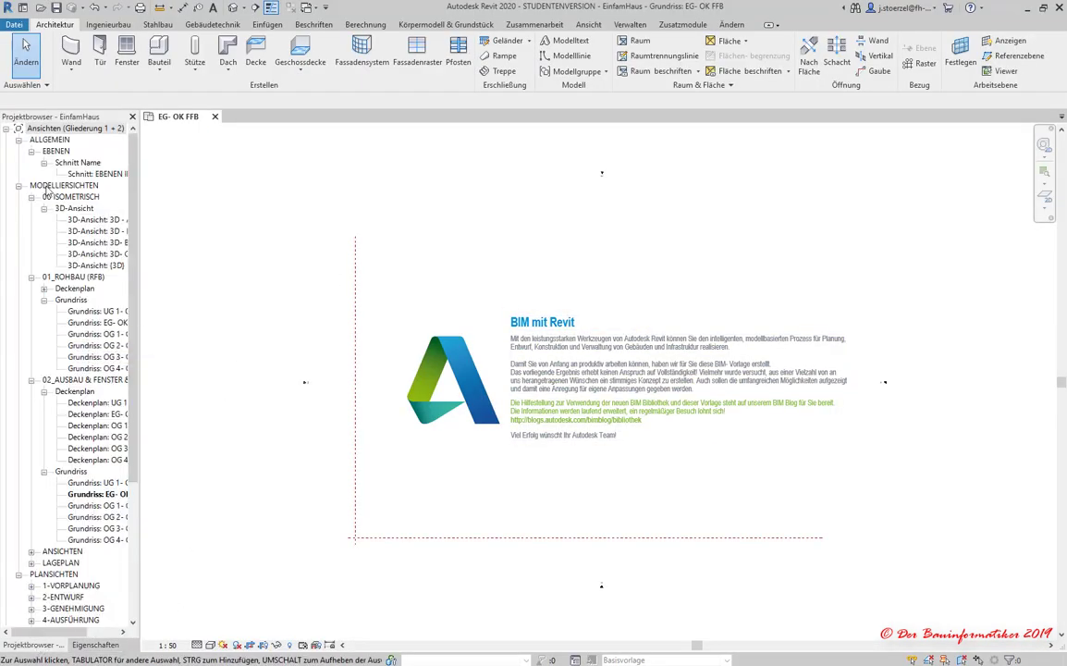
{"action": "left_click", "coordinate": [7, 129]}
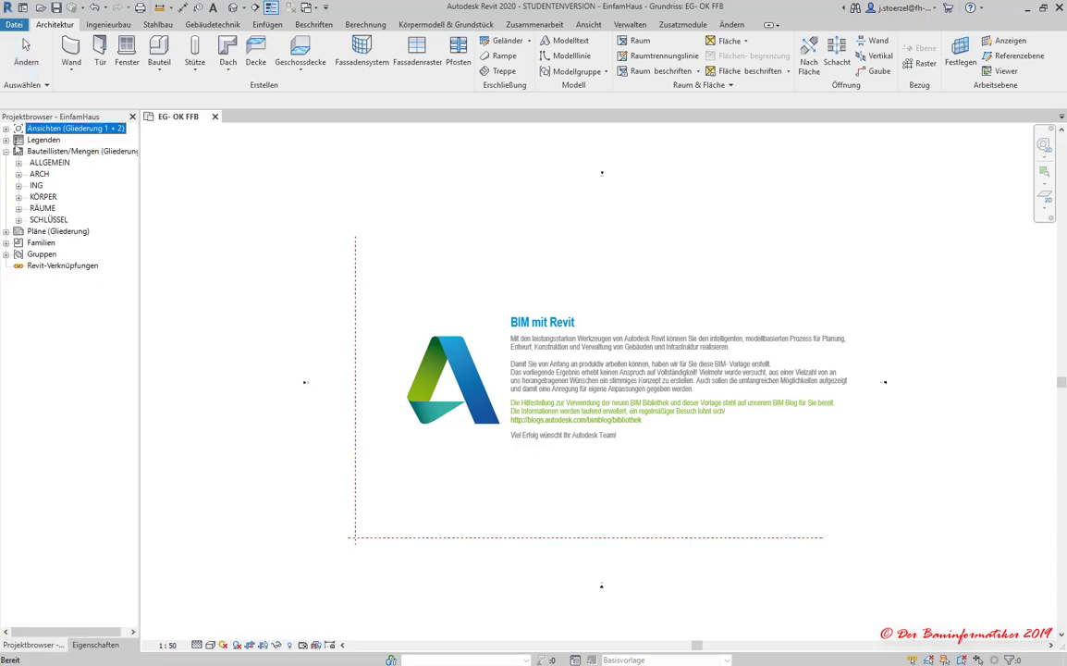
{"action": "left_click", "coordinate": [7, 243]}
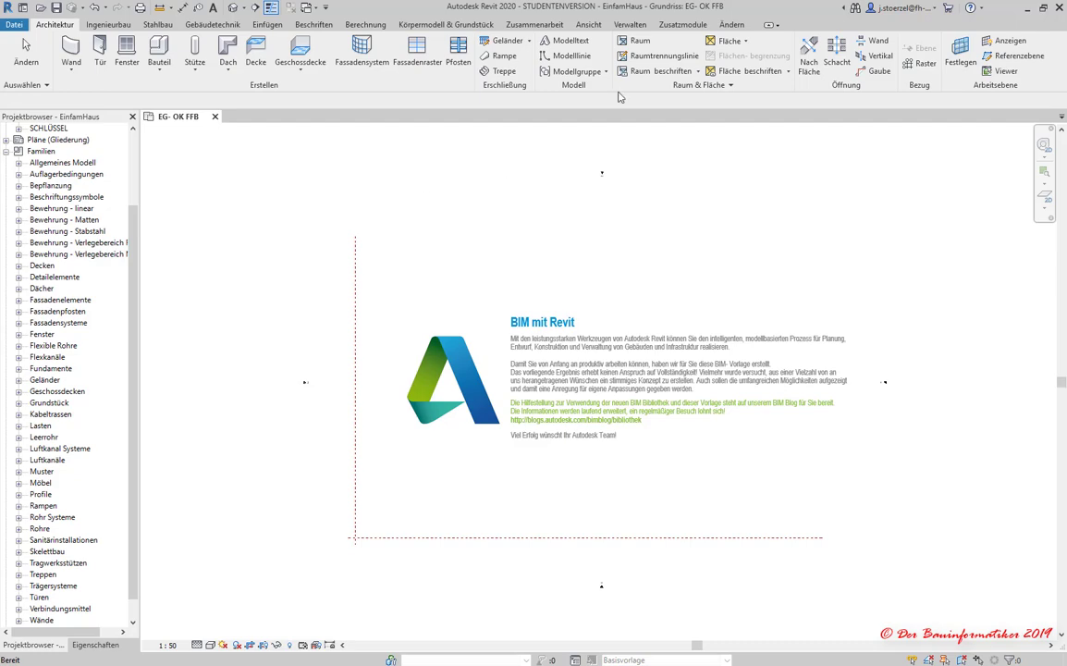
{"action": "left_click", "coordinate": [629, 25]}
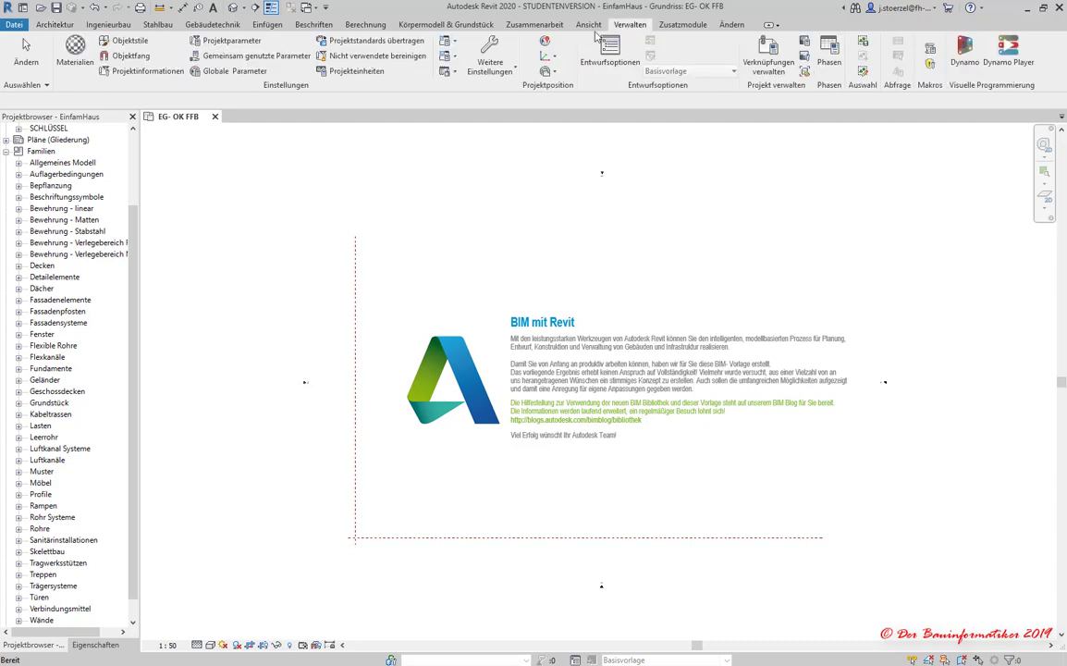
{"action": "left_click", "coordinate": [389, 61]}
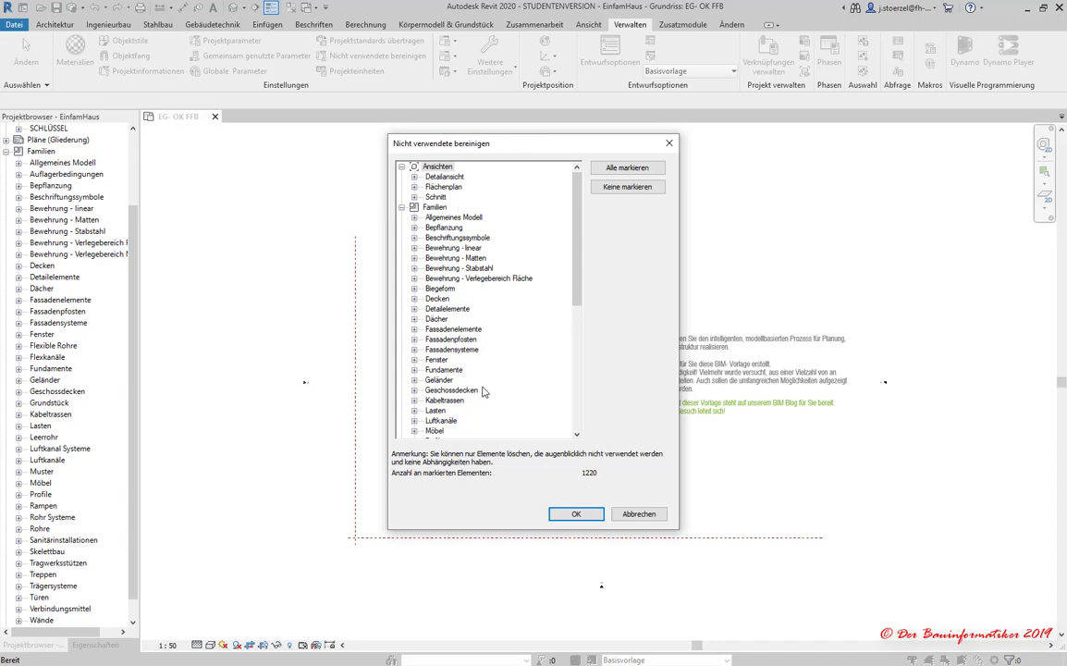
{"action": "left_click", "coordinate": [641, 516]}
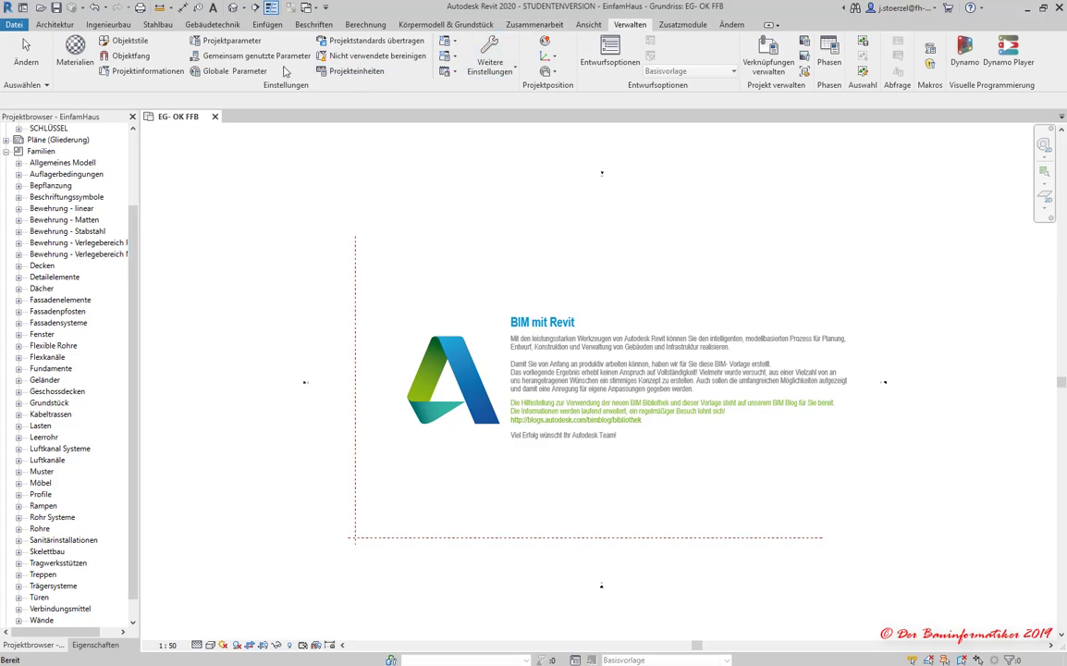
In Projekteinheiten, set the Länge format unit to Zentimeter.
{"action": "left_click", "coordinate": [340, 72]}
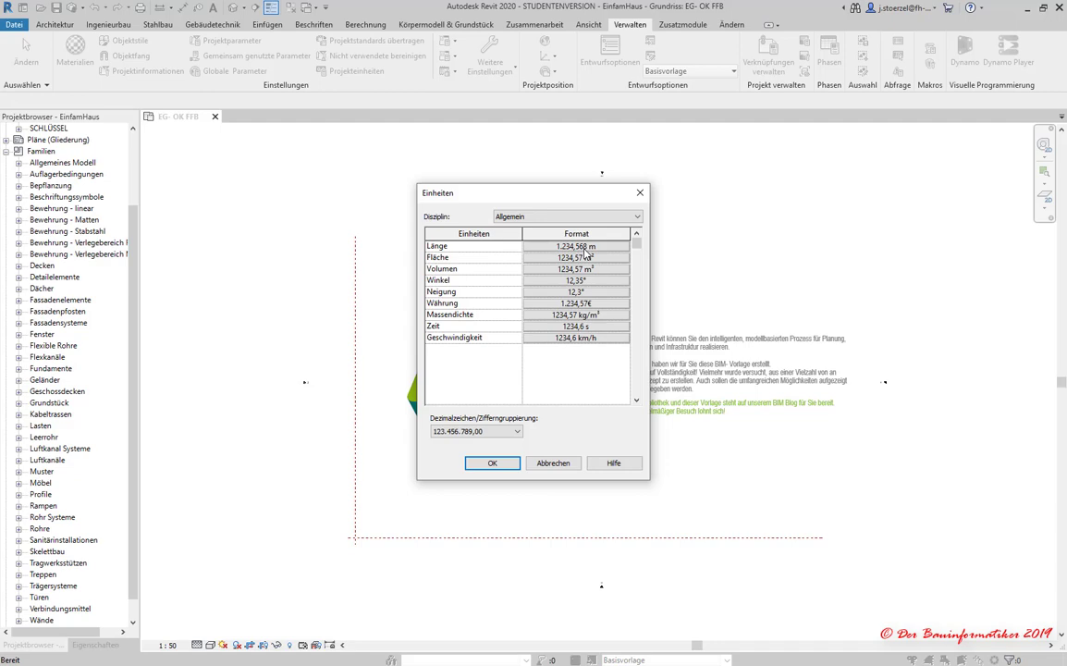
{"action": "left_click", "coordinate": [585, 248]}
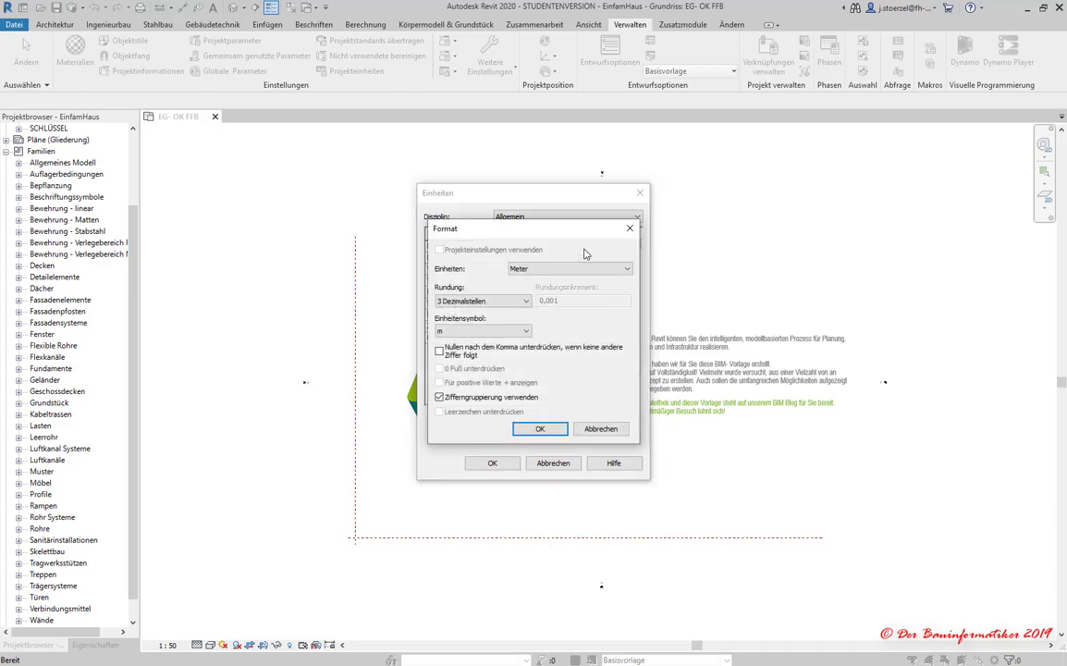
{"action": "left_click", "coordinate": [578, 271]}
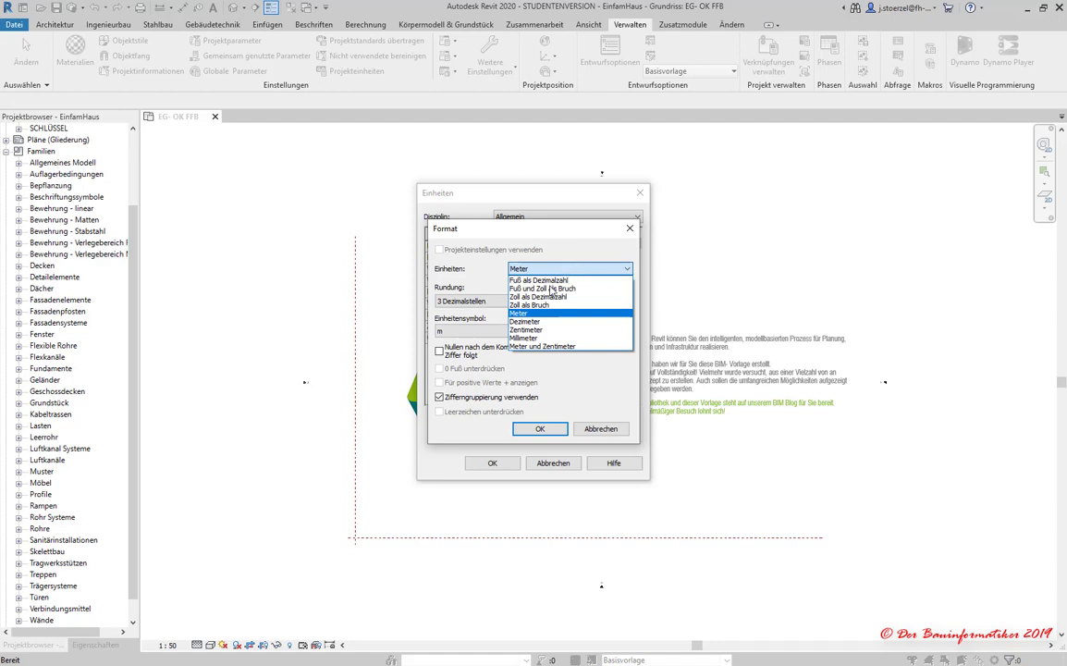
{"action": "left_click", "coordinate": [538, 331]}
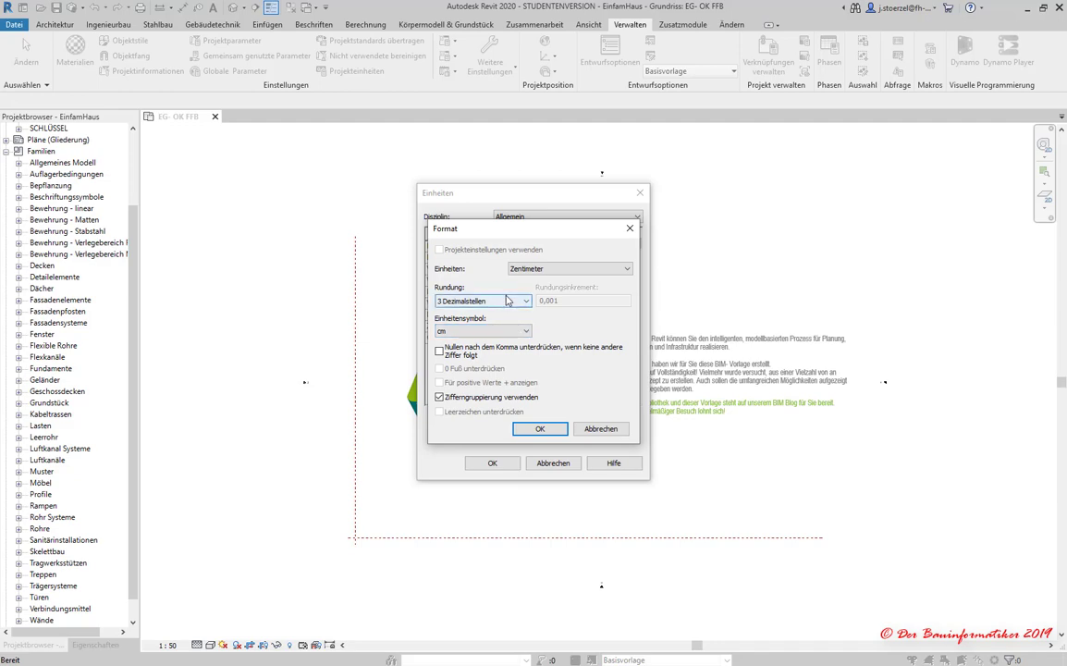
Set length rounding to 2 Dezimalstellen and suppress trailing zeros after the decimal point.
{"action": "left_click", "coordinate": [506, 301]}
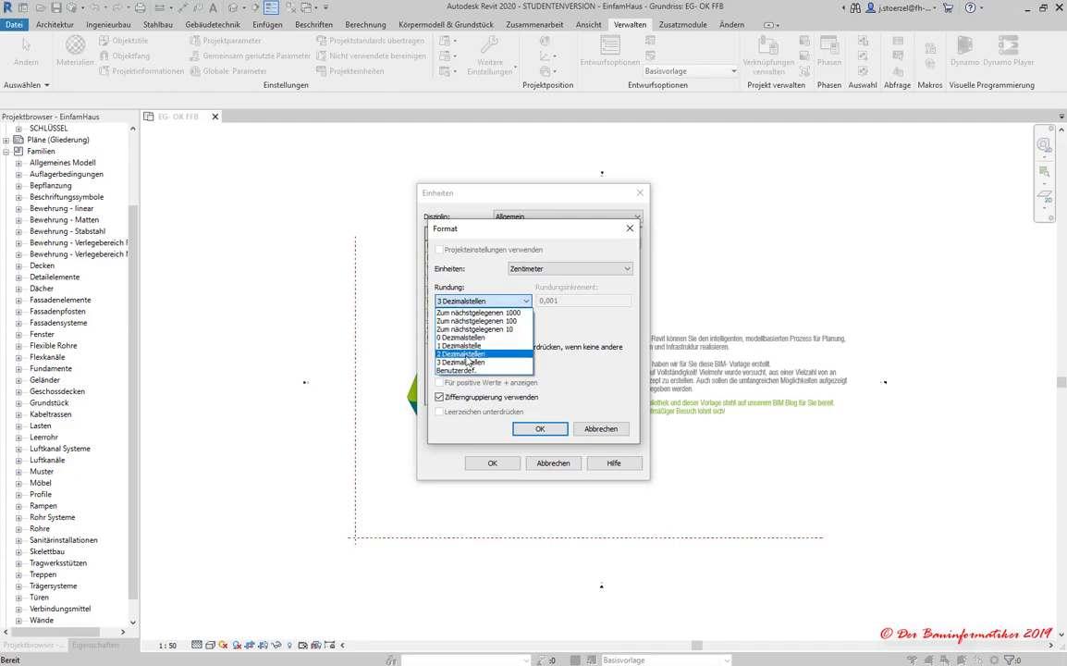
{"action": "left_click", "coordinate": [467, 353]}
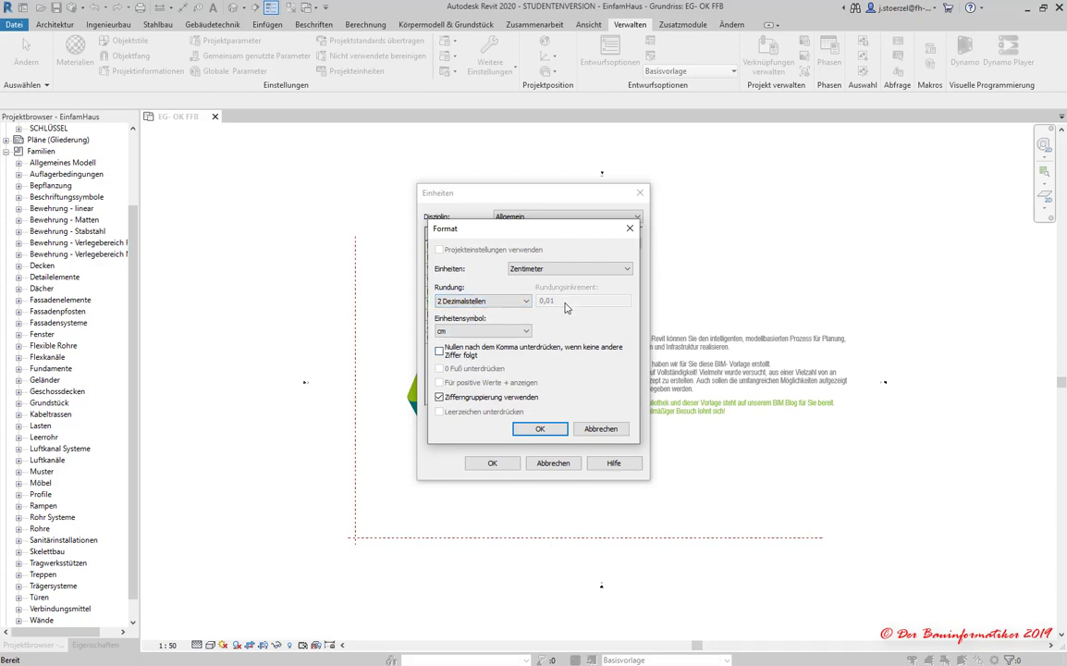
{"action": "left_click", "coordinate": [524, 300]}
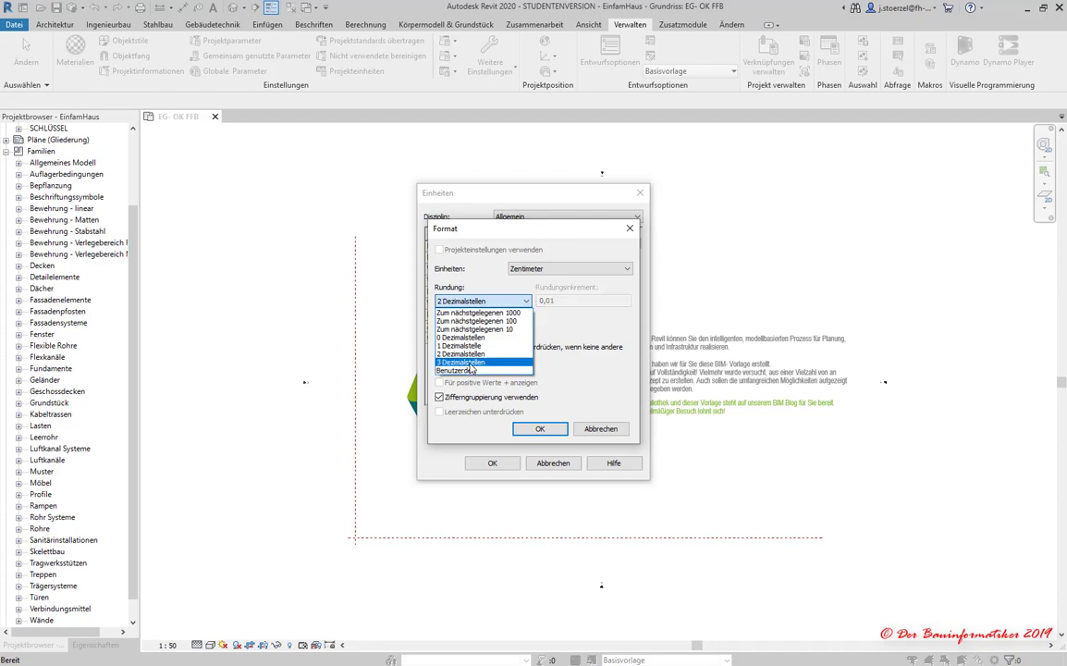
{"action": "left_click", "coordinate": [467, 336]}
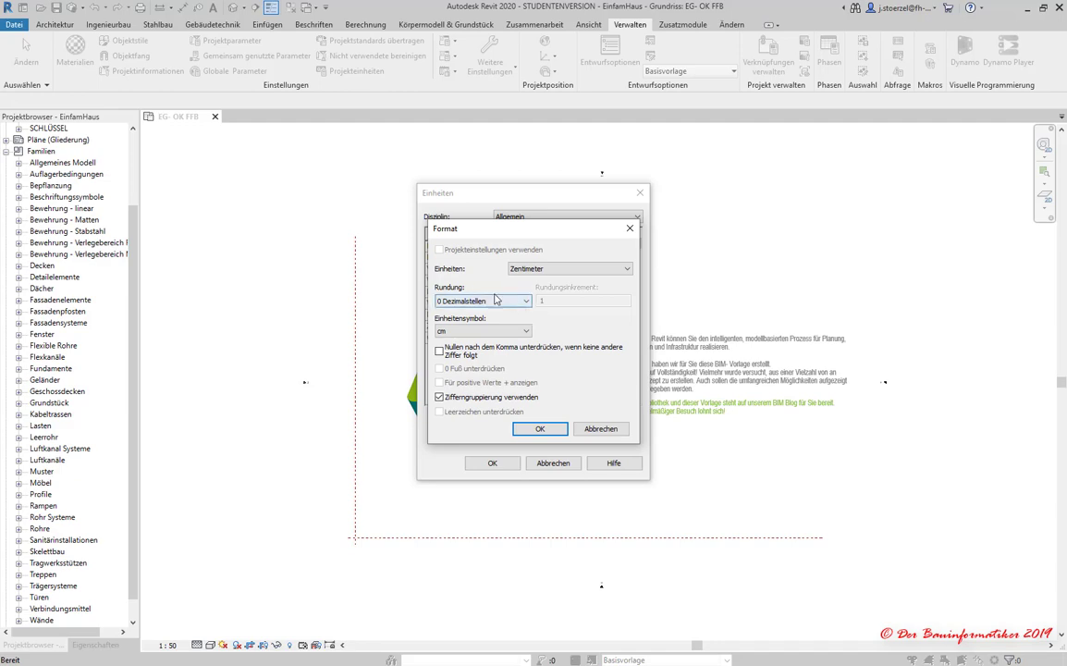
{"action": "left_click", "coordinate": [490, 303]}
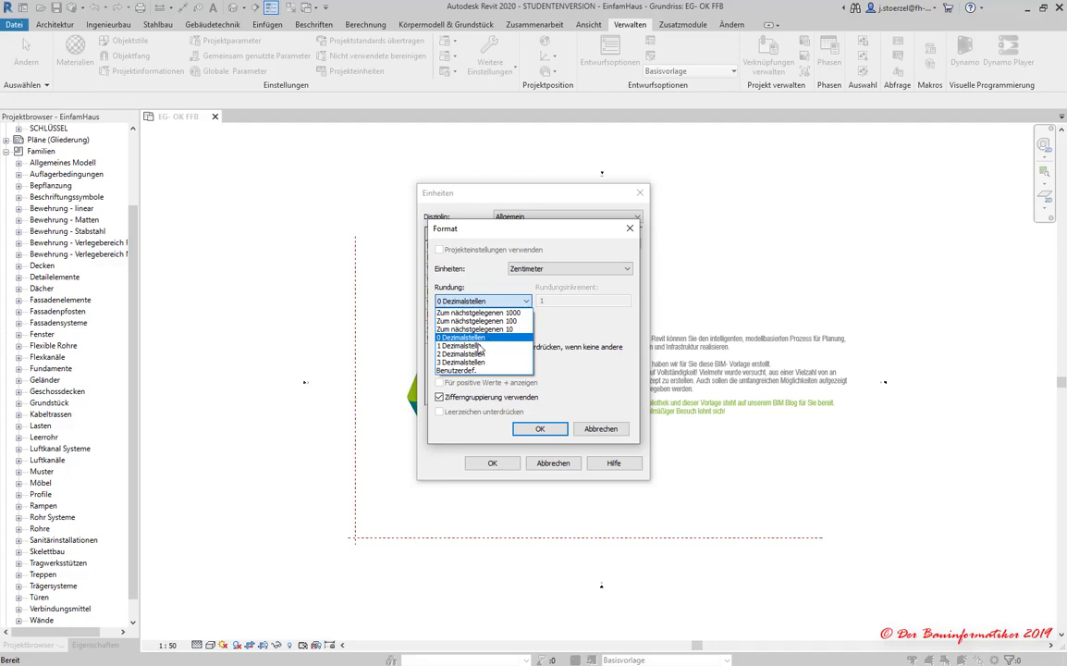
{"action": "left_click", "coordinate": [463, 353]}
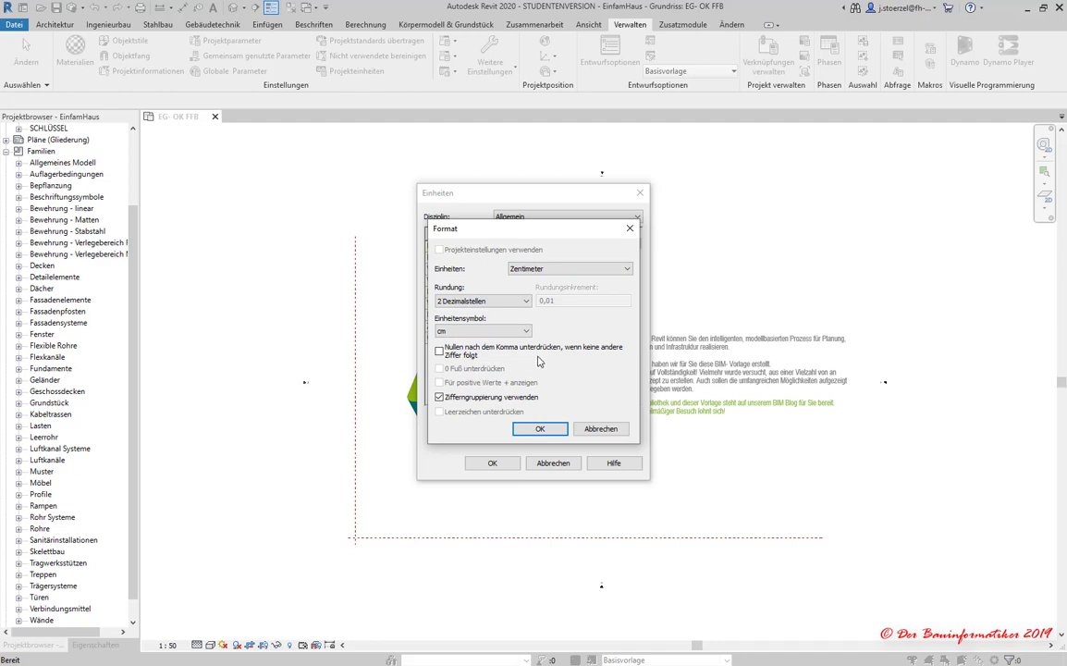
{"action": "left_click", "coordinate": [439, 351]}
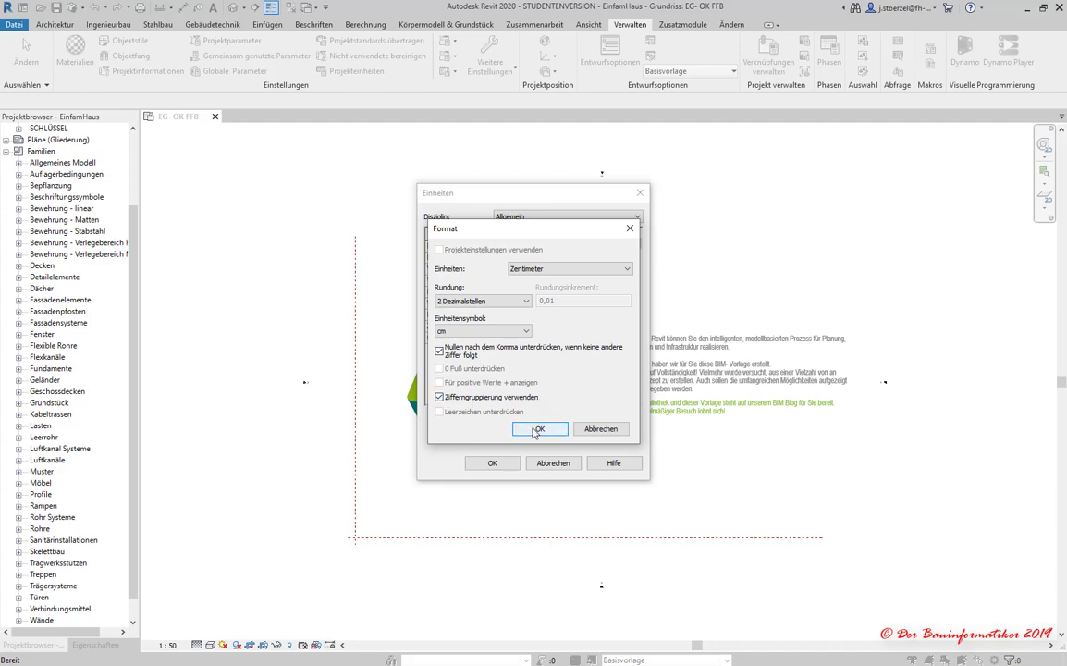
Confirm the Format and Einheiten dialogs to apply the centimetre length format.
{"action": "left_click", "coordinate": [536, 430]}
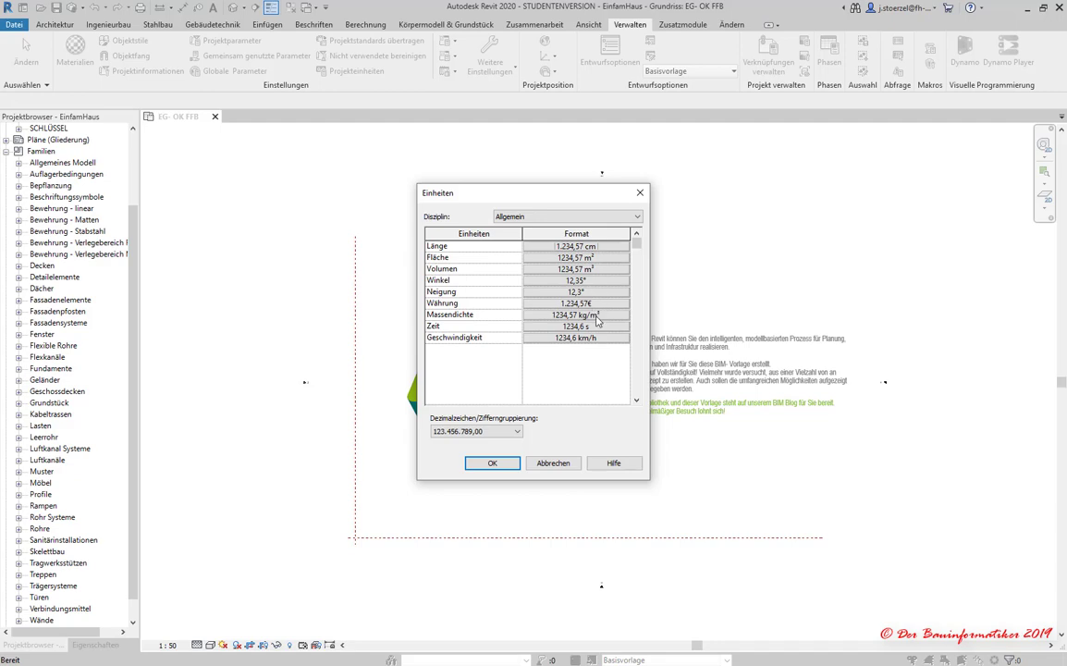
{"action": "left_click", "coordinate": [492, 464]}
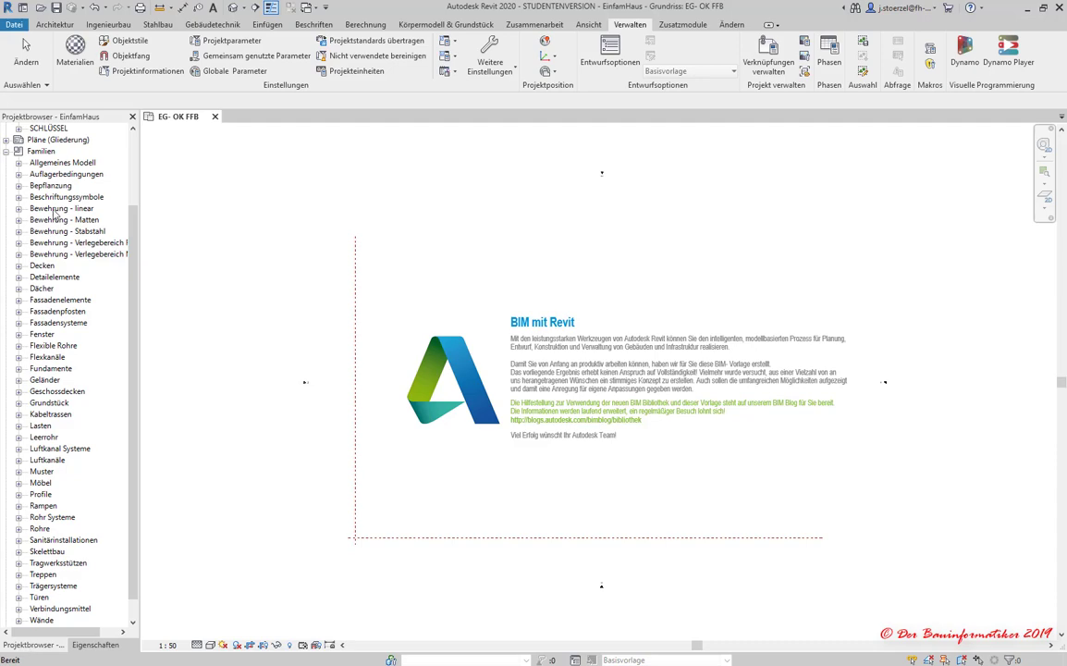
Collapse Familien and Bauteillisten, expand Ansichten, and open Schnitt: EBENEN IM PROJEKT.
{"action": "scroll", "coordinate": [25, 179], "scroll_direction": "up", "scroll_amount": 1}
{"action": "left_click", "coordinate": [7, 175]}
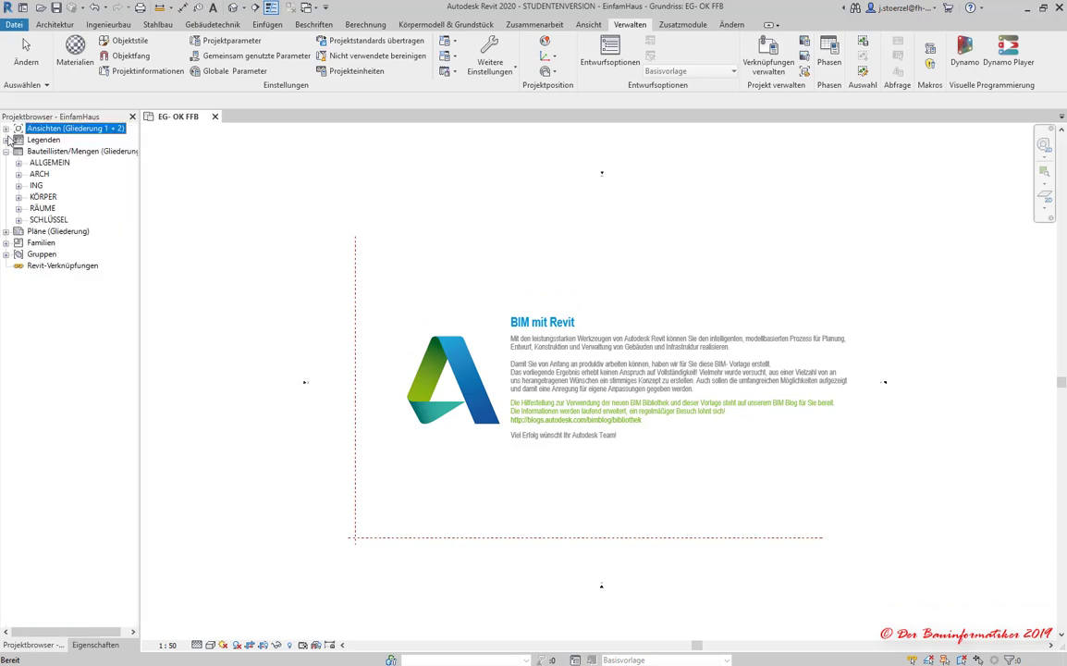
{"action": "left_click", "coordinate": [7, 151]}
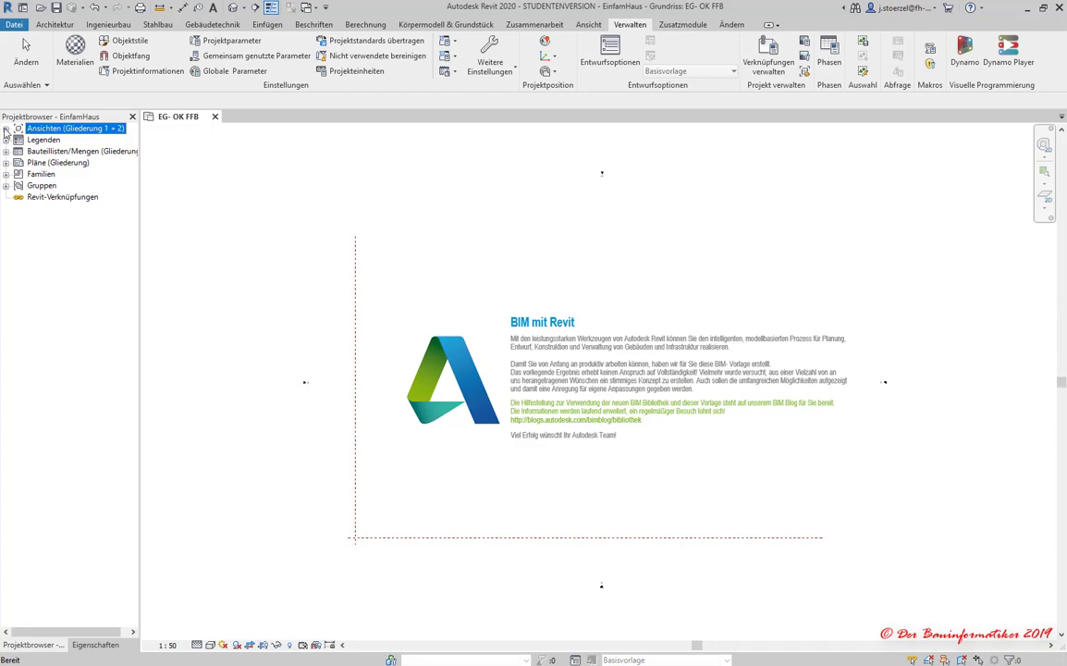
{"action": "left_click", "coordinate": [7, 128]}
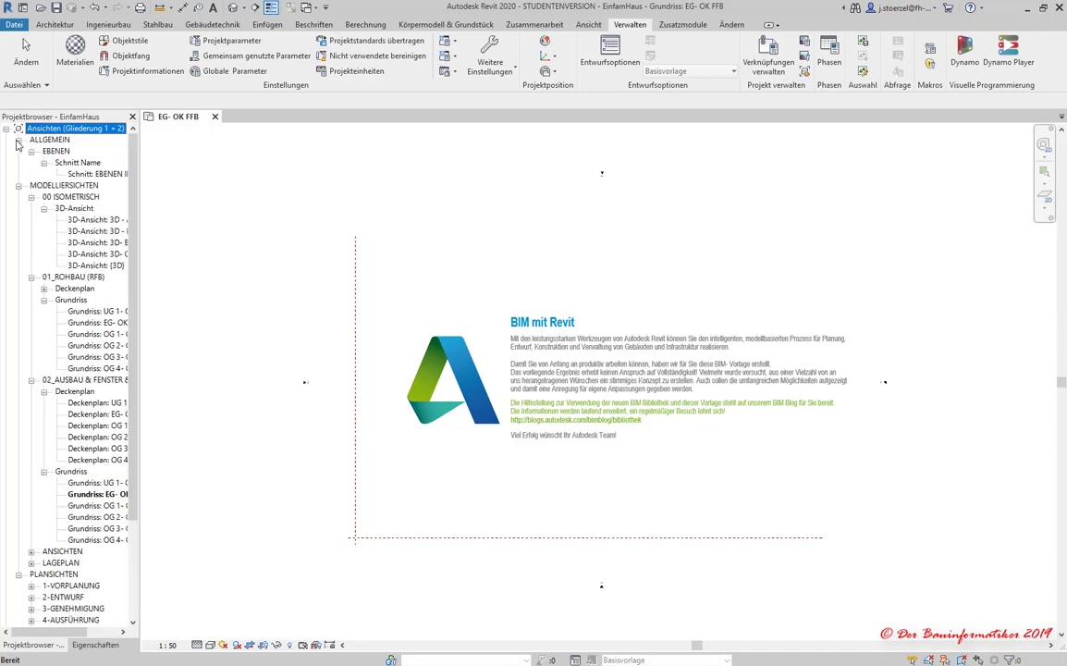
{"action": "double_click", "coordinate": [105, 175]}
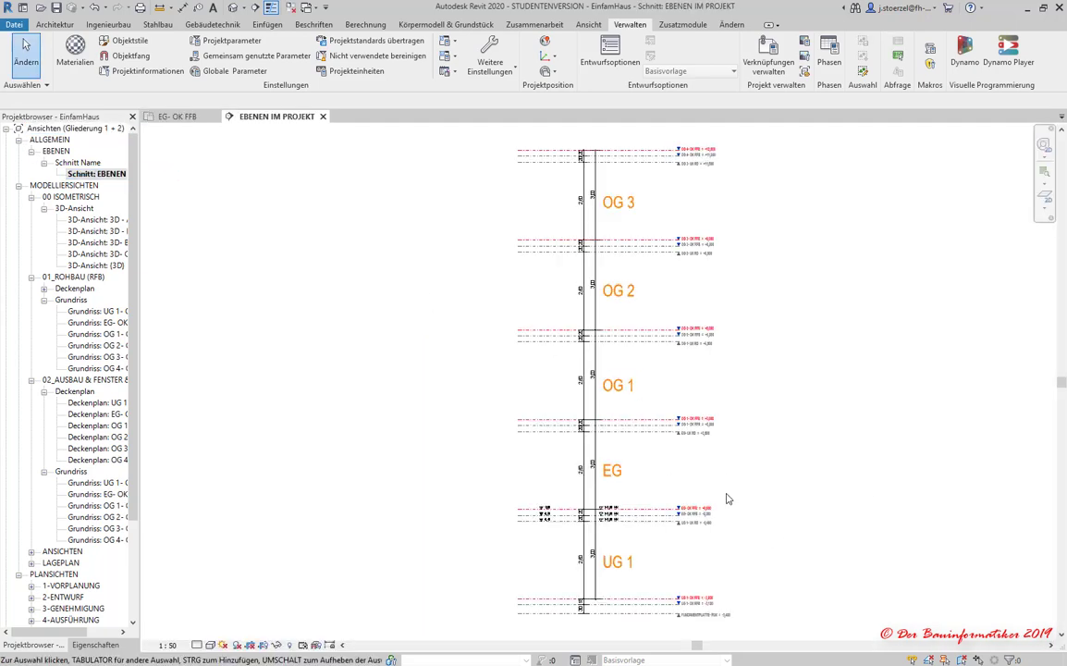
Turn Verdeckte Elemente anzeigen on in the levels section, then off again.
{"action": "scroll", "coordinate": [710, 495], "scroll_direction": "up", "scroll_amount": 3}
{"action": "scroll", "coordinate": [710, 495], "scroll_direction": "down", "scroll_amount": 2}
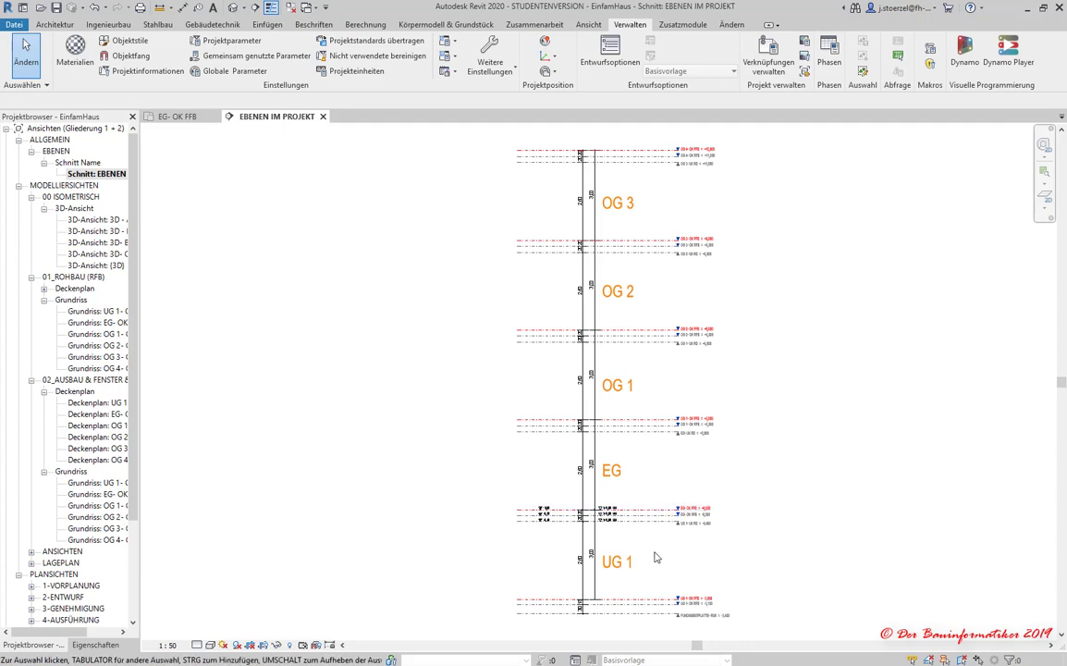
{"action": "left_click", "coordinate": [290, 646]}
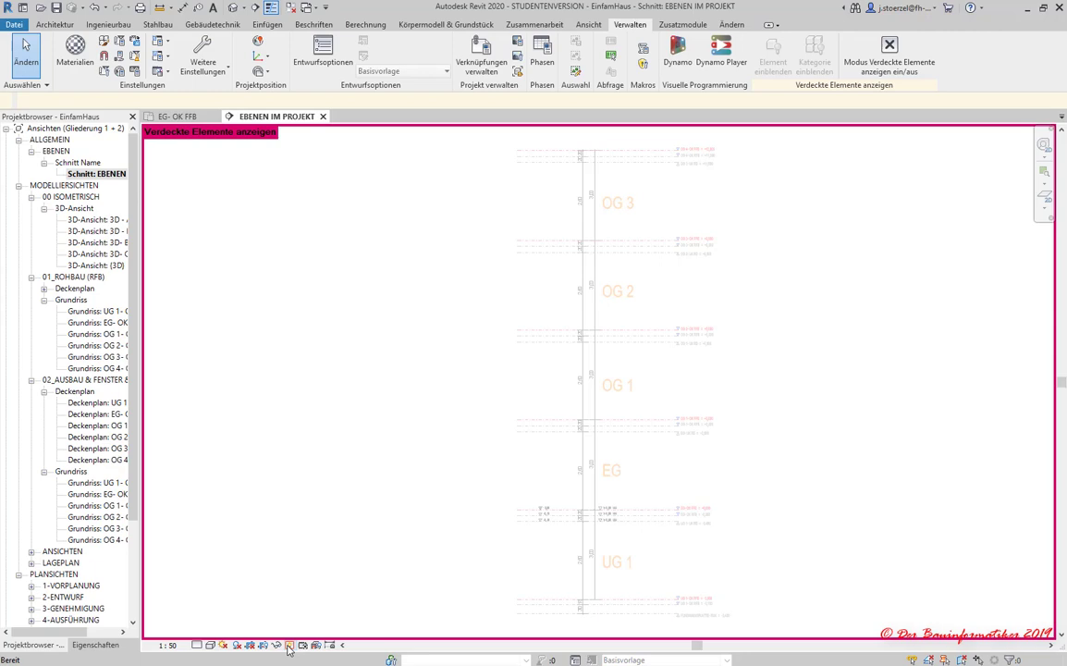
{"action": "left_click", "coordinate": [290, 645]}
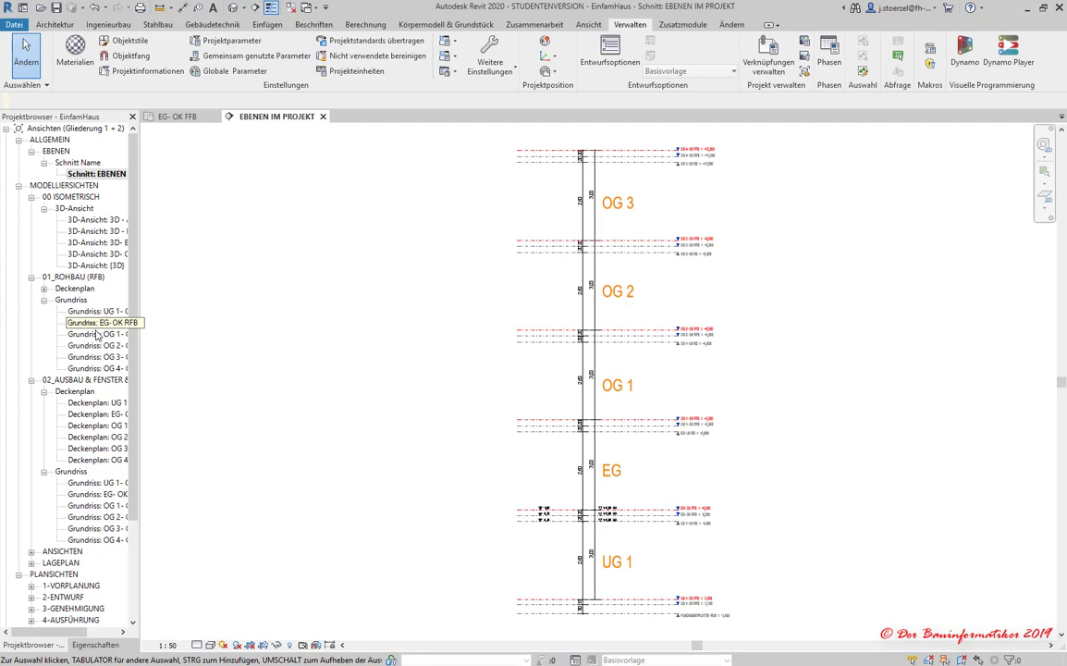
Open the EG- OK RFB plan, reveal hidden elements, and select the survey point marker at the origin.
{"action": "double_click", "coordinate": [96, 323]}
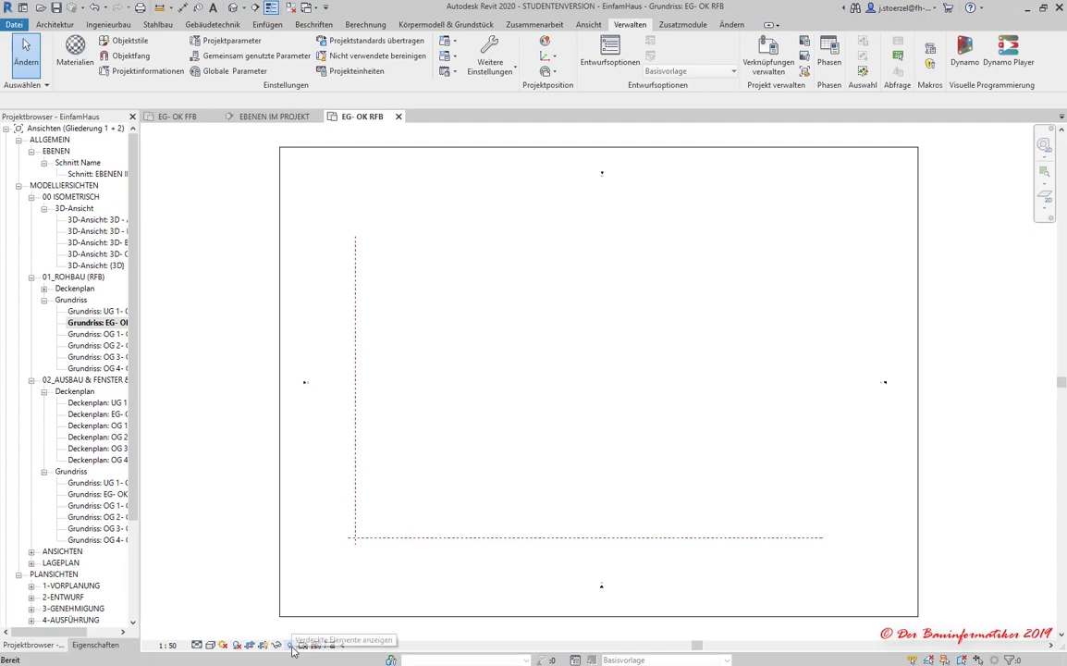
{"action": "left_click", "coordinate": [289, 644]}
{"action": "scroll", "coordinate": [359, 548], "scroll_direction": "up", "scroll_amount": 2}
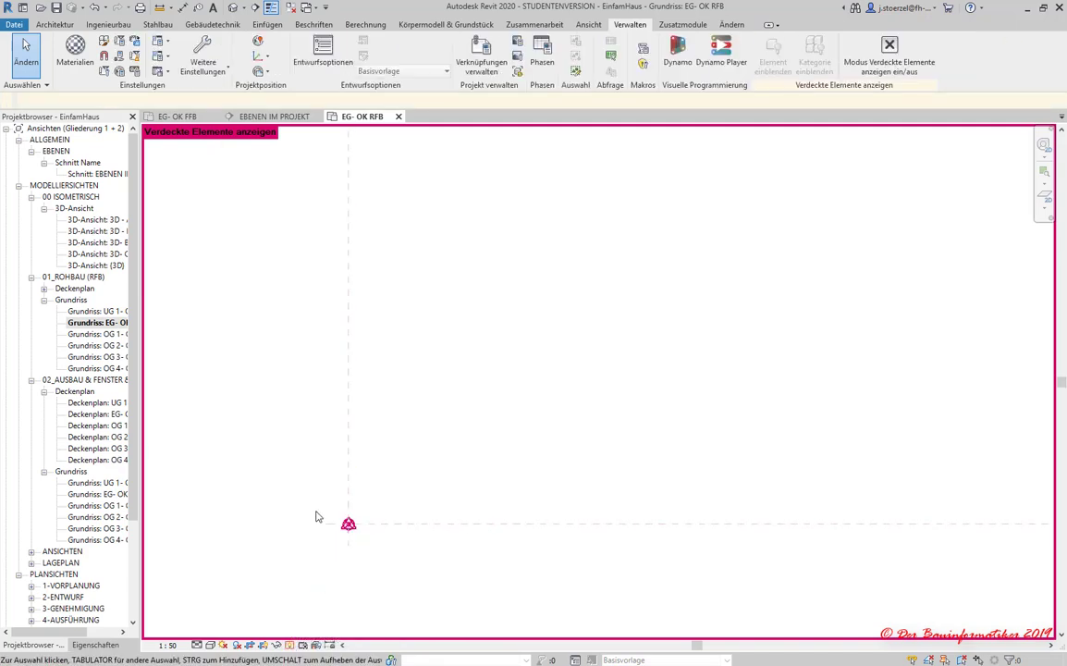
{"action": "left_click_drag", "start_coordinate": [291, 441], "coordinate": [394, 585]}
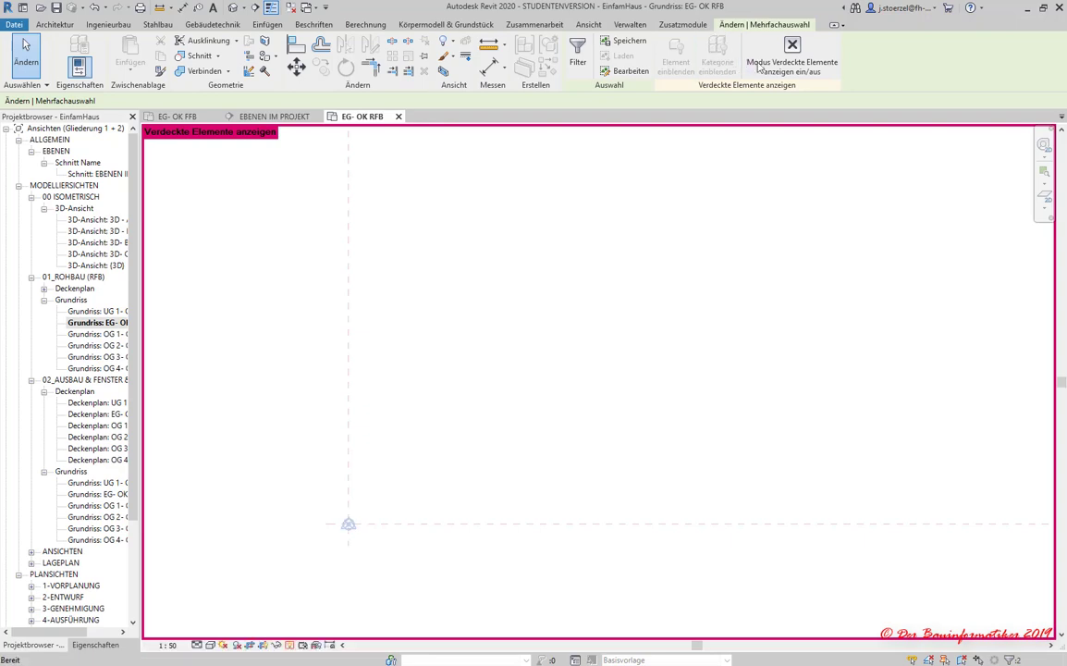
{"action": "left_click", "coordinate": [792, 54]}
{"action": "scroll", "coordinate": [518, 497], "scroll_direction": "down", "scroll_amount": 2}
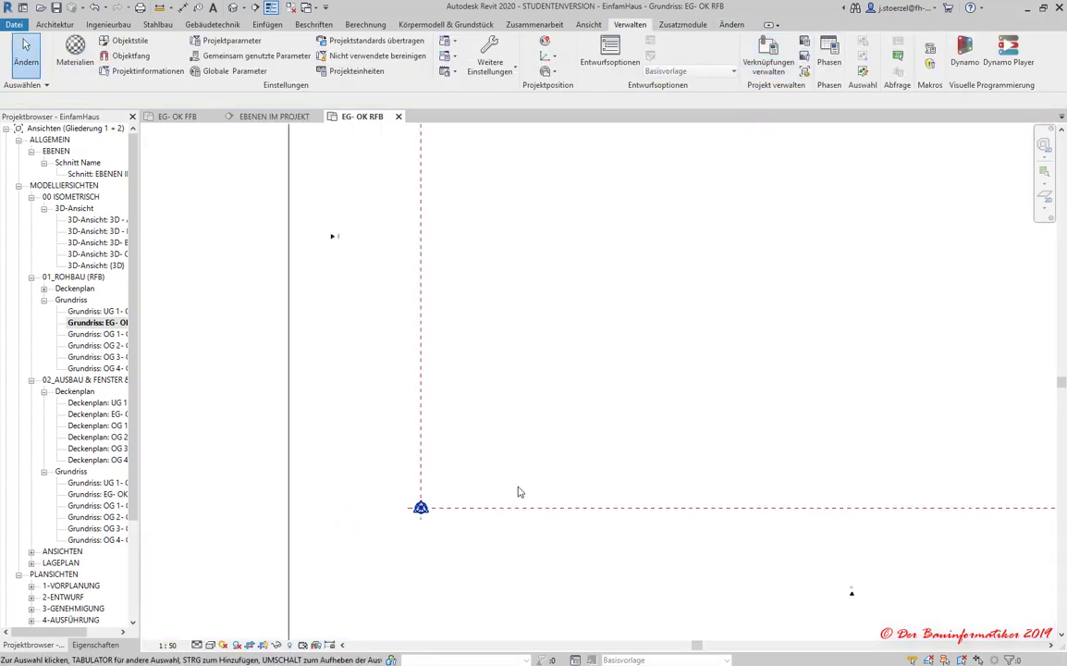
{"action": "scroll", "coordinate": [518, 493], "scroll_direction": "down", "scroll_amount": 2}
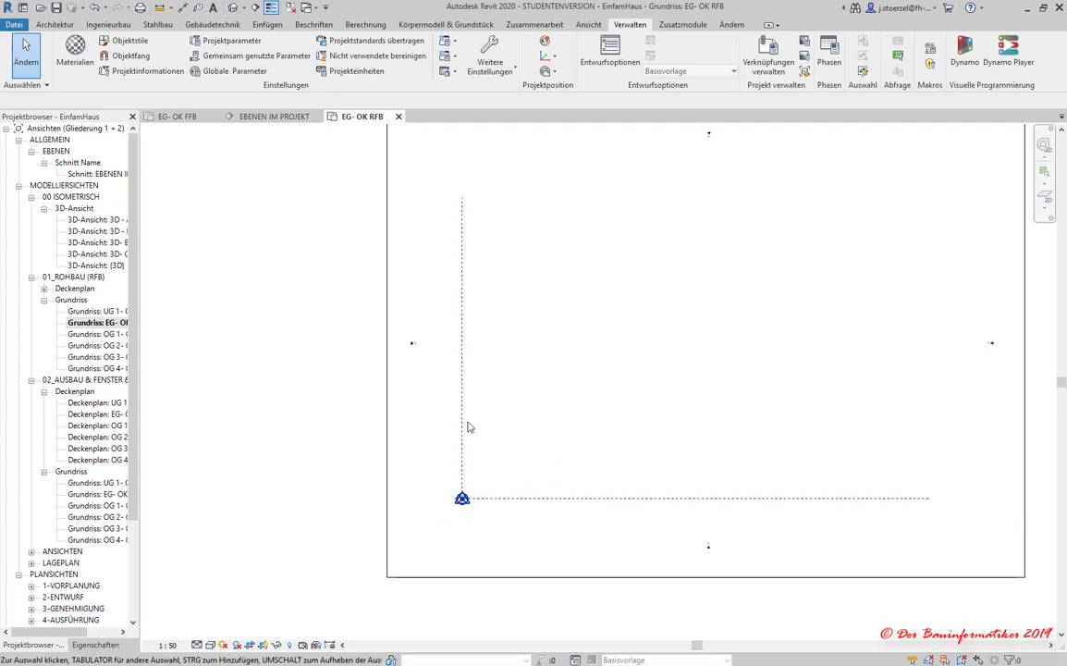
{"action": "scroll", "coordinate": [476, 509], "scroll_direction": "up", "scroll_amount": 2}
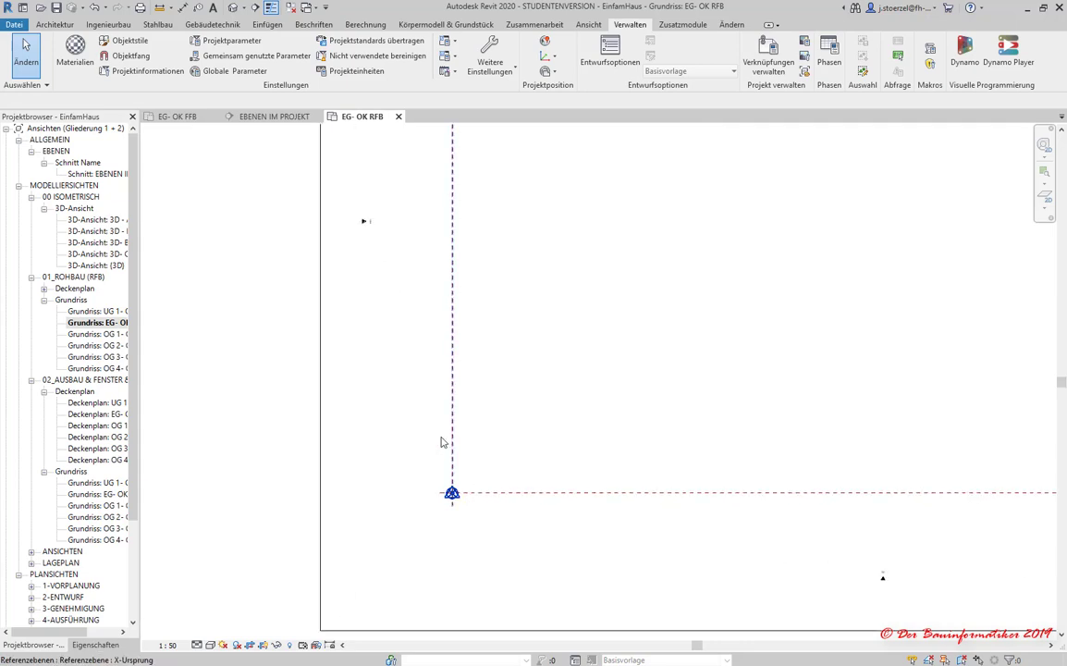
Select the Y-Ursprung reference plane, review its Eigenschaften, then deselect it.
{"action": "left_click", "coordinate": [579, 498]}
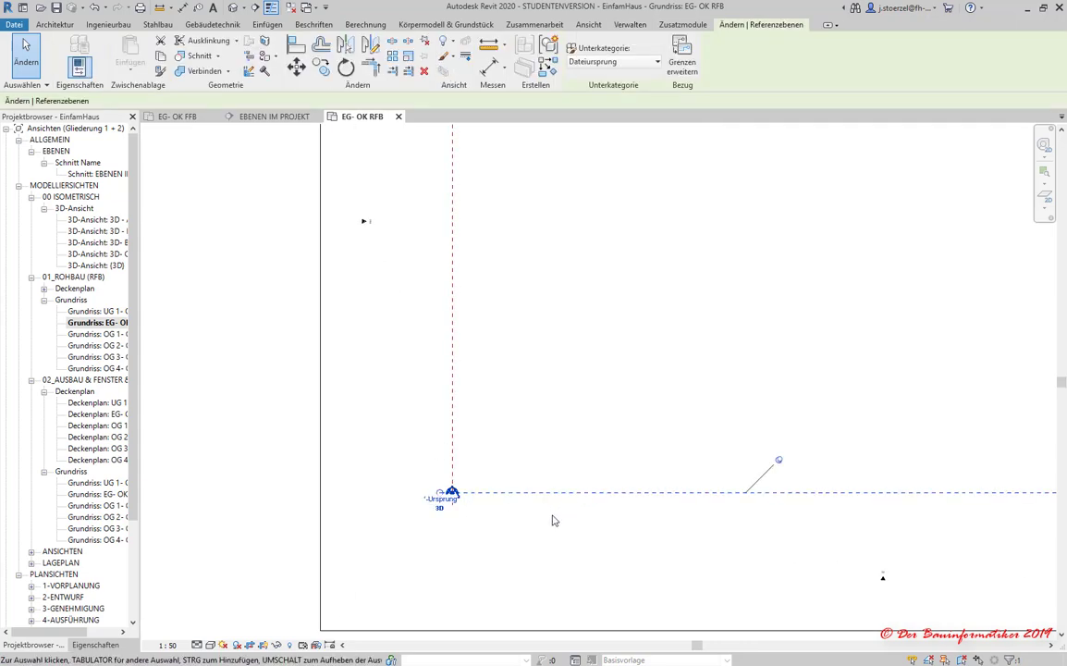
{"action": "left_click", "coordinate": [95, 645]}
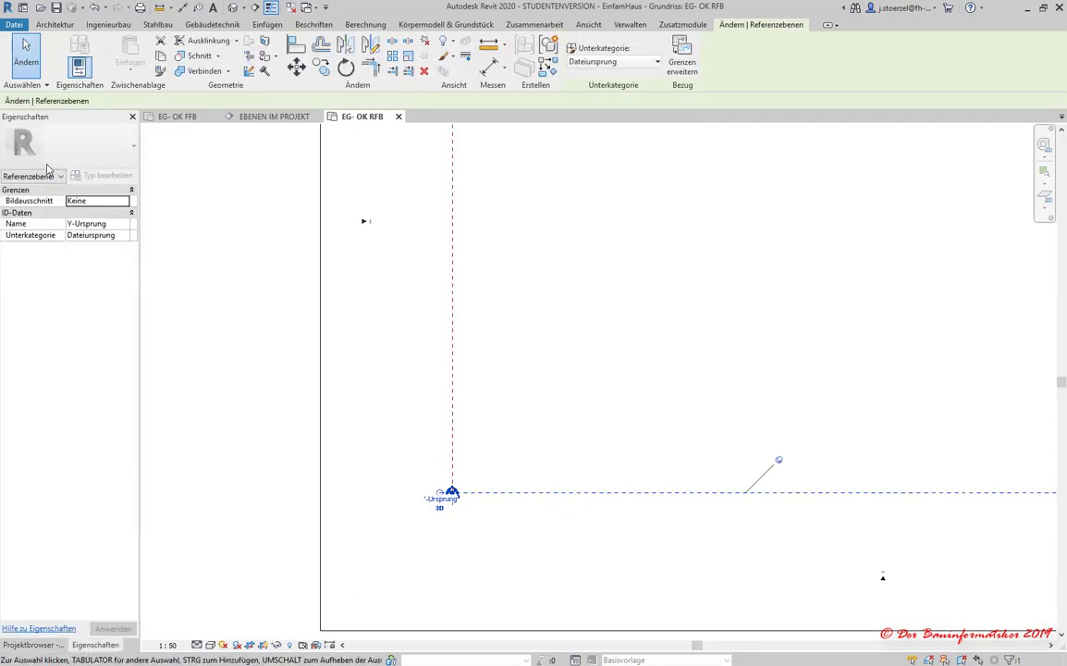
{"action": "scroll", "coordinate": [624, 535], "scroll_direction": "down", "scroll_amount": 2}
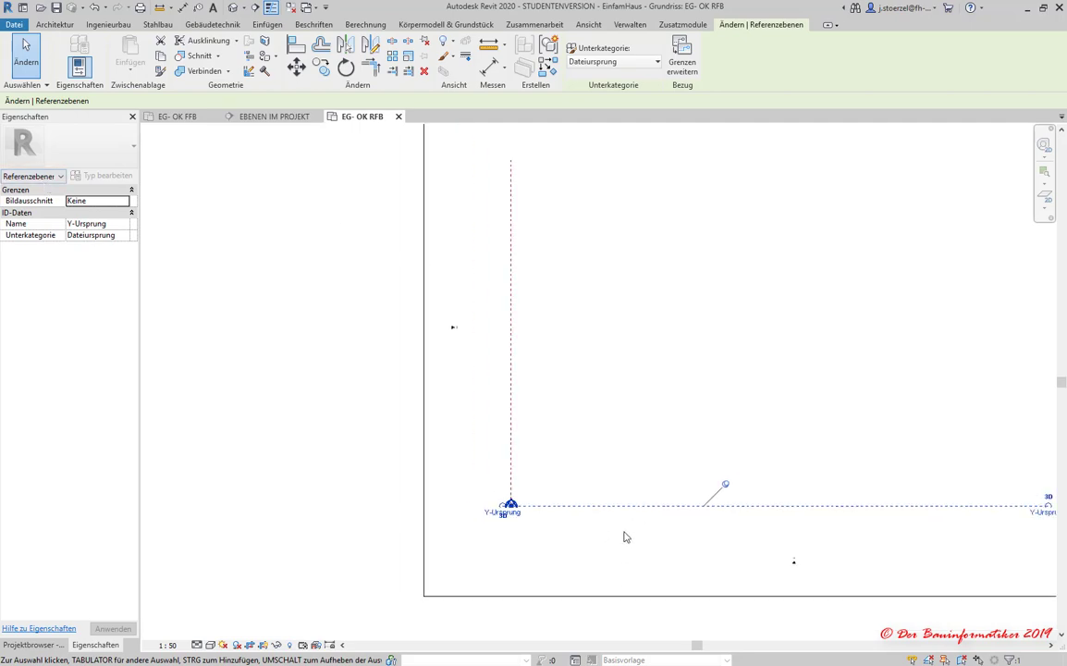
{"action": "scroll", "coordinate": [610, 538], "scroll_direction": "down", "scroll_amount": 2}
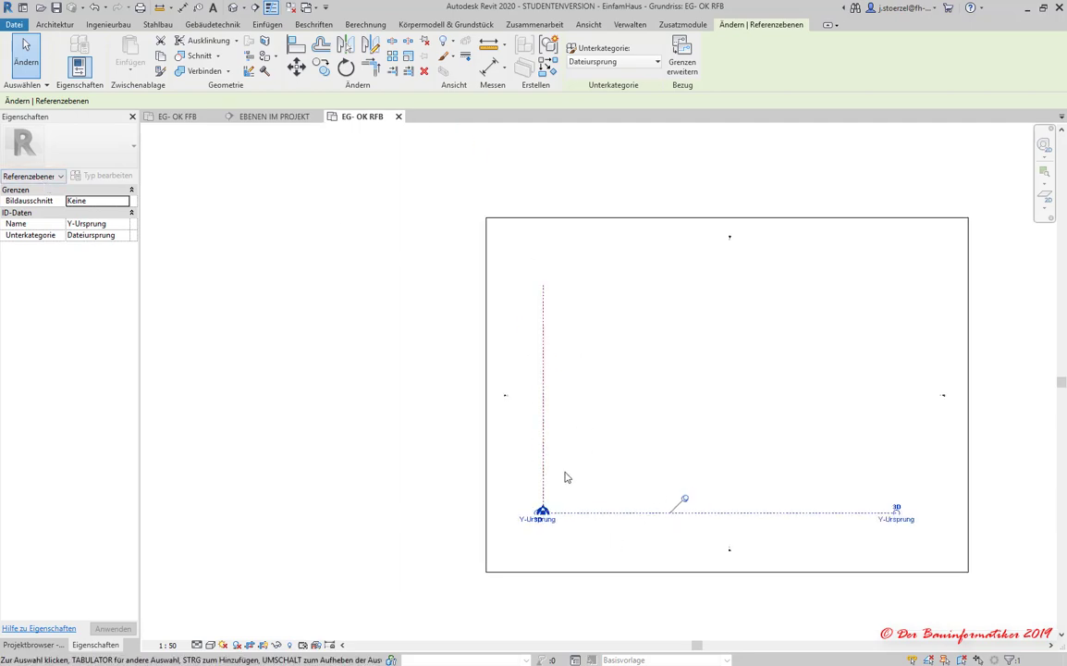
{"action": "scroll", "coordinate": [566, 477], "scroll_direction": "up", "scroll_amount": 1}
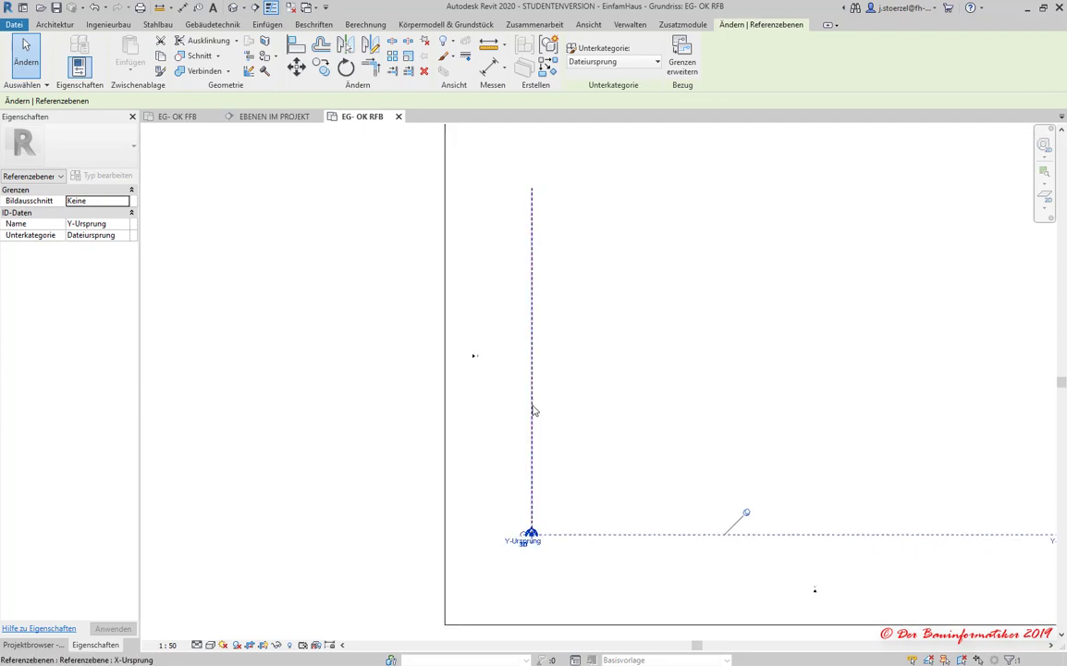
{"action": "left_click", "coordinate": [588, 571]}
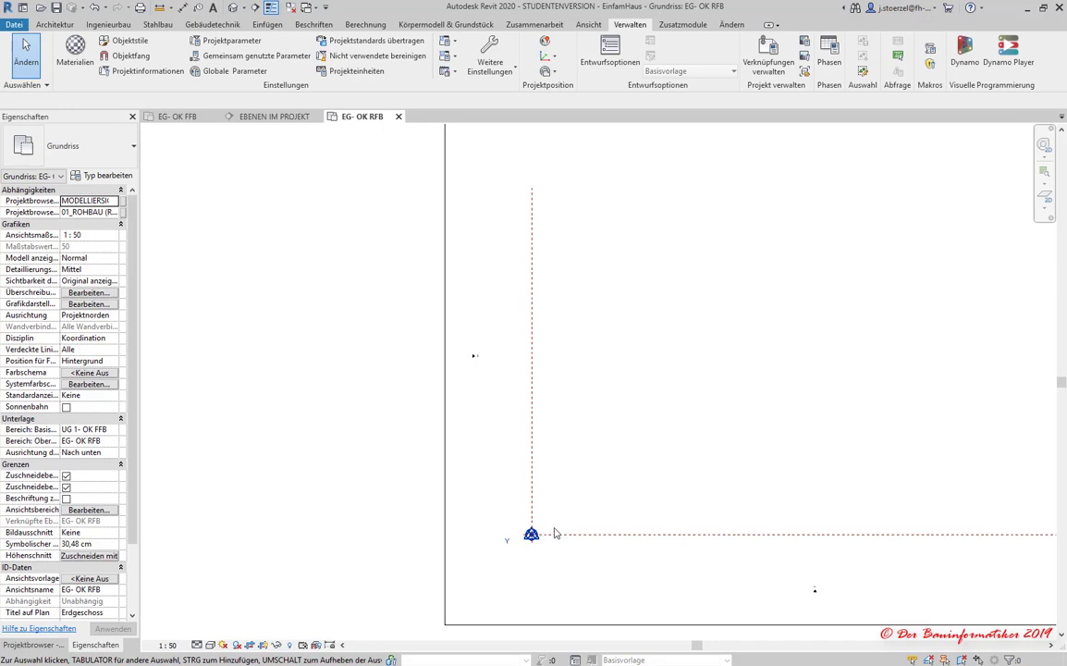
{"action": "scroll", "coordinate": [555, 533], "scroll_direction": "down", "scroll_amount": 1}
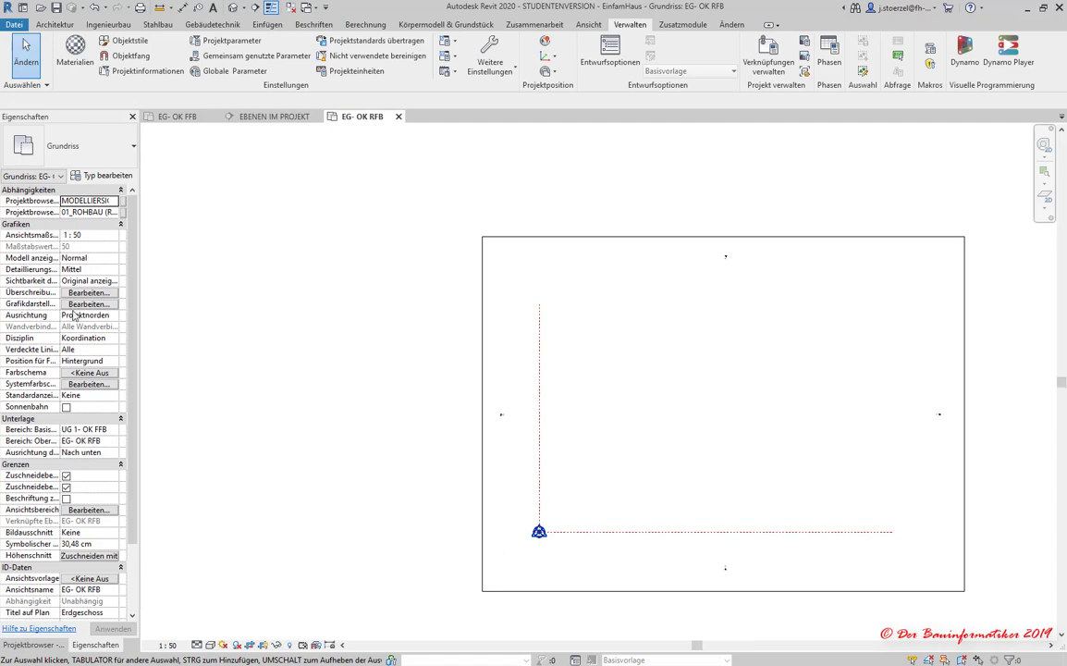
In the Project Browser, expand the Ansicht elevation list and open Ansicht: Süd.
{"action": "left_click", "coordinate": [34, 645]}
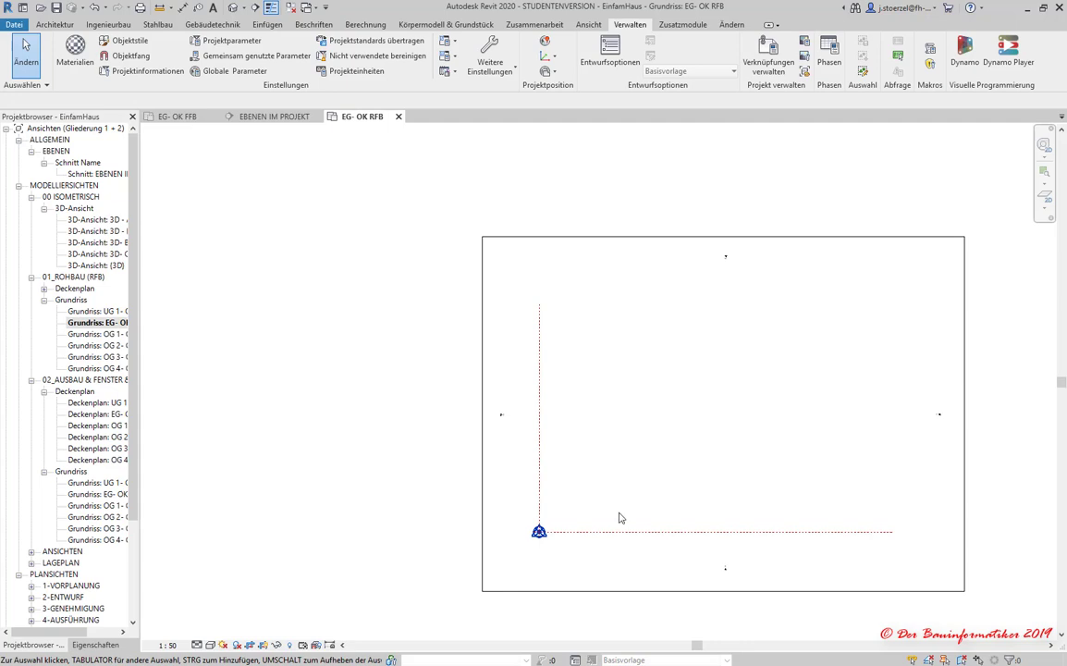
{"action": "scroll", "coordinate": [733, 574], "scroll_direction": "up", "scroll_amount": 2}
{"action": "scroll", "coordinate": [726, 573], "scroll_direction": "up", "scroll_amount": 2}
{"action": "scroll", "coordinate": [703, 518], "scroll_direction": "up", "scroll_amount": 2}
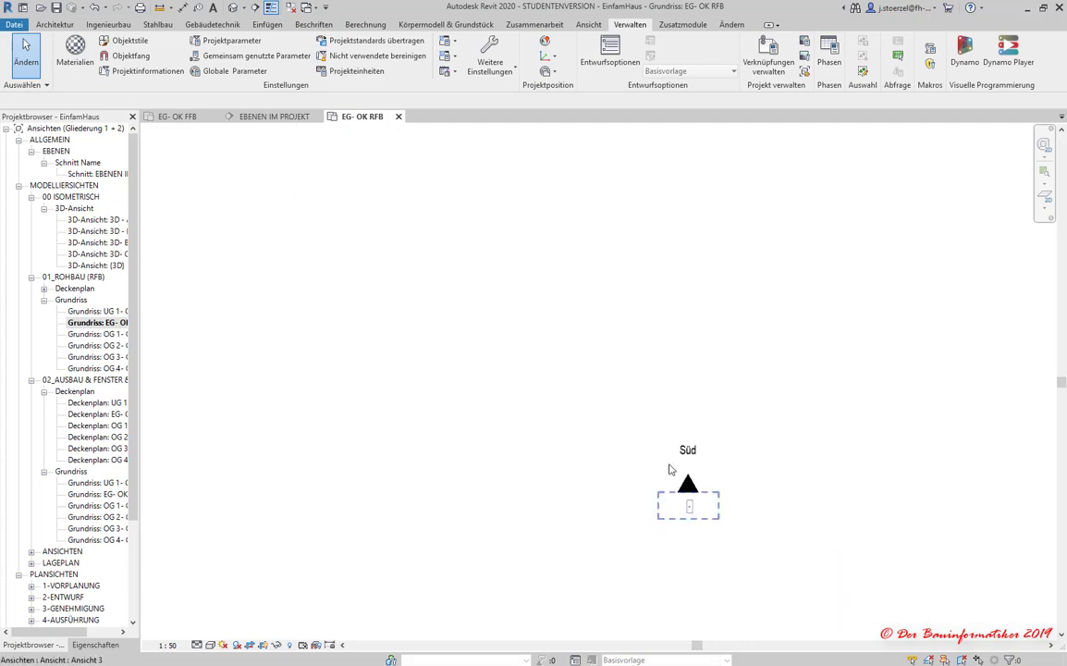
{"action": "scroll", "coordinate": [407, 541], "scroll_direction": "down", "scroll_amount": 2}
{"action": "scroll", "coordinate": [443, 554], "scroll_direction": "down", "scroll_amount": 1}
{"action": "scroll", "coordinate": [446, 554], "scroll_direction": "down", "scroll_amount": 2}
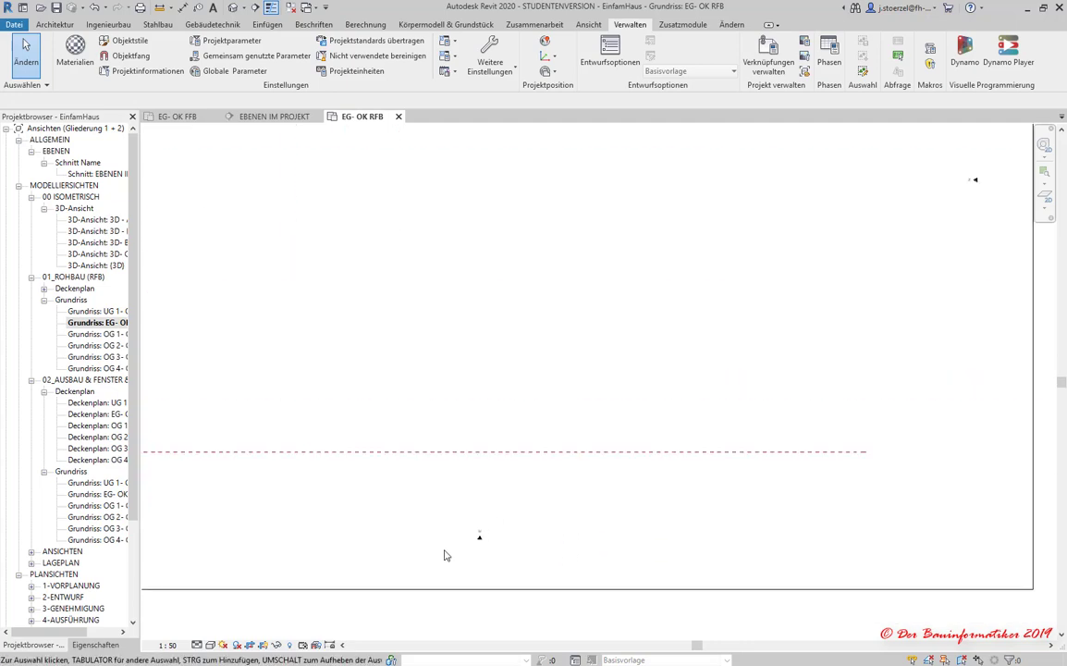
{"action": "scroll", "coordinate": [366, 528], "scroll_direction": "down", "scroll_amount": 2}
{"action": "scroll", "coordinate": [207, 481], "scroll_direction": "up", "scroll_amount": 3}
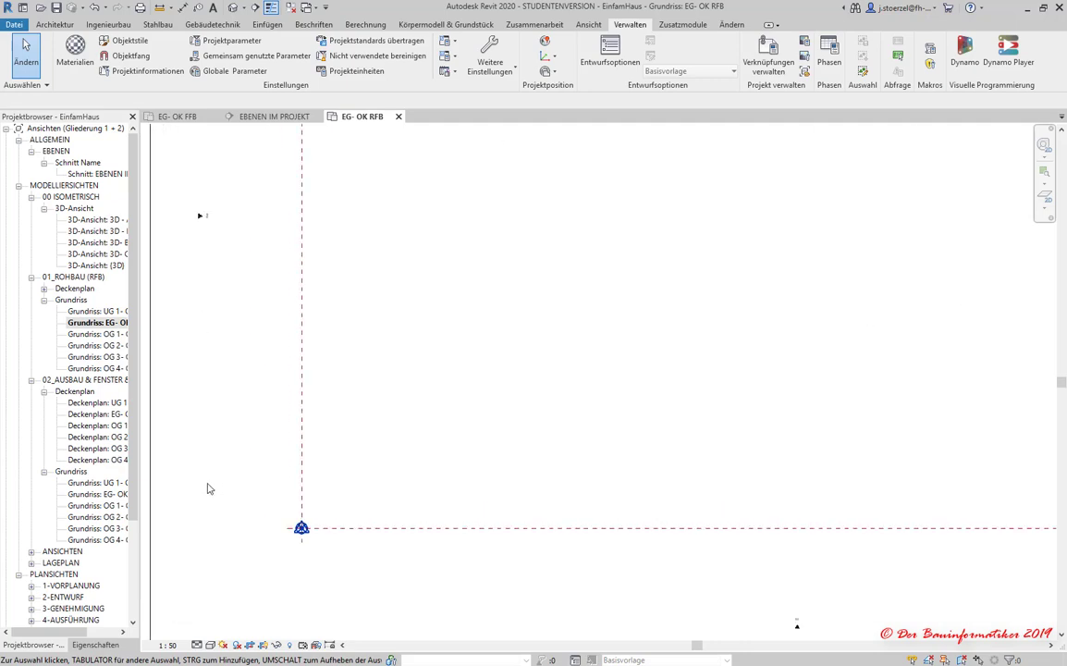
{"action": "left_click", "coordinate": [31, 551]}
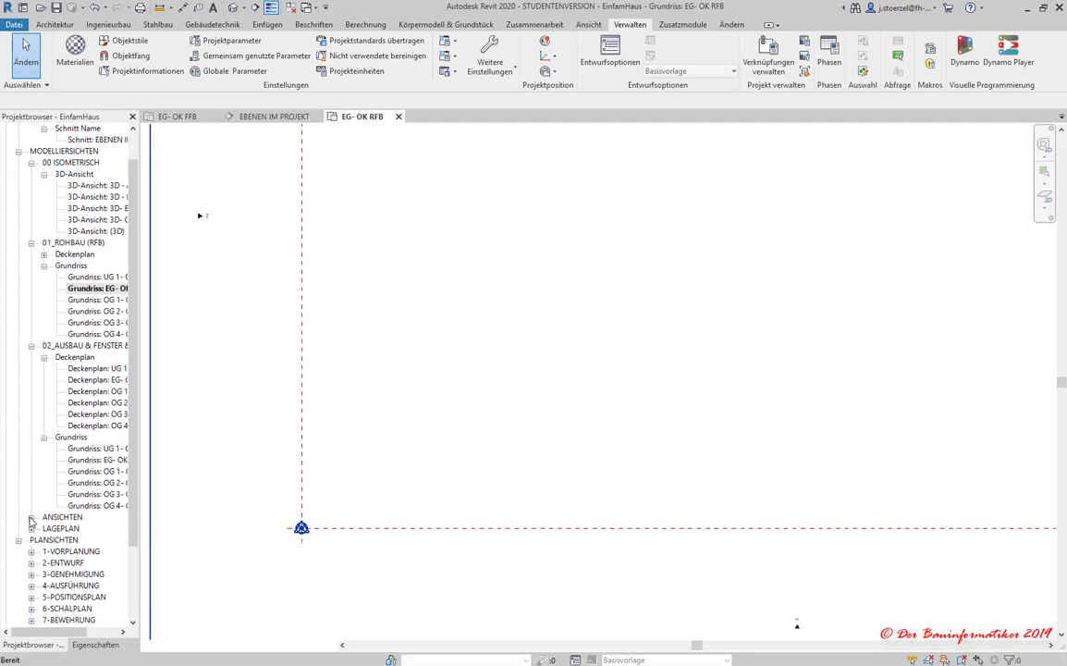
{"action": "scroll", "coordinate": [38, 525], "scroll_direction": "down", "scroll_amount": 2}
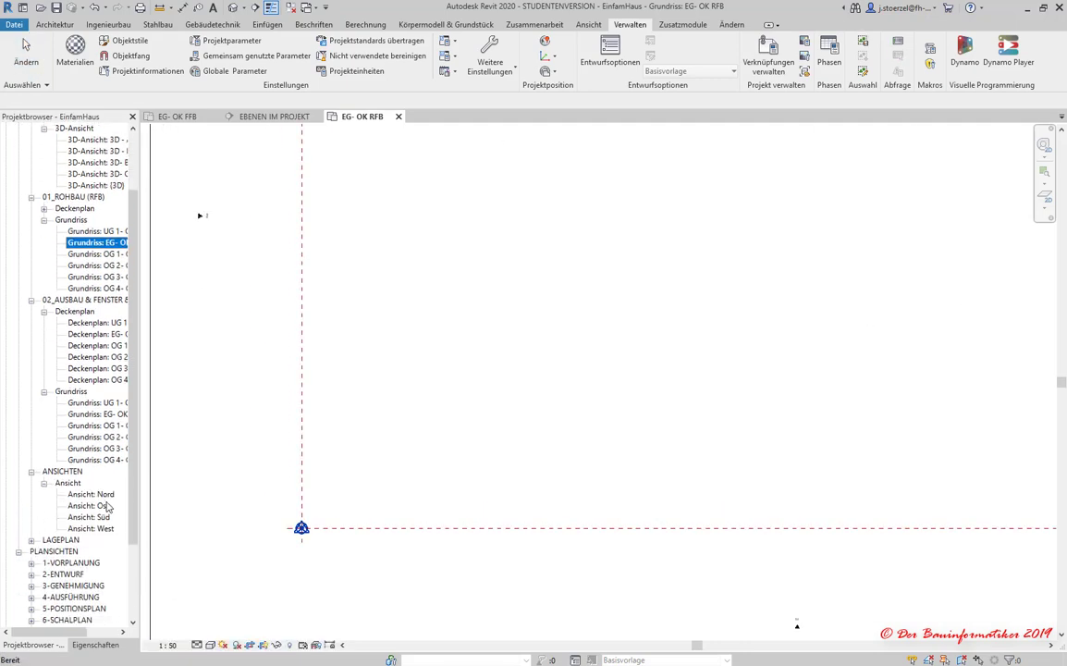
{"action": "double_click", "coordinate": [93, 517]}
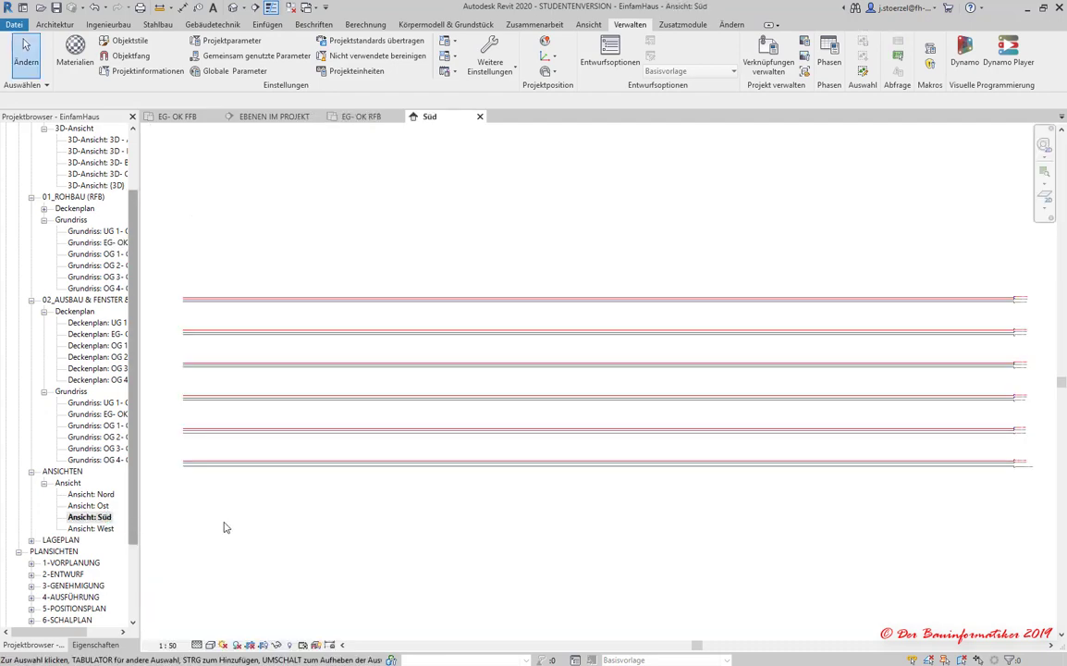
{"action": "left_click", "coordinate": [300, 646]}
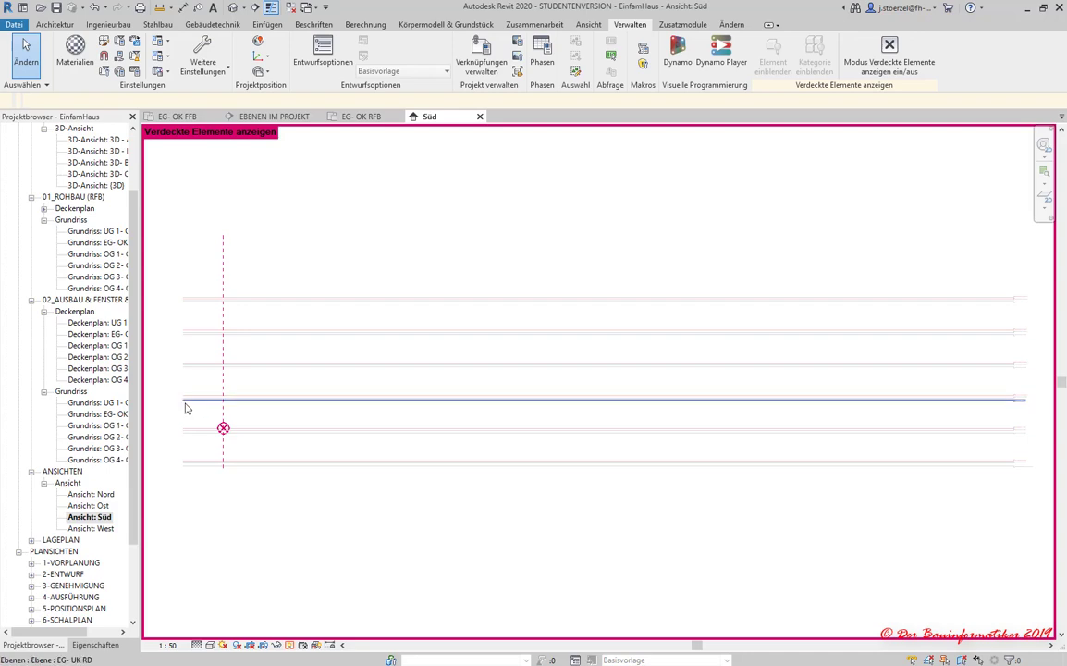
{"action": "left_click", "coordinate": [222, 432]}
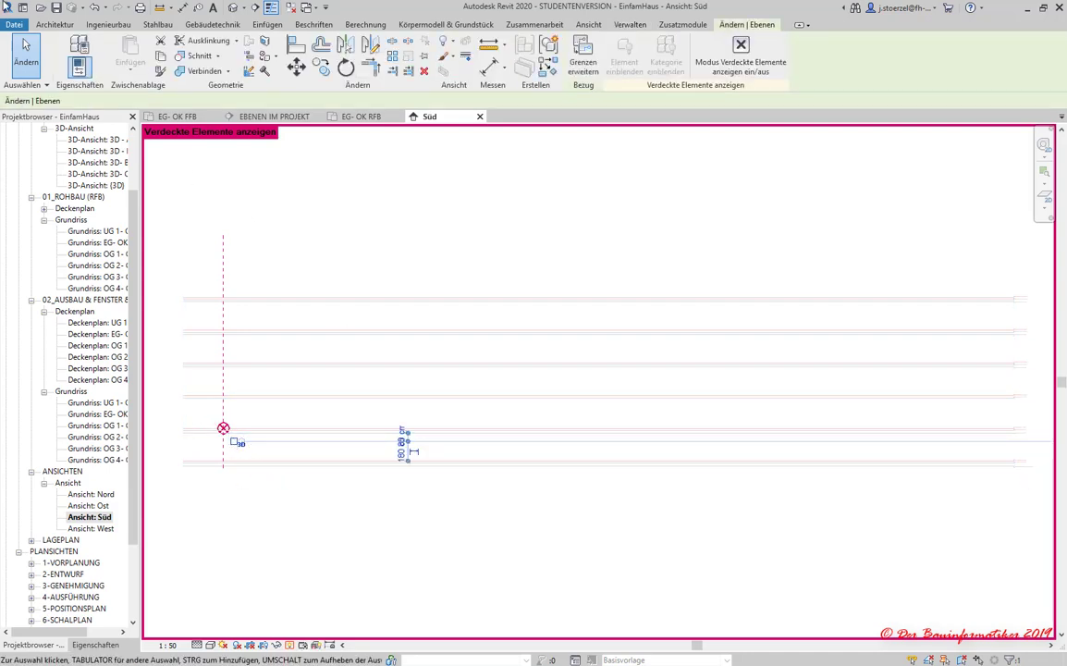
{"action": "left_click", "coordinate": [96, 10]}
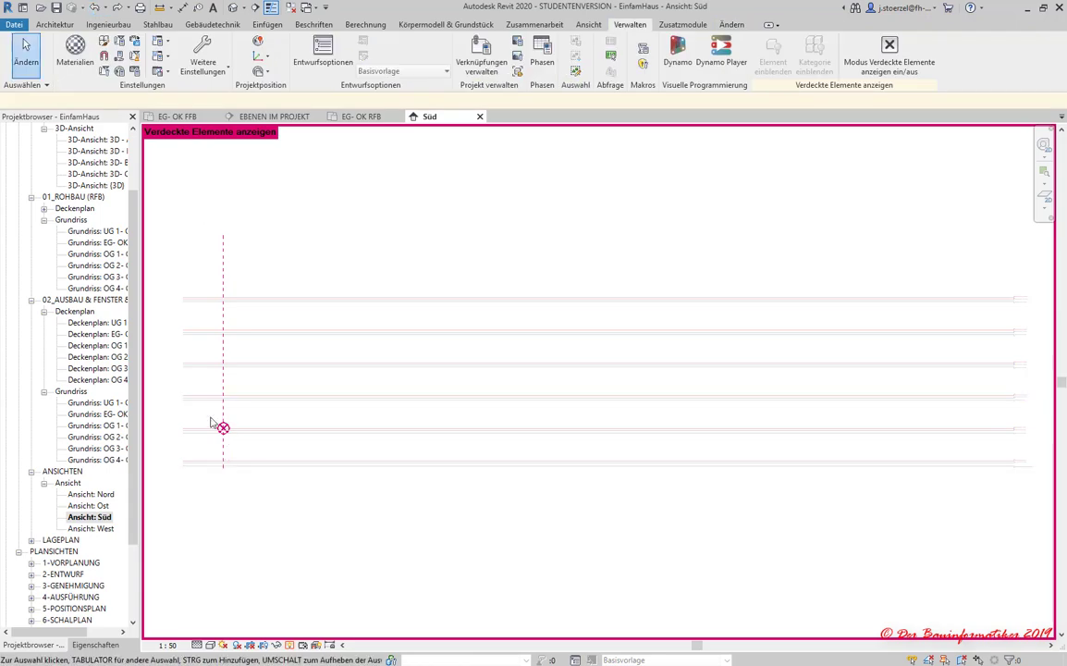
{"action": "left_click", "coordinate": [245, 448]}
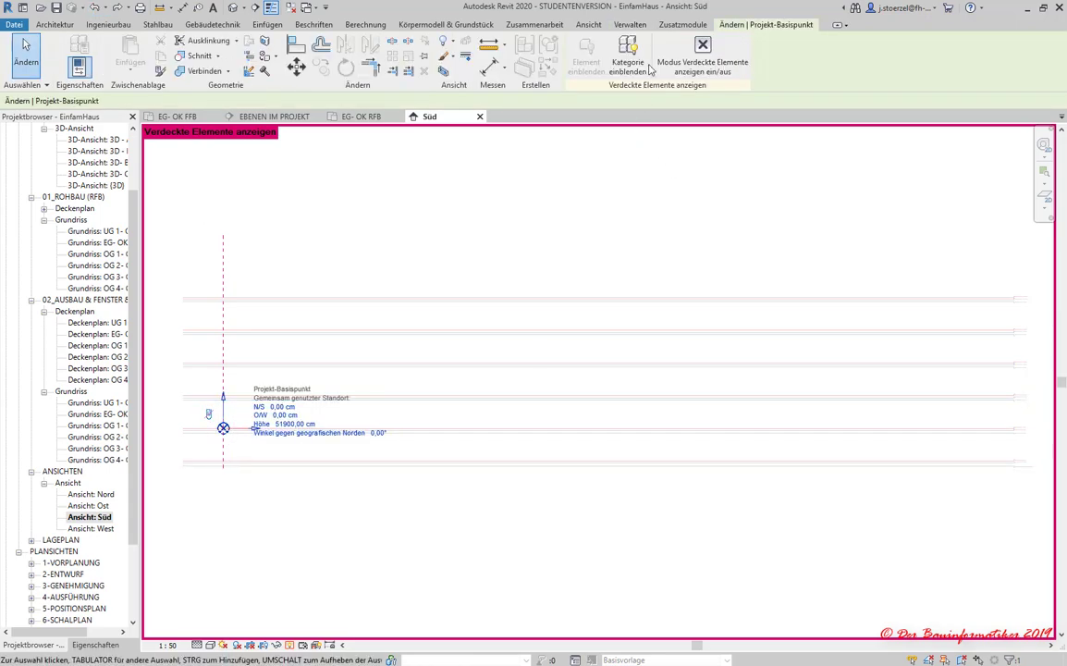
{"action": "left_click", "coordinate": [703, 47]}
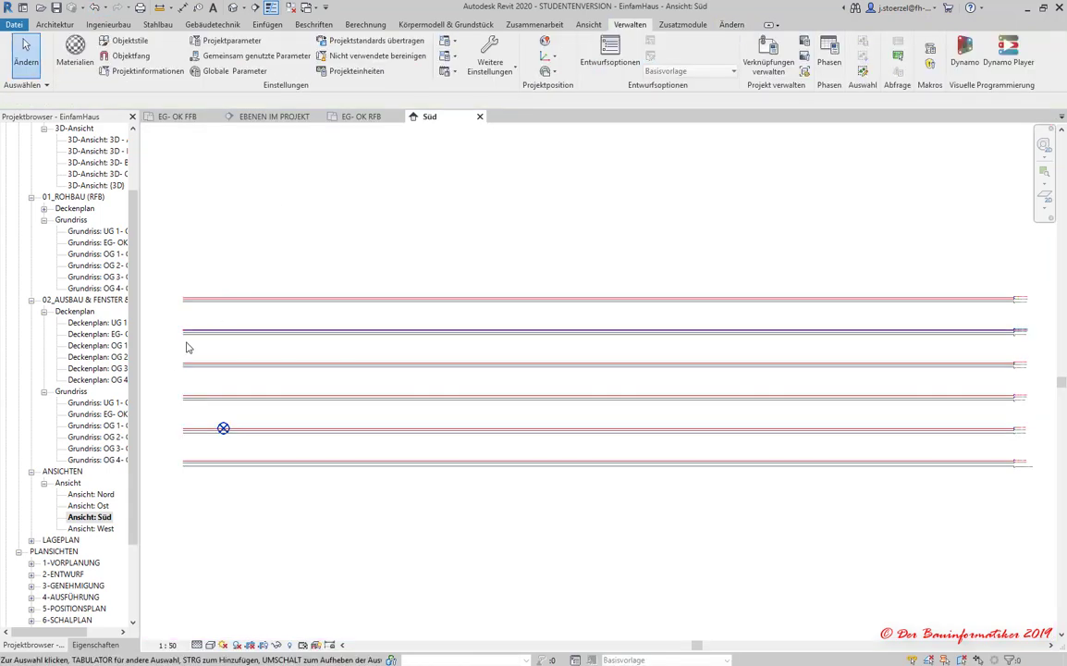
{"action": "scroll", "coordinate": [188, 348], "scroll_direction": "up", "scroll_amount": 3}
{"action": "scroll", "coordinate": [353, 548], "scroll_direction": "up", "scroll_amount": 1}
{"action": "scroll", "coordinate": [334, 575], "scroll_direction": "up", "scroll_amount": 2}
{"action": "scroll", "coordinate": [302, 520], "scroll_direction": "up", "scroll_amount": 2}
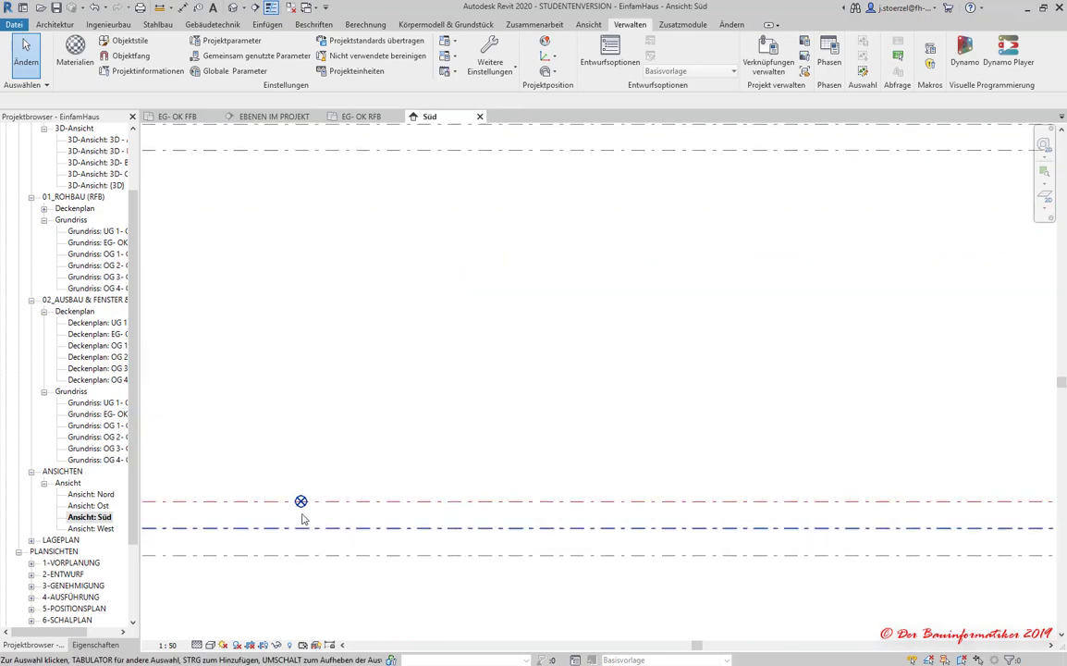
{"action": "scroll", "coordinate": [284, 475], "scroll_direction": "down", "scroll_amount": 1}
{"action": "scroll", "coordinate": [286, 479], "scroll_direction": "down", "scroll_amount": 1}
{"action": "scroll", "coordinate": [282, 476], "scroll_direction": "down", "scroll_amount": 2}
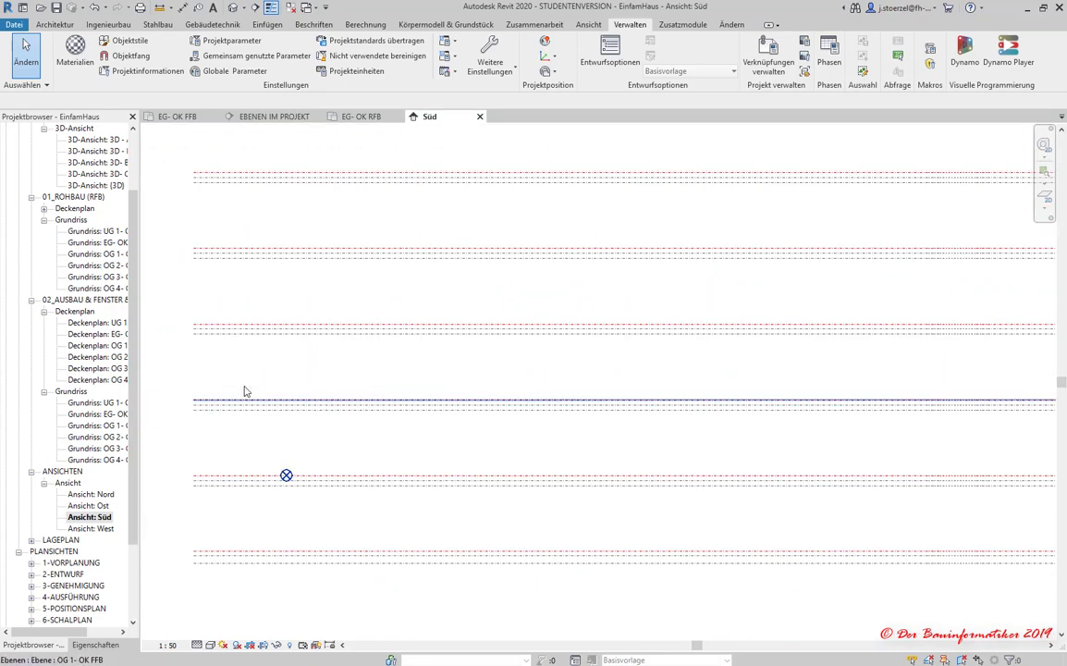
{"action": "scroll", "coordinate": [236, 430], "scroll_direction": "down", "scroll_amount": 2}
{"action": "scroll", "coordinate": [268, 453], "scroll_direction": "down", "scroll_amount": 2}
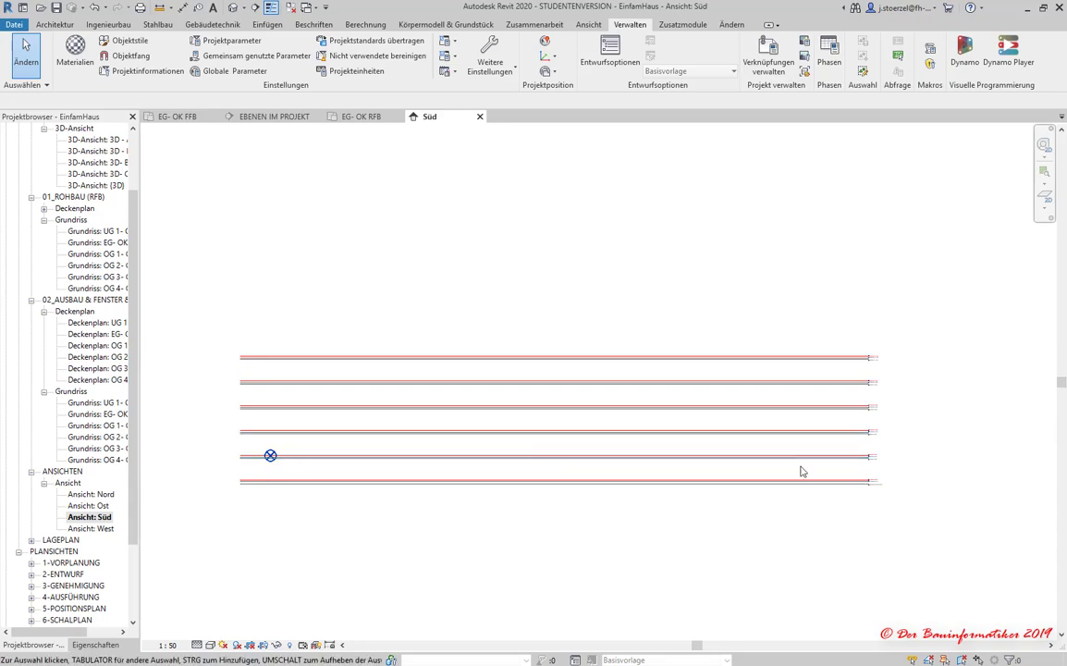
{"action": "scroll", "coordinate": [833, 472], "scroll_direction": "up", "scroll_amount": 2}
{"action": "scroll", "coordinate": [893, 455], "scroll_direction": "up", "scroll_amount": 2}
{"action": "scroll", "coordinate": [902, 444], "scroll_direction": "up", "scroll_amount": 3}
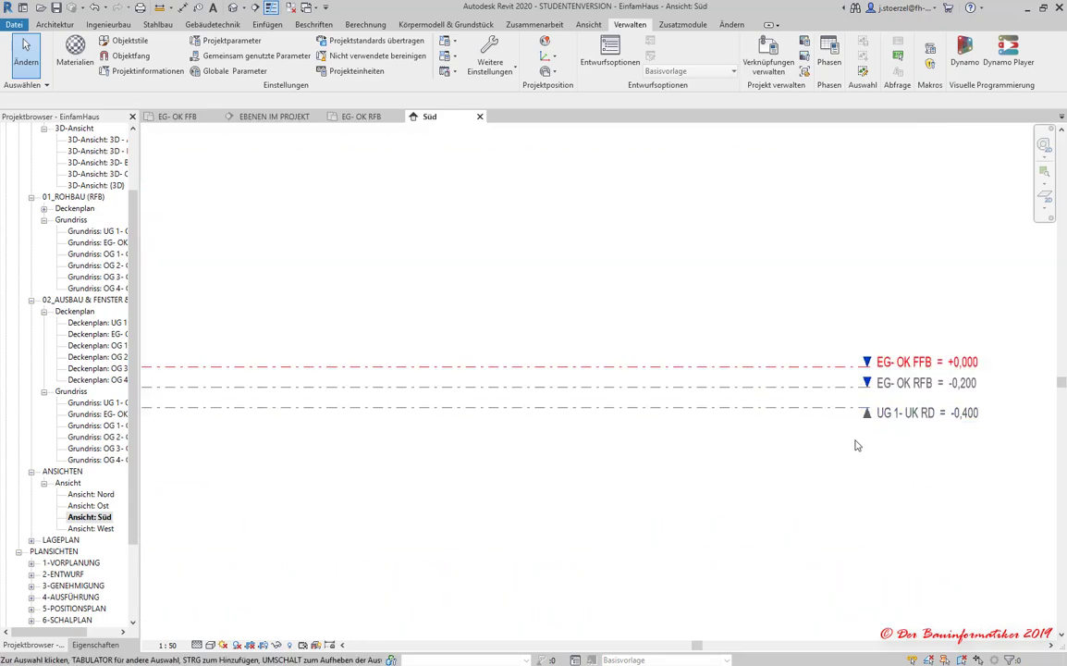
{"action": "scroll", "coordinate": [829, 478], "scroll_direction": "down", "scroll_amount": 2}
{"action": "scroll", "coordinate": [828, 478], "scroll_direction": "down", "scroll_amount": 1}
{"action": "middle_click_drag", "start_coordinate": [502, 479], "coordinate": [744, 469]}
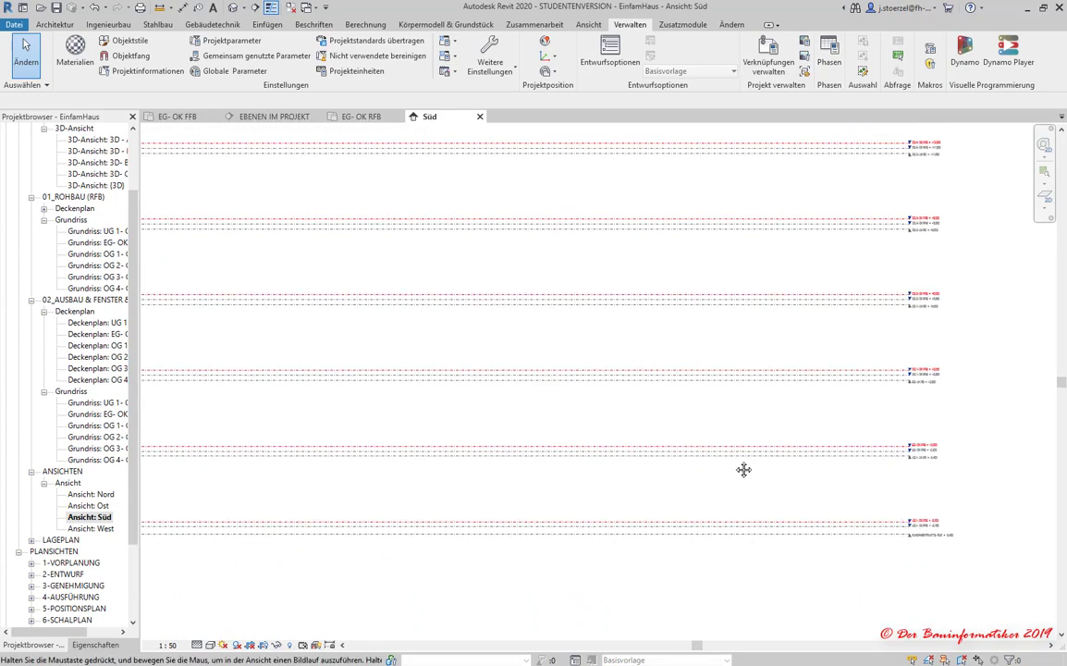
{"action": "middle_click_drag", "start_coordinate": [359, 476], "coordinate": [228, 498]}
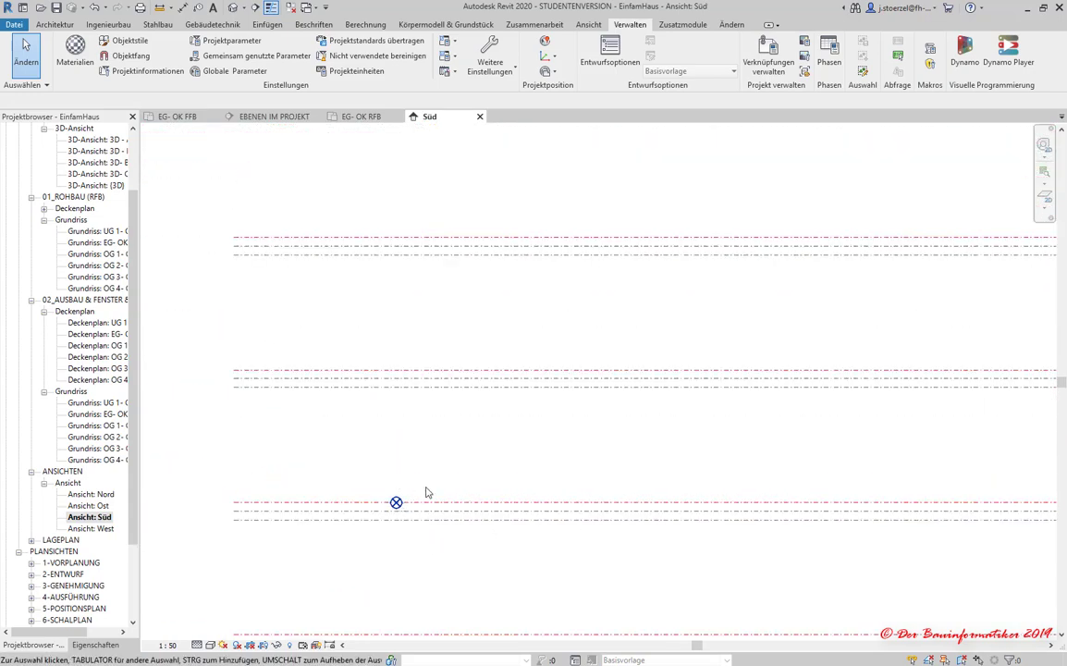
{"action": "scroll", "coordinate": [423, 492], "scroll_direction": "up", "scroll_amount": 5}
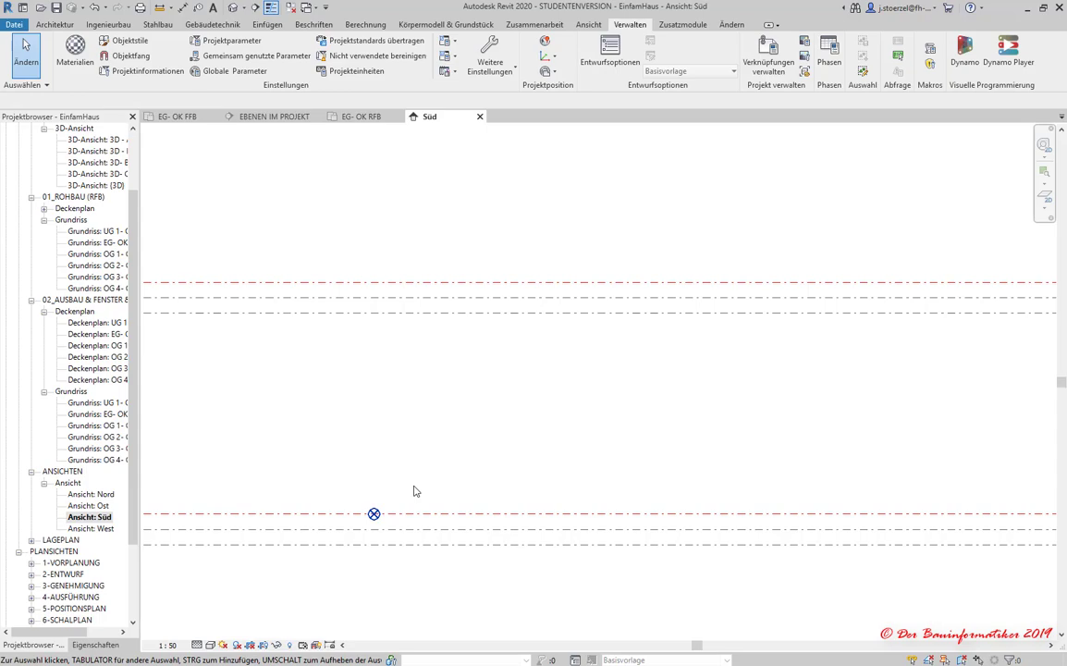
{"action": "scroll", "coordinate": [414, 491], "scroll_direction": "down", "scroll_amount": 3}
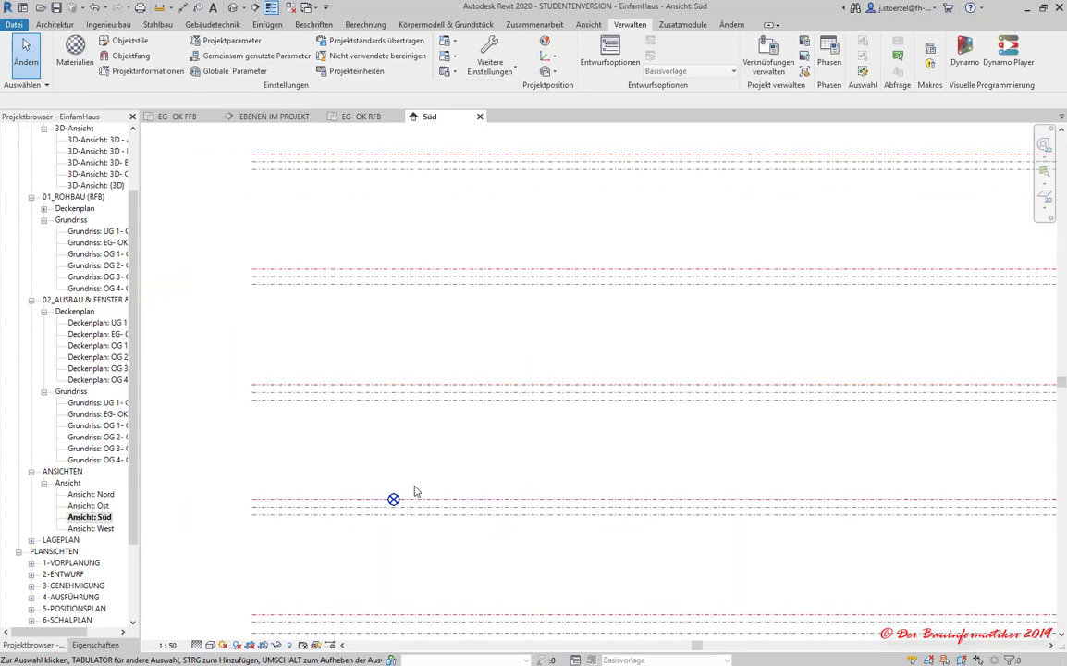
{"action": "scroll", "coordinate": [533, 555], "scroll_direction": "down", "scroll_amount": 2}
{"action": "middle_click_drag", "start_coordinate": [452, 538], "coordinate": [260, 507]}
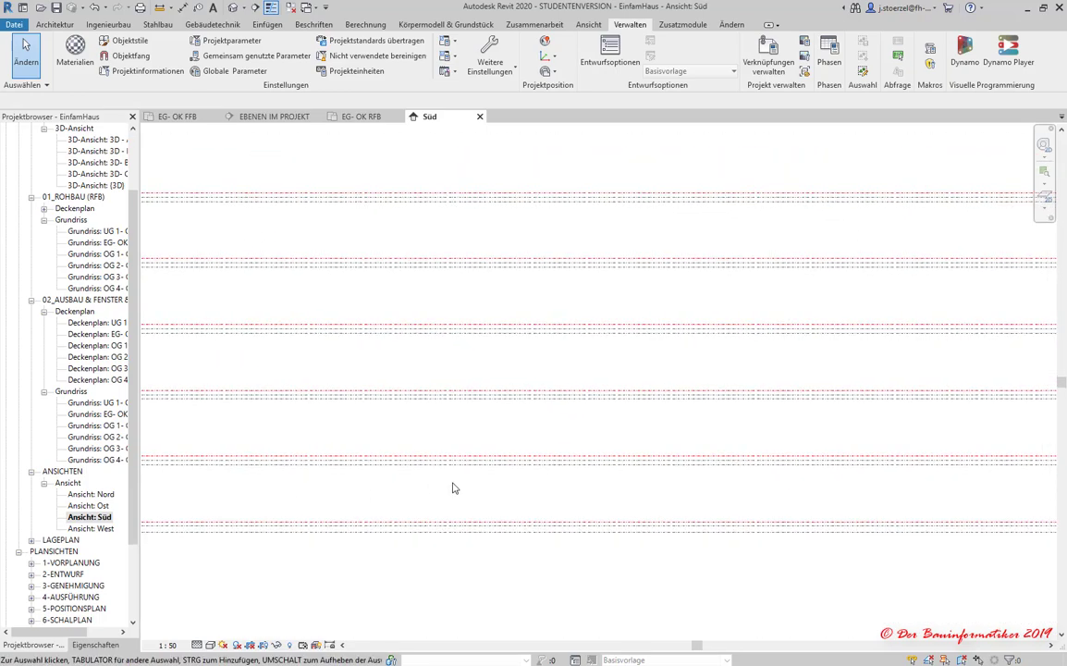
{"action": "scroll", "coordinate": [452, 488], "scroll_direction": "down", "scroll_amount": 1}
{"action": "scroll", "coordinate": [452, 488], "scroll_direction": "down", "scroll_amount": 1}
{"action": "scroll", "coordinate": [452, 488], "scroll_direction": "down", "scroll_amount": 1}
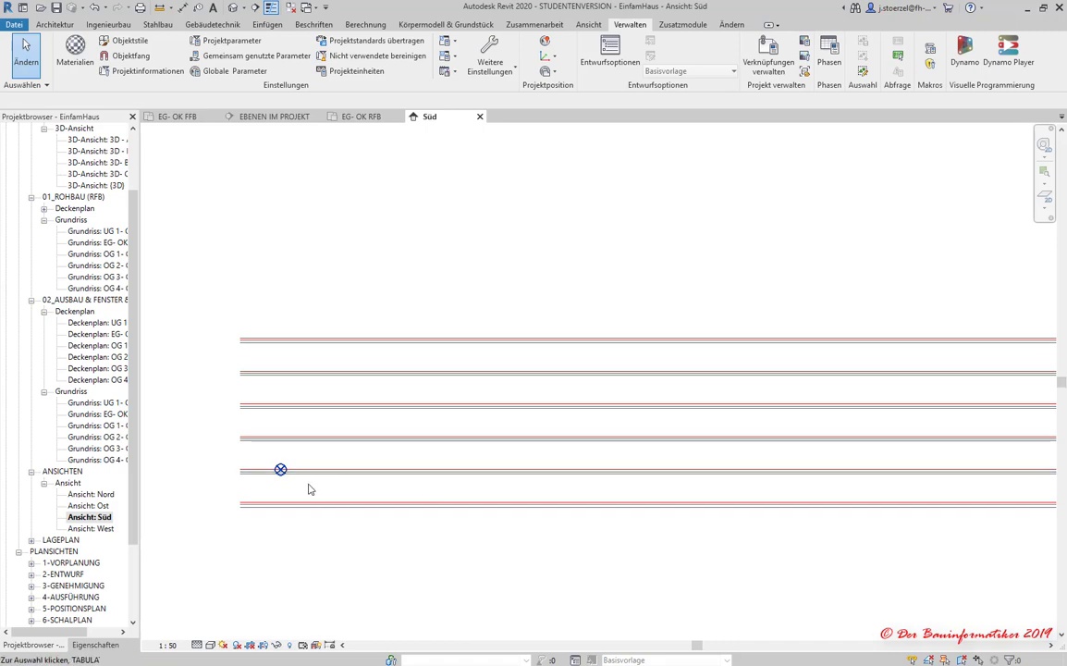
{"action": "scroll", "coordinate": [294, 490], "scroll_direction": "up", "scroll_amount": 1}
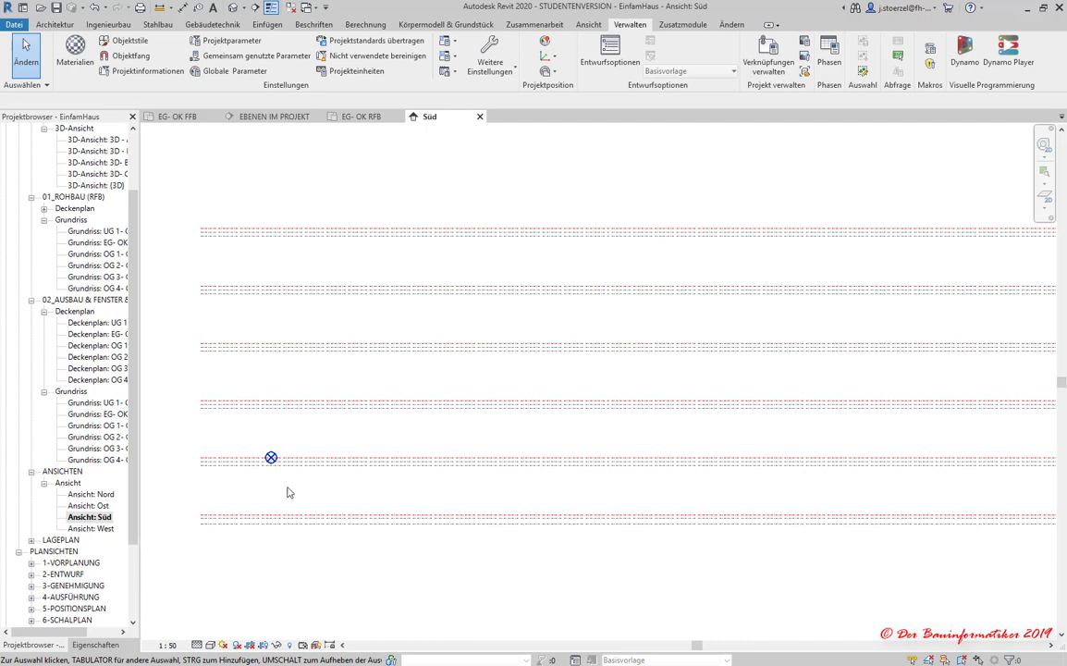
{"action": "scroll", "coordinate": [282, 455], "scroll_direction": "up", "scroll_amount": 1}
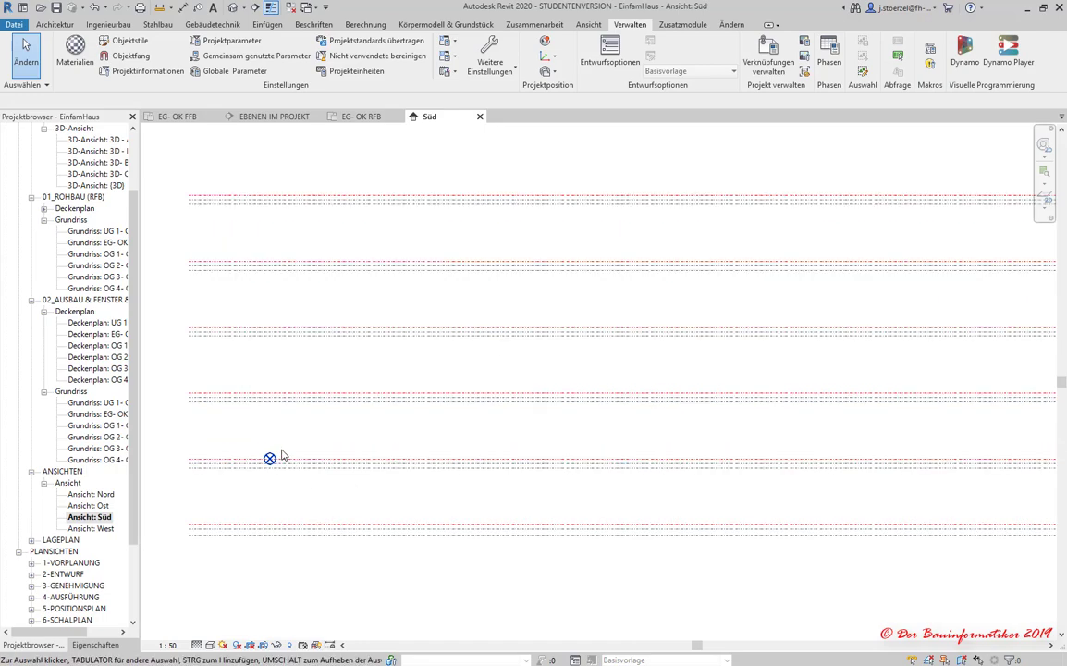
{"action": "scroll", "coordinate": [282, 455], "scroll_direction": "up", "scroll_amount": 1}
{"action": "scroll", "coordinate": [296, 462], "scroll_direction": "down", "scroll_amount": 2}
{"action": "left_click", "coordinate": [280, 462]}
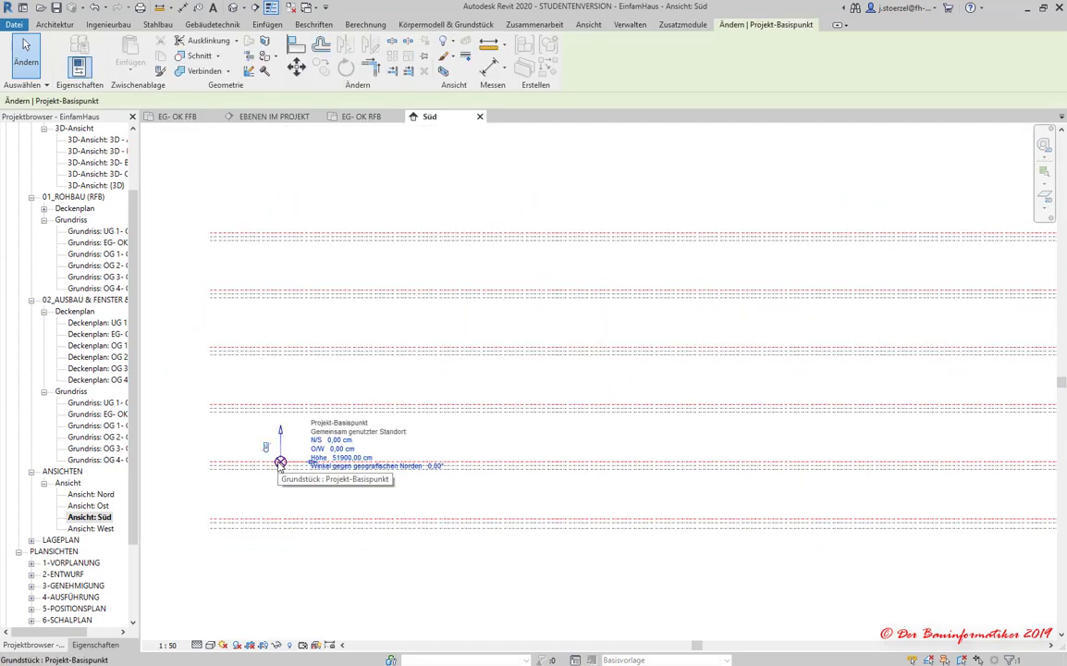
{"action": "scroll", "coordinate": [290, 500], "scroll_direction": "down", "scroll_amount": 2}
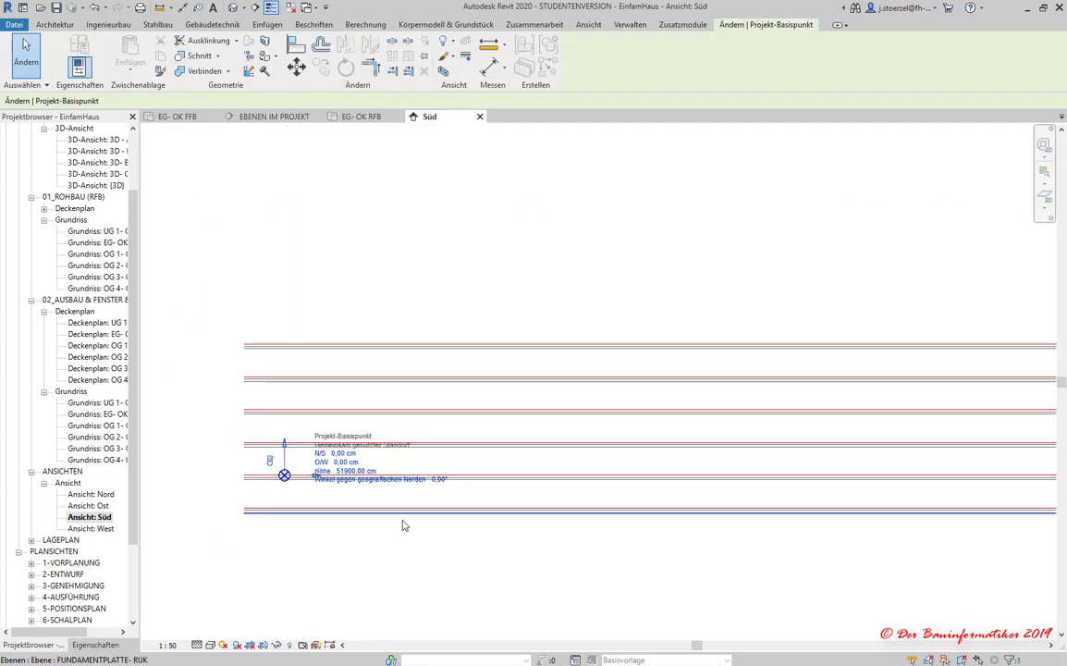
{"action": "key", "text": "Escape"}
{"action": "middle_click_drag", "start_coordinate": [468, 520], "coordinate": [183, 499]}
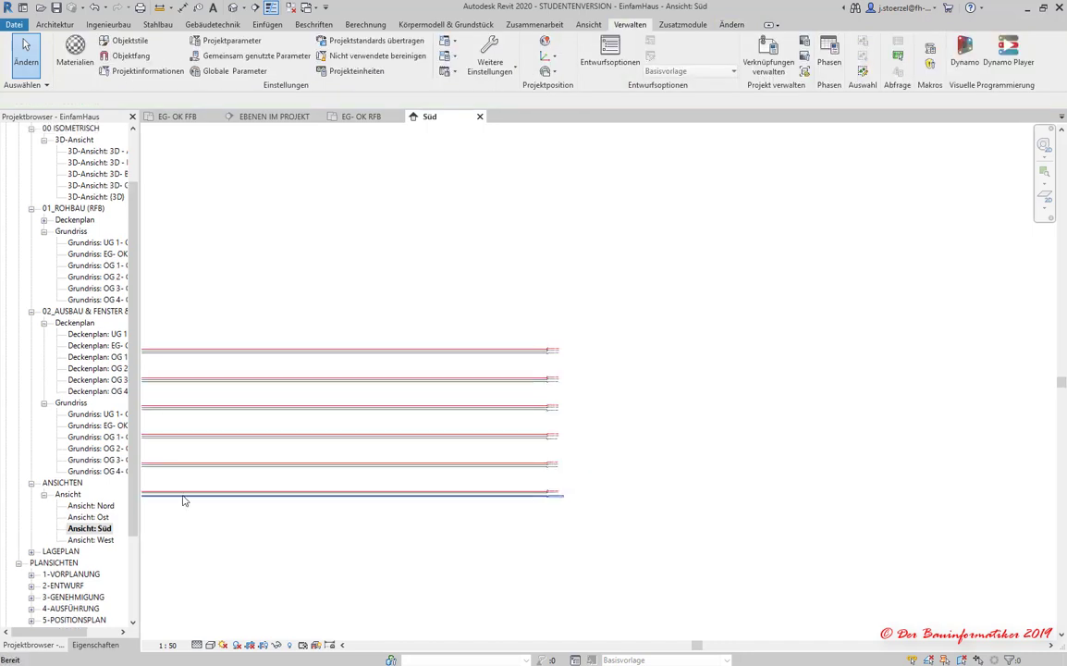
{"action": "scroll", "coordinate": [570, 462], "scroll_direction": "up", "scroll_amount": 1}
{"action": "scroll", "coordinate": [559, 479], "scroll_direction": "up", "scroll_amount": 2}
{"action": "scroll", "coordinate": [558, 479], "scroll_direction": "up", "scroll_amount": 2}
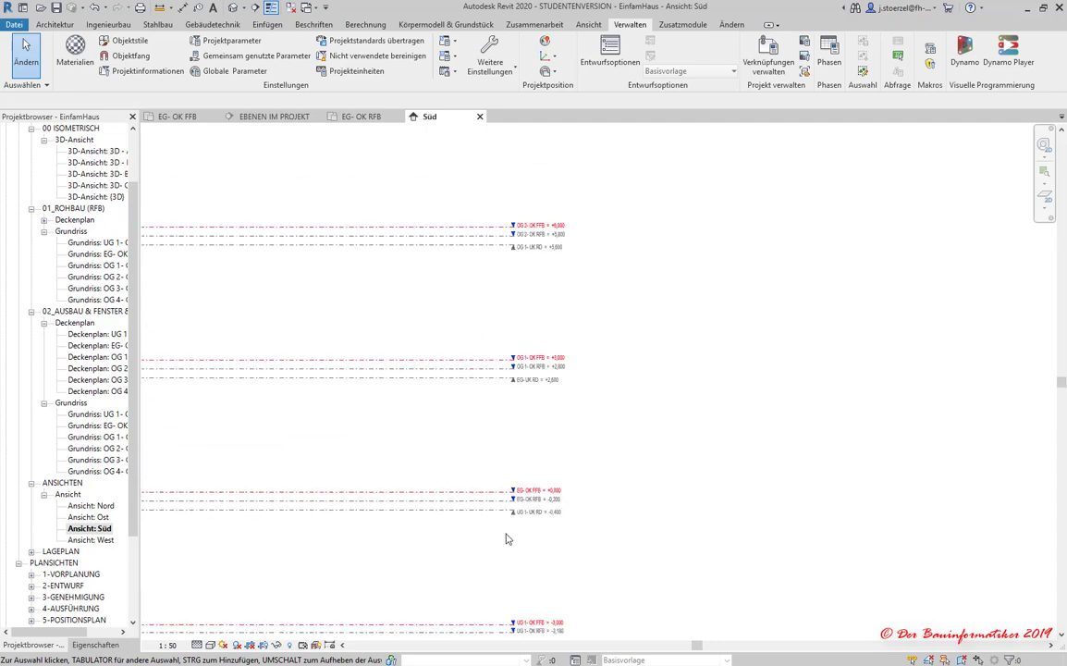
{"action": "scroll", "coordinate": [521, 519], "scroll_direction": "down", "scroll_amount": 2}
{"action": "middle_click_drag", "start_coordinate": [522, 518], "coordinate": [674, 505]}
{"action": "scroll", "coordinate": [735, 477], "scroll_direction": "up", "scroll_amount": 3}
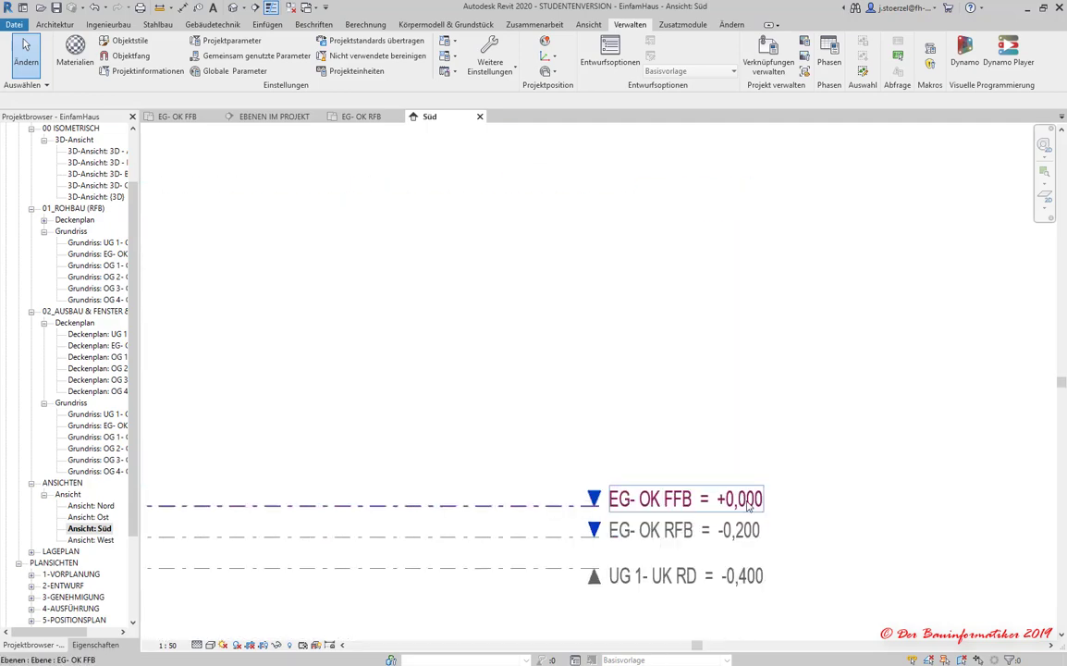
{"action": "scroll", "coordinate": [726, 499], "scroll_direction": "up", "scroll_amount": 1}
Change the EG- OK FFB level's elevation to +0,200.
{"action": "left_click", "coordinate": [724, 500]}
{"action": "left_click", "coordinate": [724, 501]}
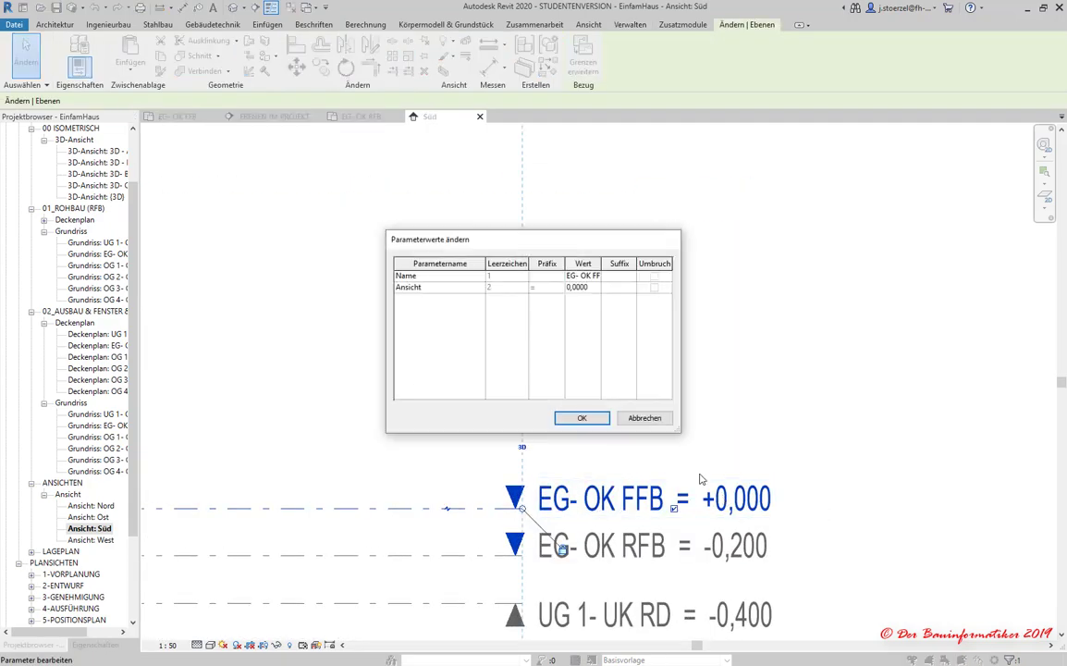
{"action": "left_click", "coordinate": [575, 286]}
{"action": "left_click_drag", "start_coordinate": [575, 286], "coordinate": [591, 288]}
{"action": "type", "text": "2"}
{"action": "left_click", "coordinate": [582, 417]}
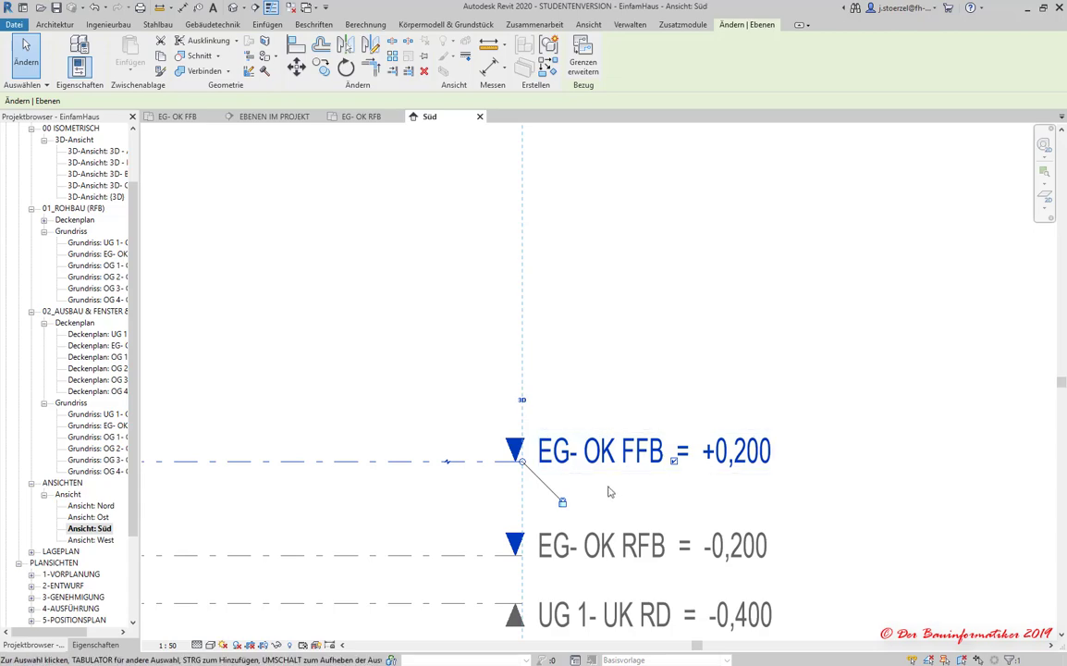
Change the EG- OK RFB level's elevation from -0,200 to +0,000.
{"action": "scroll", "coordinate": [638, 500], "scroll_direction": "down", "scroll_amount": 3}
{"action": "scroll", "coordinate": [671, 505], "scroll_direction": "down", "scroll_amount": 3}
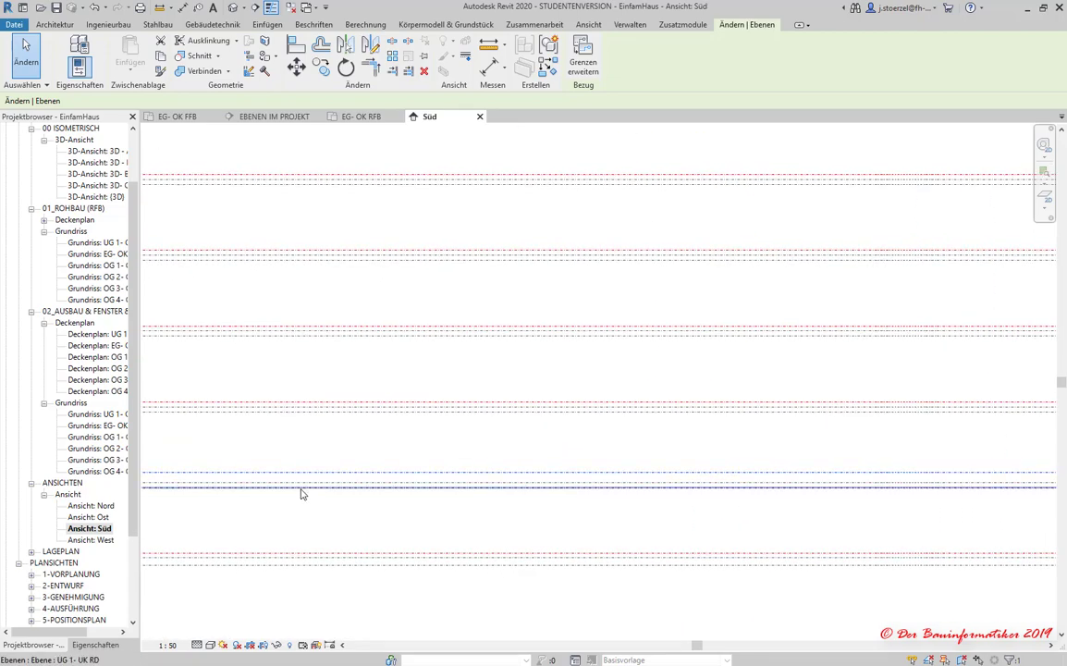
{"action": "scroll", "coordinate": [465, 519], "scroll_direction": "up", "scroll_amount": 2}
{"action": "scroll", "coordinate": [403, 537], "scroll_direction": "up", "scroll_amount": 2}
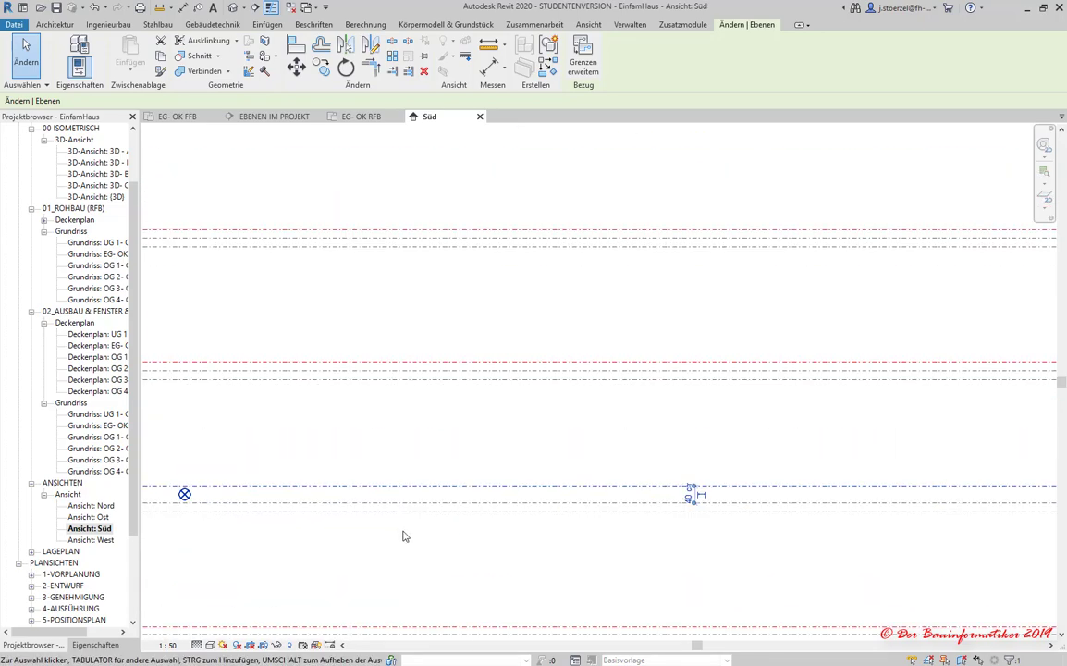
{"action": "scroll", "coordinate": [375, 492], "scroll_direction": "down", "scroll_amount": 1}
{"action": "scroll", "coordinate": [369, 501], "scroll_direction": "down", "scroll_amount": 2}
{"action": "scroll", "coordinate": [360, 473], "scroll_direction": "down", "scroll_amount": 2}
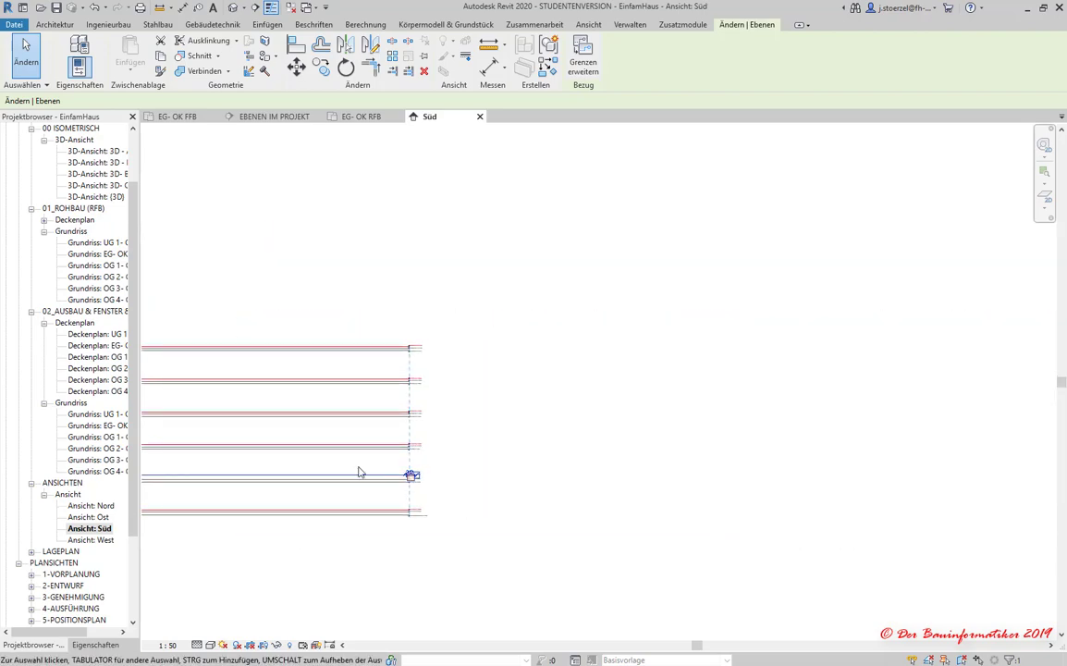
{"action": "scroll", "coordinate": [416, 481], "scroll_direction": "up", "scroll_amount": 2}
{"action": "scroll", "coordinate": [453, 490], "scroll_direction": "up", "scroll_amount": 3}
{"action": "scroll", "coordinate": [447, 491], "scroll_direction": "up", "scroll_amount": 2}
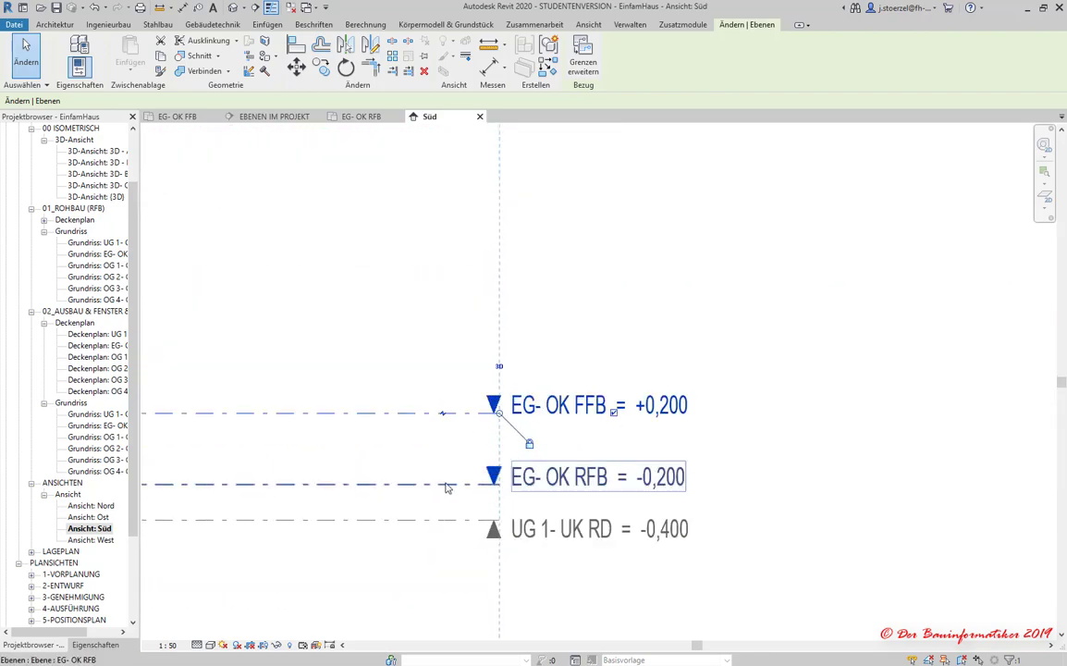
{"action": "left_click", "coordinate": [444, 484]}
{"action": "double_click", "coordinate": [555, 476]}
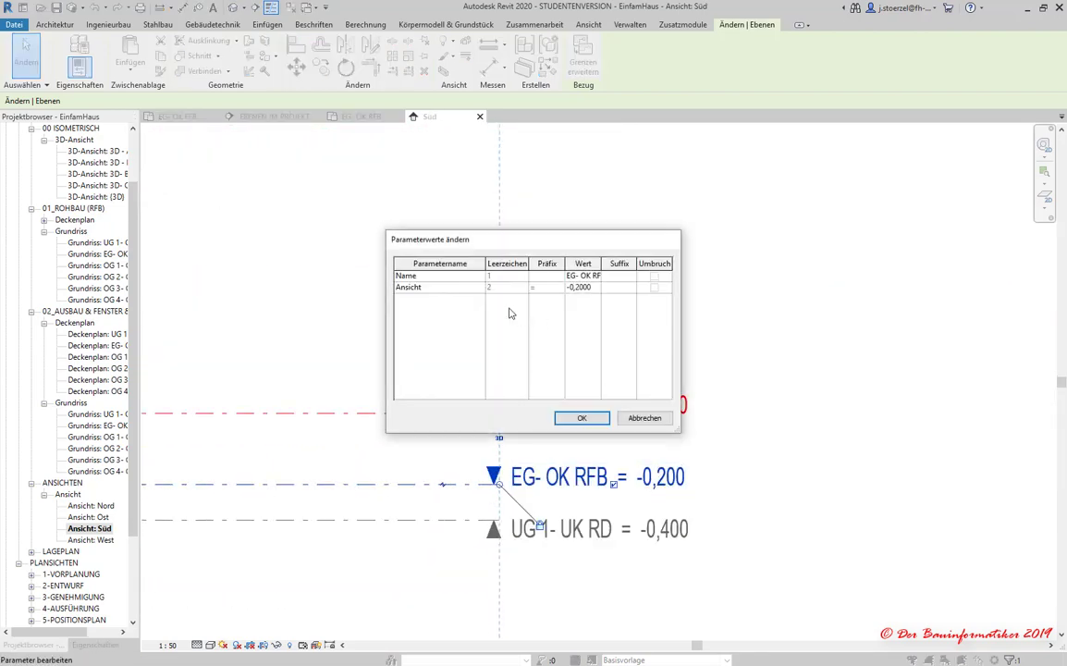
{"action": "double_click", "coordinate": [588, 288]}
{"action": "left_click", "coordinate": [582, 418]}
Change the UG 1- UK RD level's elevation from -0,400 to -0,200.
{"action": "double_click", "coordinate": [663, 532]}
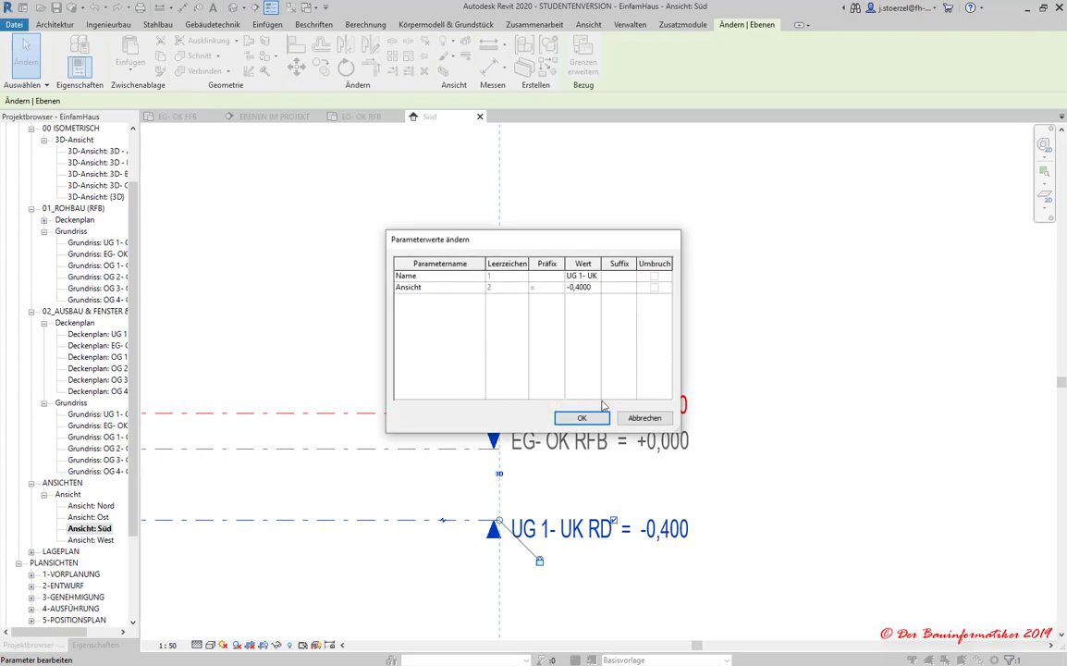
{"action": "left_click_drag", "start_coordinate": [577, 288], "coordinate": [592, 289]}
{"action": "type", "text": "2"}
{"action": "left_click", "coordinate": [580, 418]}
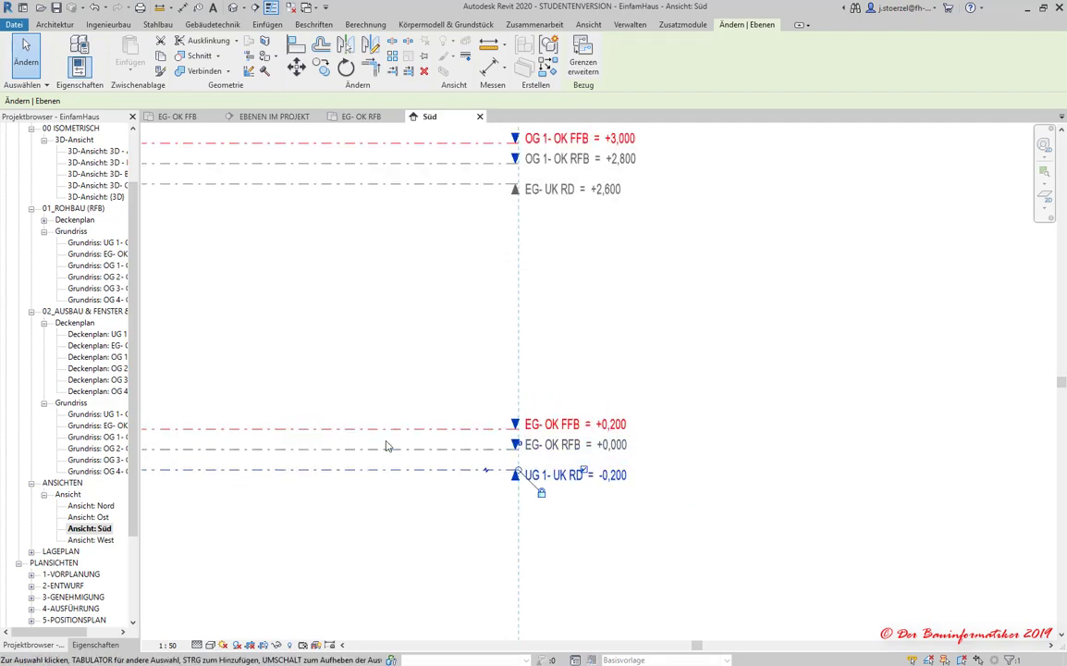
{"action": "scroll", "coordinate": [389, 442], "scroll_direction": "down", "scroll_amount": 3}
{"action": "scroll", "coordinate": [405, 467], "scroll_direction": "left", "scroll_amount": 5}
{"action": "scroll", "coordinate": [392, 457], "scroll_direction": "left", "scroll_amount": 2}
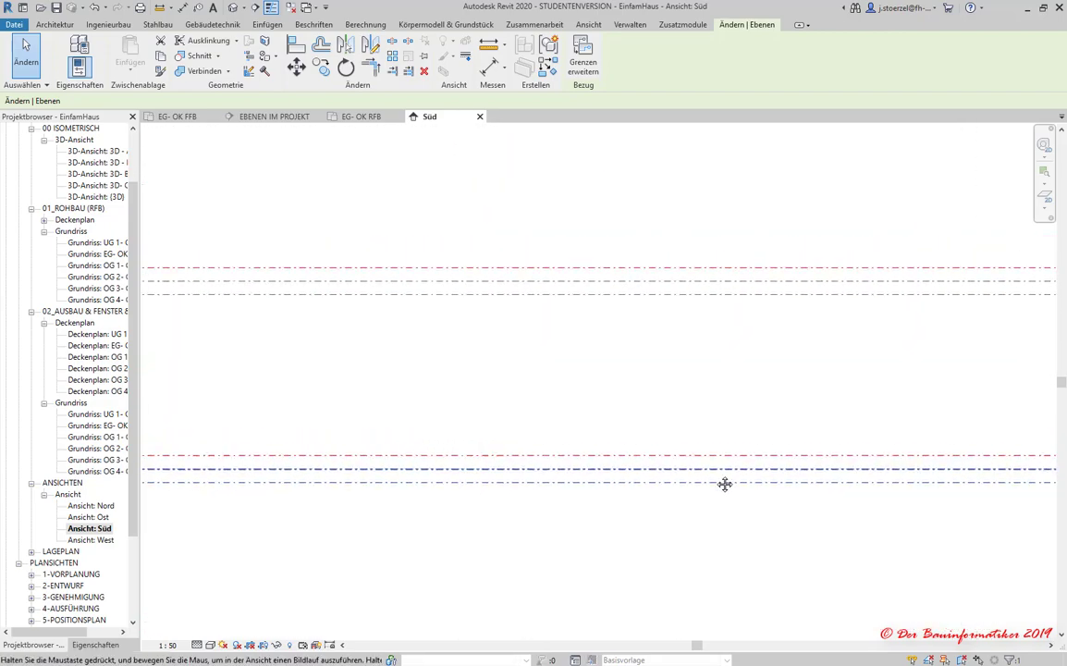
{"action": "scroll", "coordinate": [345, 449], "scroll_direction": "down", "scroll_amount": 2}
{"action": "scroll", "coordinate": [346, 448], "scroll_direction": "down", "scroll_amount": 2}
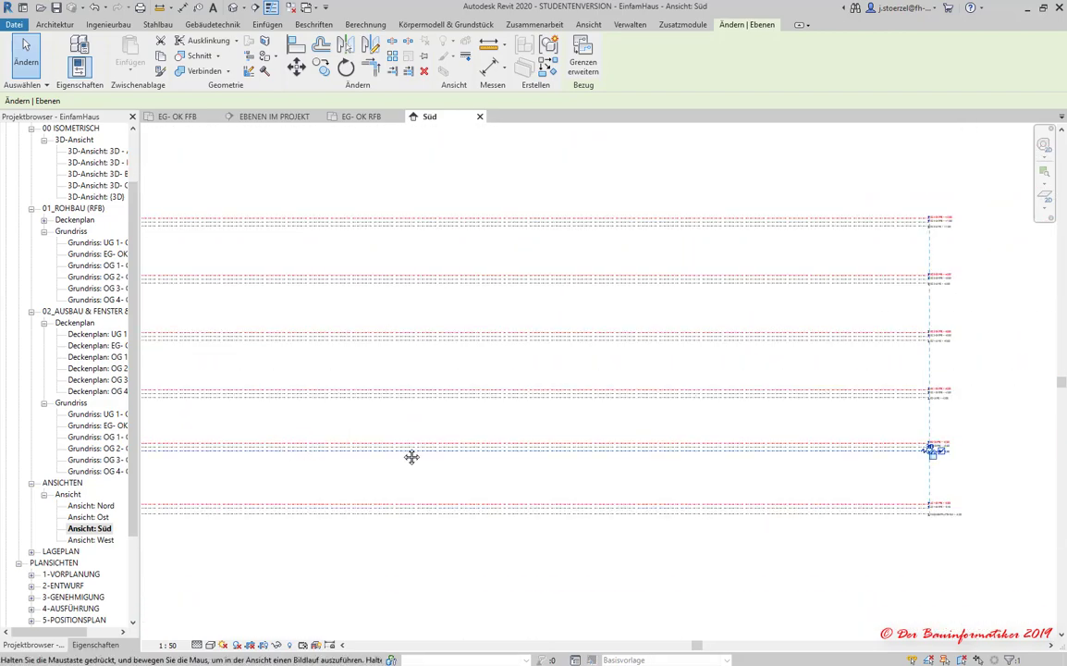
{"action": "middle_click_drag", "start_coordinate": [171, 478], "coordinate": [607, 488]}
{"action": "left_click", "coordinate": [309, 485]}
{"action": "scroll", "coordinate": [309, 484], "scroll_direction": "up", "scroll_amount": 2}
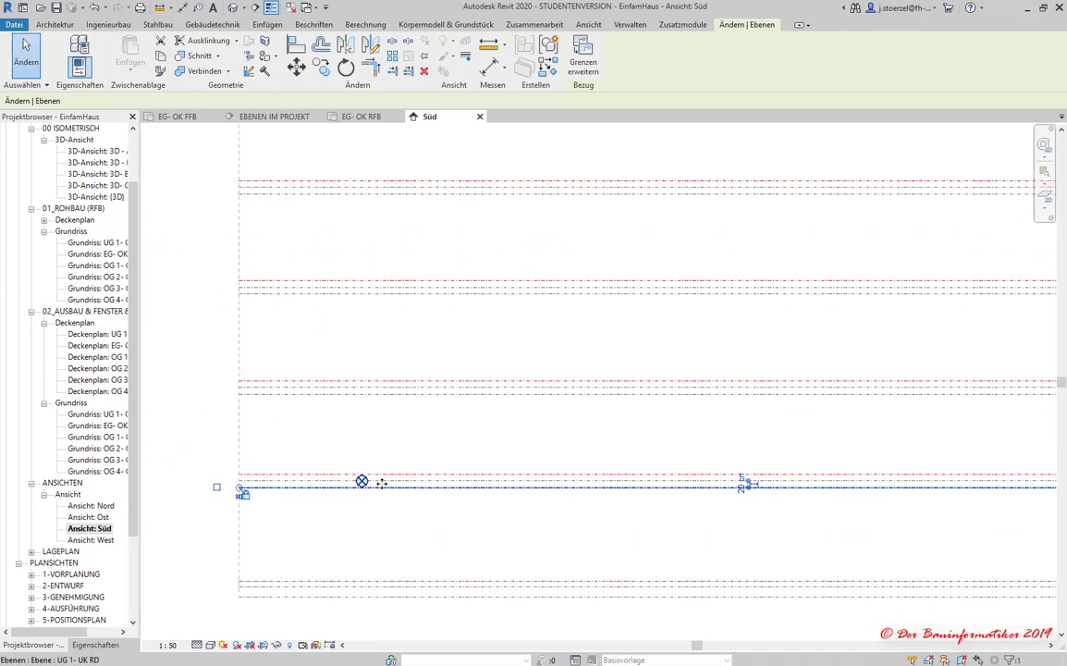
{"action": "scroll", "coordinate": [322, 476], "scroll_direction": "down", "scroll_amount": 1}
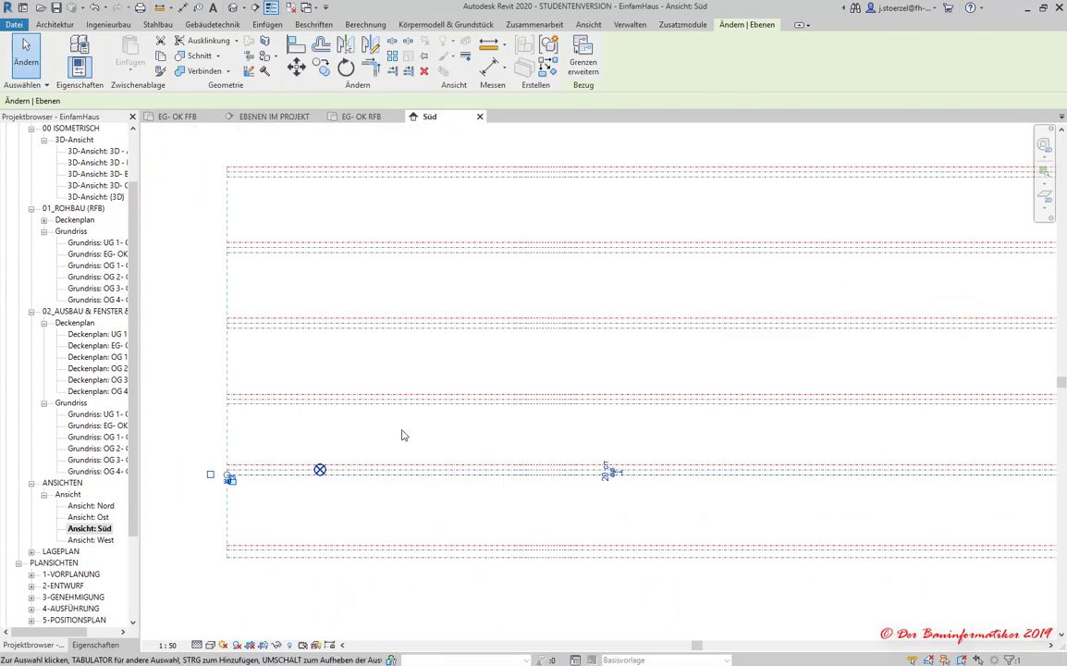
{"action": "scroll", "coordinate": [309, 476], "scroll_direction": "up", "scroll_amount": 2}
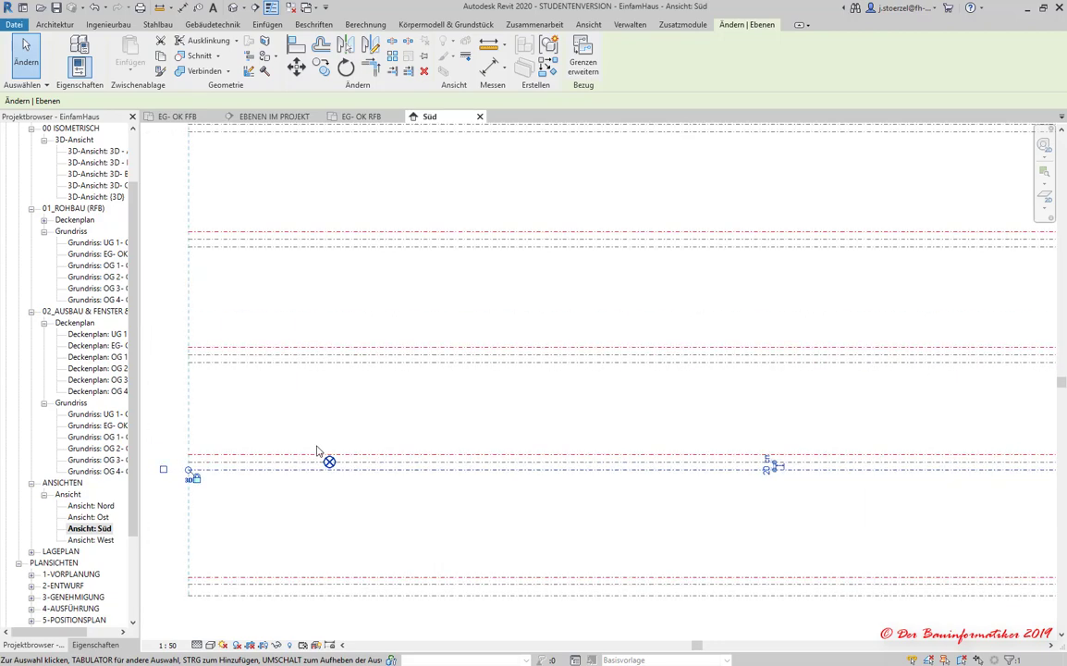
{"action": "left_click", "coordinate": [329, 462]}
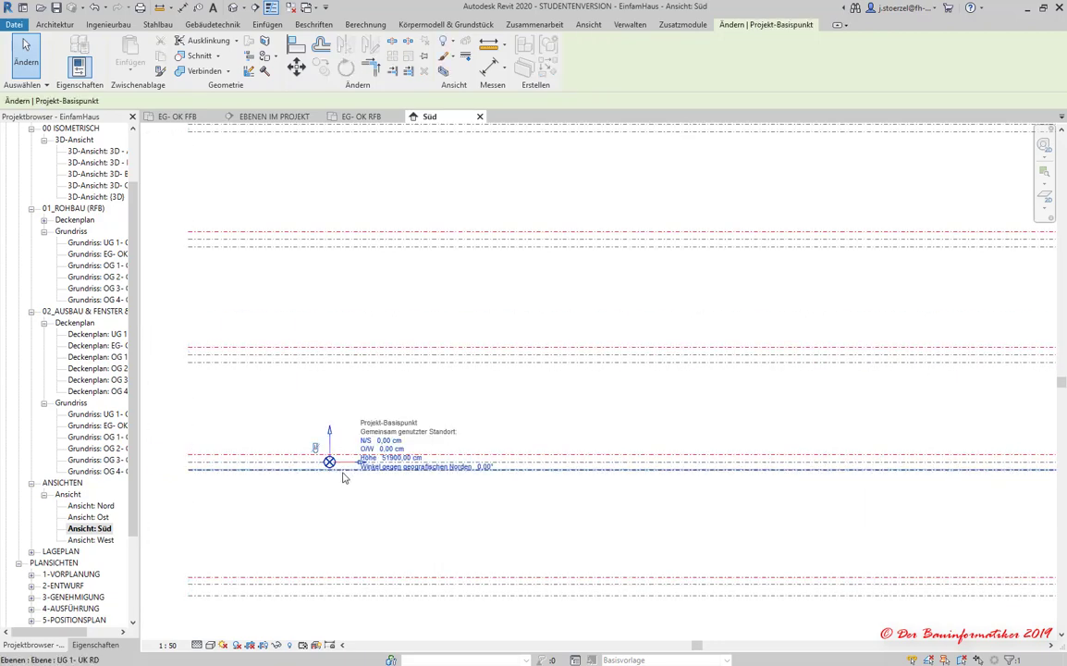
{"action": "scroll", "coordinate": [368, 481], "scroll_direction": "down", "scroll_amount": 1}
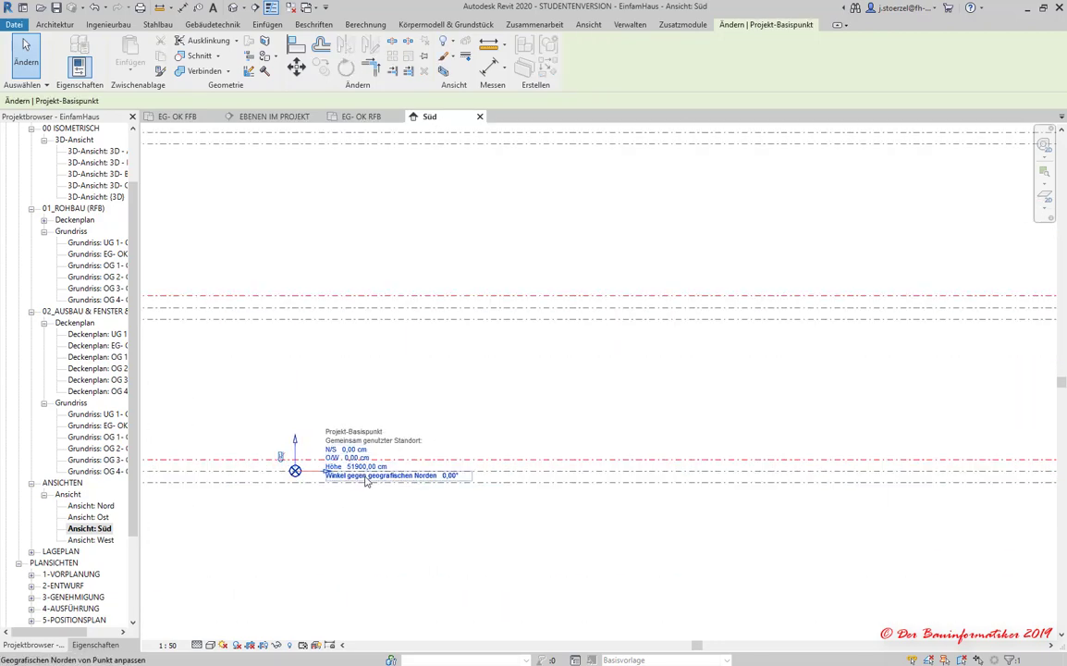
{"action": "scroll", "coordinate": [368, 481], "scroll_direction": "down", "scroll_amount": 1}
{"action": "scroll", "coordinate": [372, 476], "scroll_direction": "down", "scroll_amount": 2}
{"action": "scroll", "coordinate": [326, 509], "scroll_direction": "down", "scroll_amount": 1}
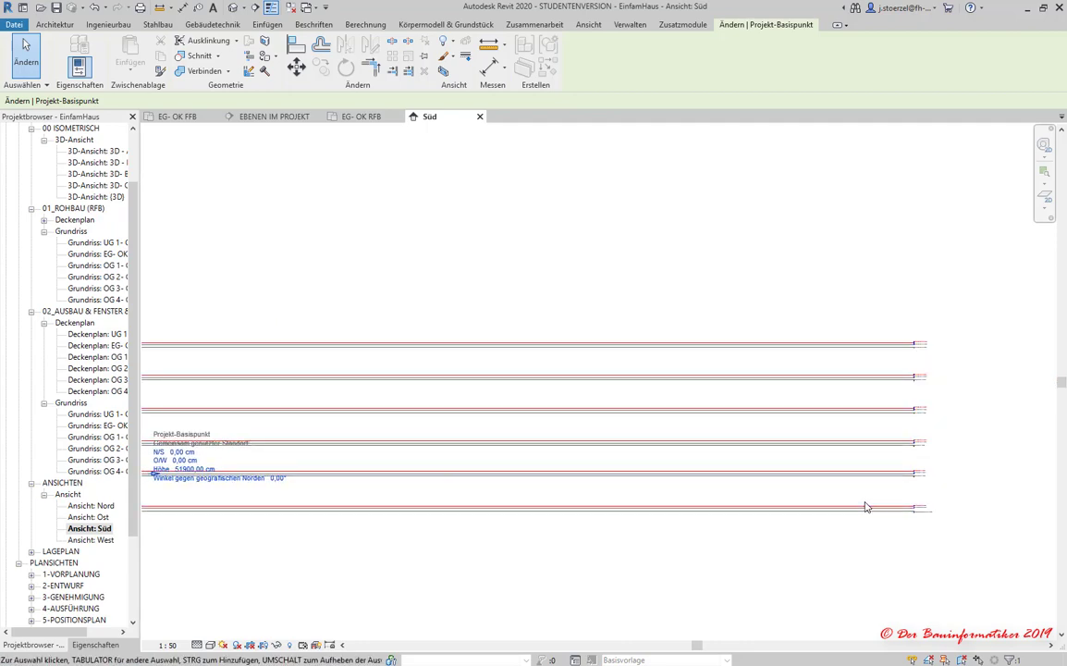
{"action": "key", "text": "Escape"}
{"action": "scroll", "coordinate": [938, 467], "scroll_direction": "up", "scroll_amount": 1}
{"action": "scroll", "coordinate": [922, 481], "scroll_direction": "up", "scroll_amount": 2}
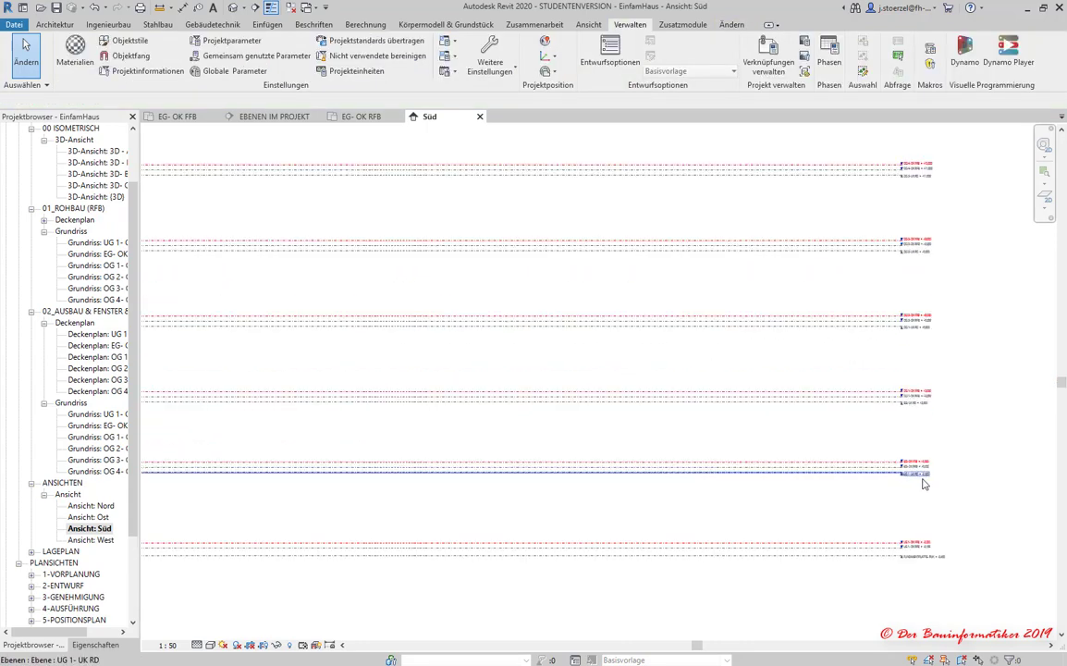
{"action": "scroll", "coordinate": [922, 482], "scroll_direction": "up", "scroll_amount": 3}
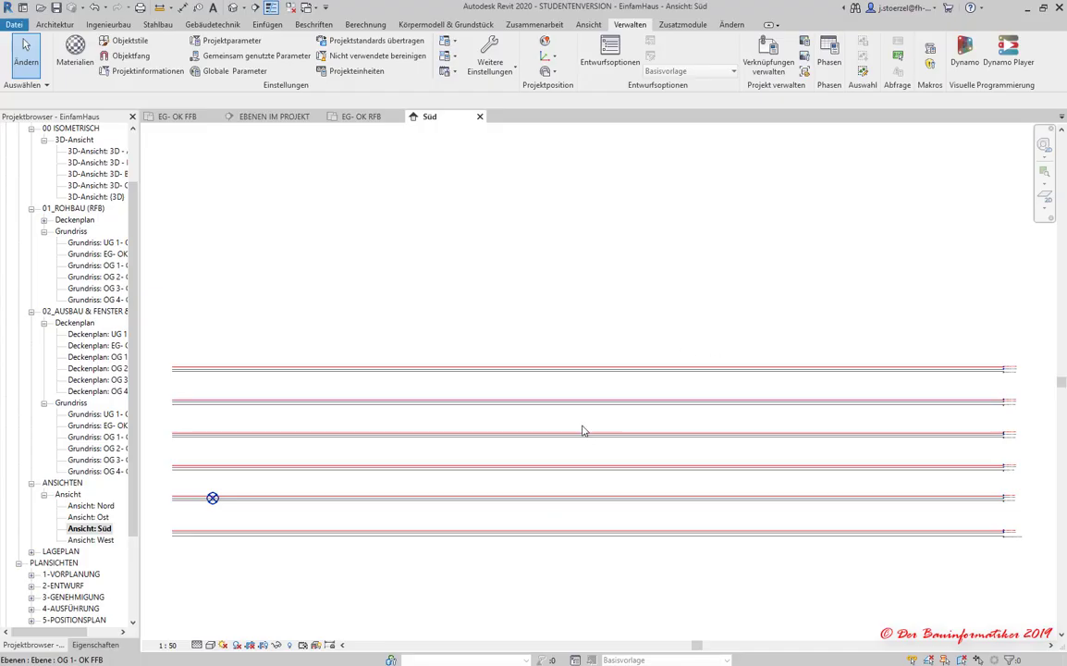
Rename the UG 1- OK RFB level to start with KG, renaming its matching views too.
{"action": "scroll", "coordinate": [1028, 536], "scroll_direction": "up", "scroll_amount": 2}
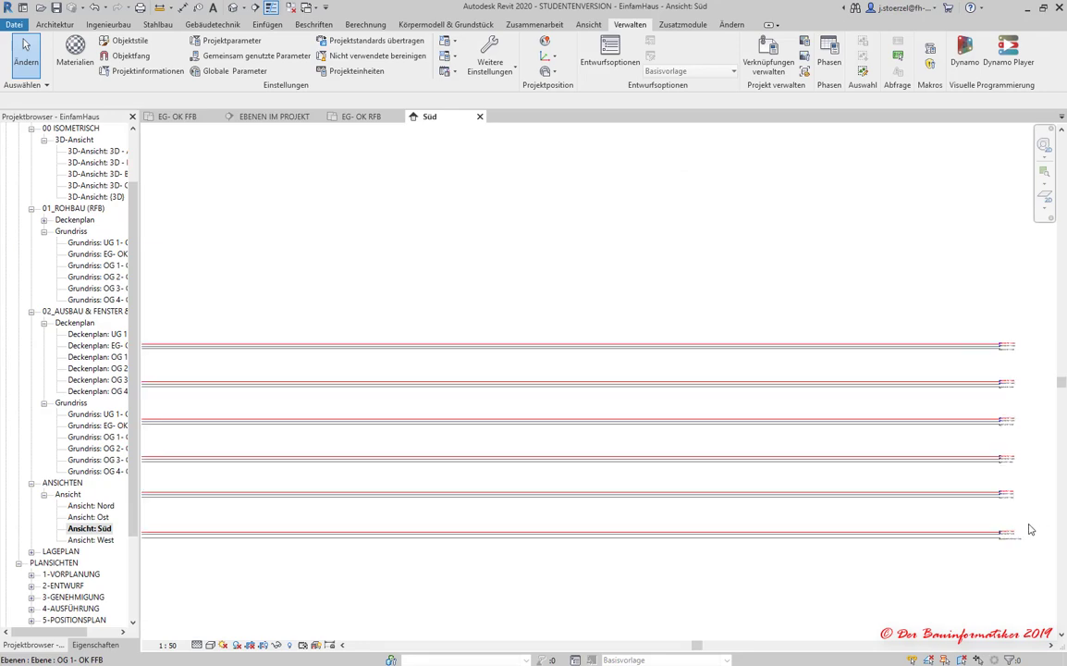
{"action": "scroll", "coordinate": [1019, 519], "scroll_direction": "up", "scroll_amount": 2}
{"action": "scroll", "coordinate": [962, 491], "scroll_direction": "up", "scroll_amount": 2}
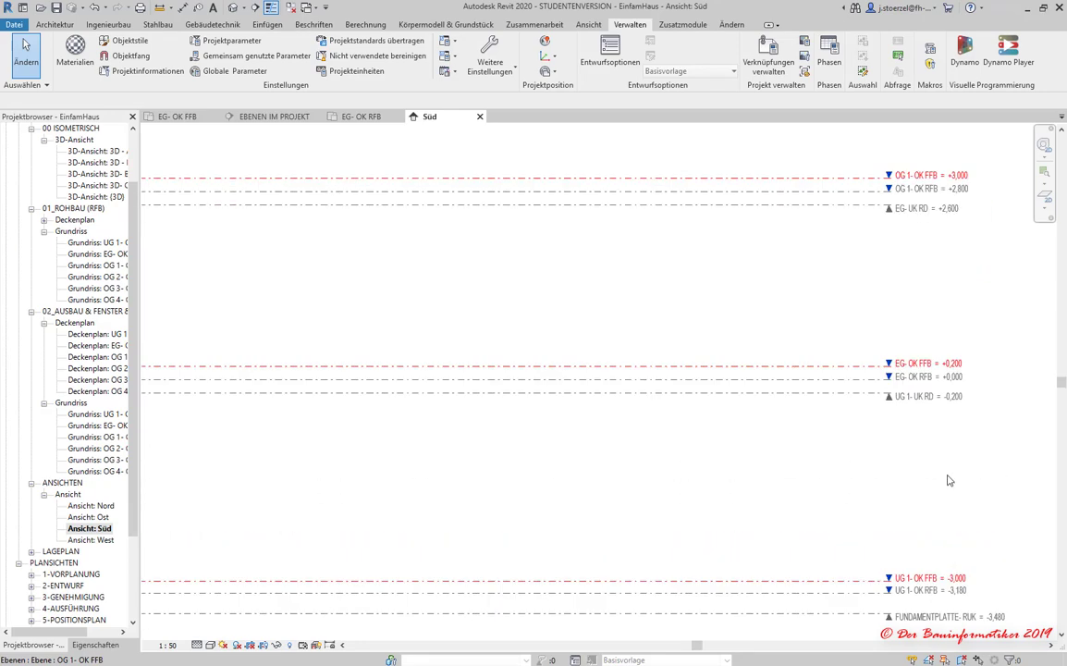
{"action": "scroll", "coordinate": [948, 480], "scroll_direction": "up", "scroll_amount": 1}
{"action": "scroll", "coordinate": [902, 403], "scroll_direction": "down", "scroll_amount": 1}
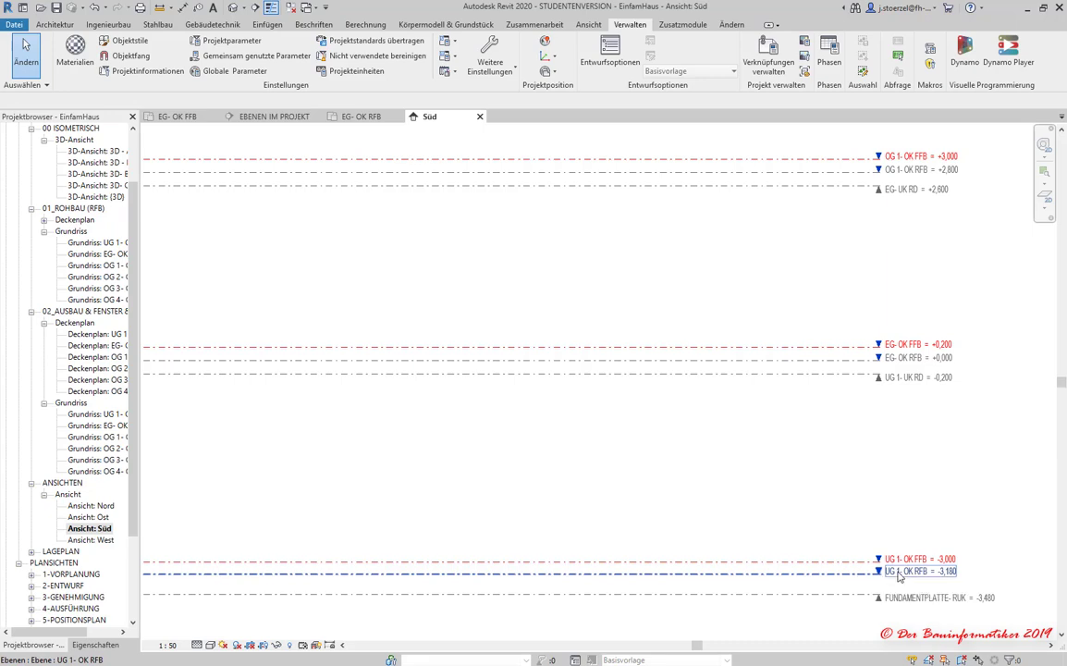
{"action": "left_click", "coordinate": [861, 578]}
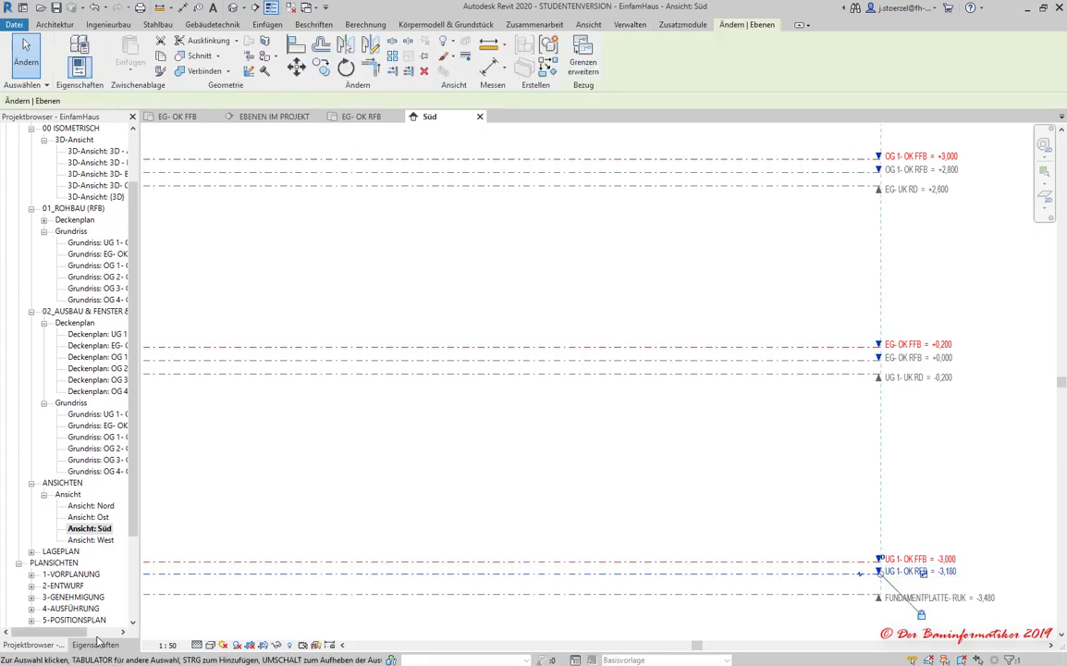
{"action": "left_click", "coordinate": [80, 280]}
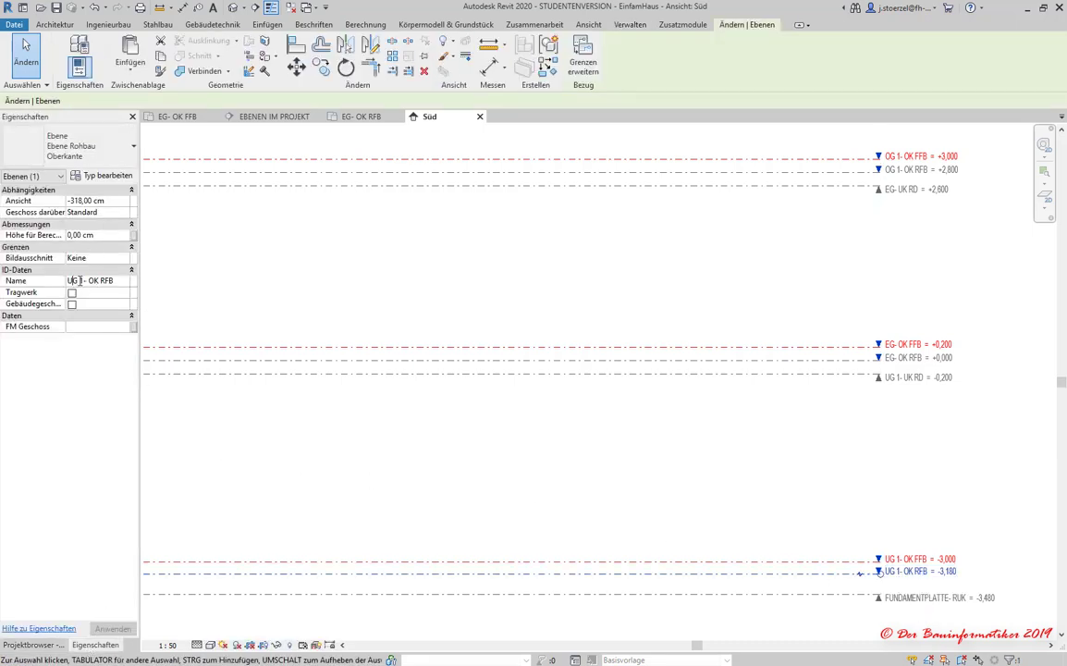
{"action": "left_click_drag", "start_coordinate": [66, 280], "coordinate": [14, 275]}
{"action": "type", "text": "KG"}
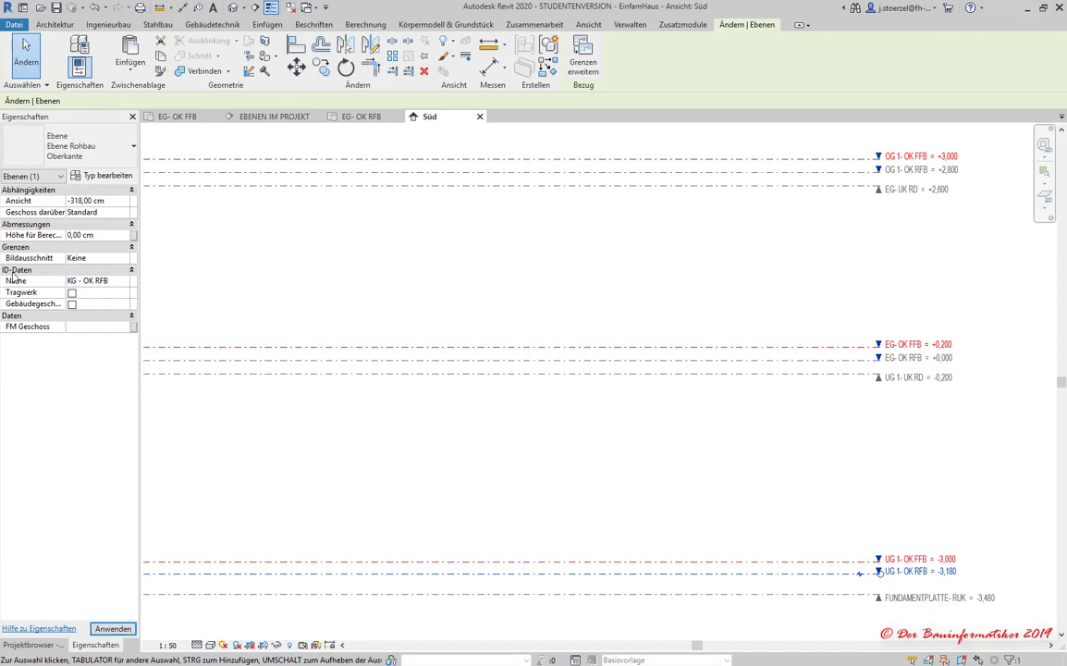
{"action": "left_click", "coordinate": [113, 629]}
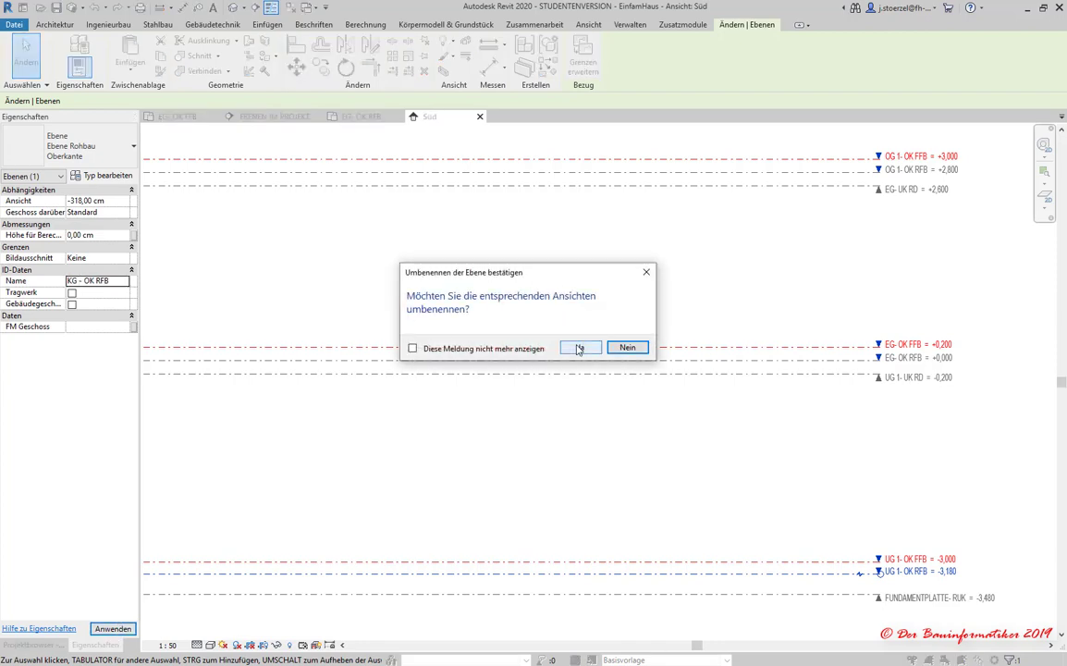
{"action": "left_click", "coordinate": [579, 349]}
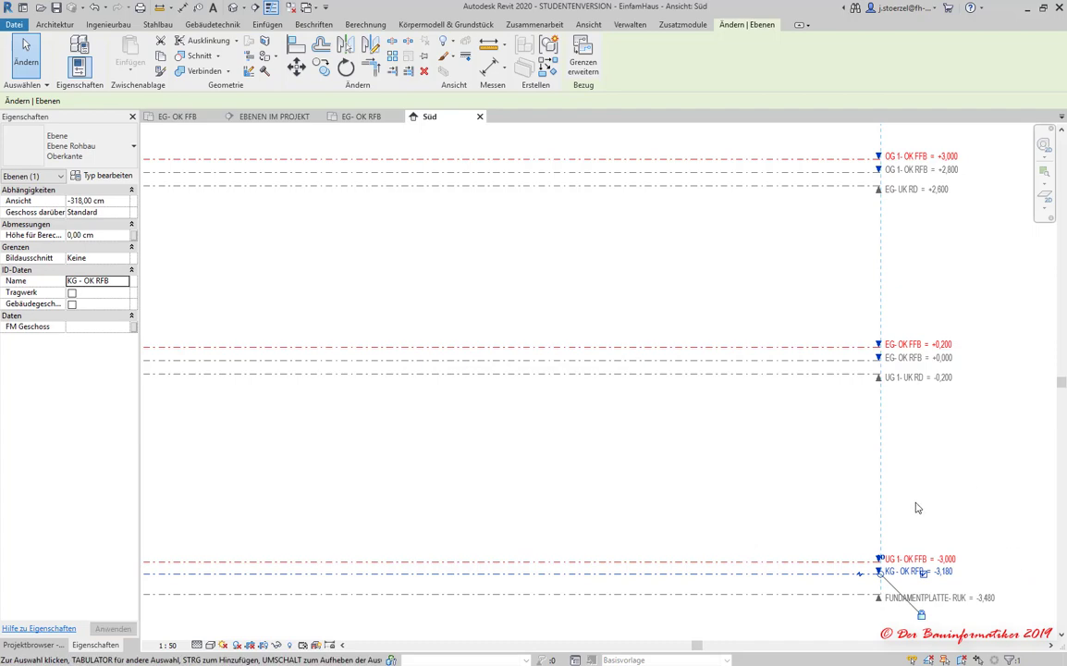
Rename UG 1- OK FFB to KG- OK FFB with its views, leaving FM Geschoss as UG 1.
{"action": "left_click", "coordinate": [832, 561]}
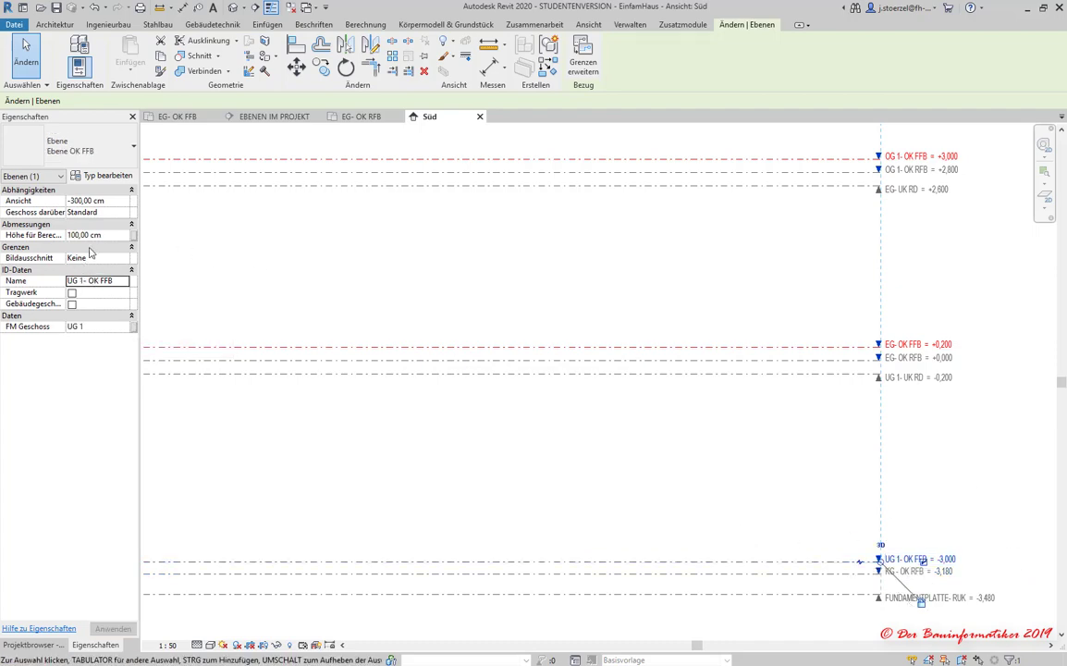
{"action": "left_click", "coordinate": [78, 280]}
{"action": "left_click_drag", "start_coordinate": [81, 281], "coordinate": [20, 269]}
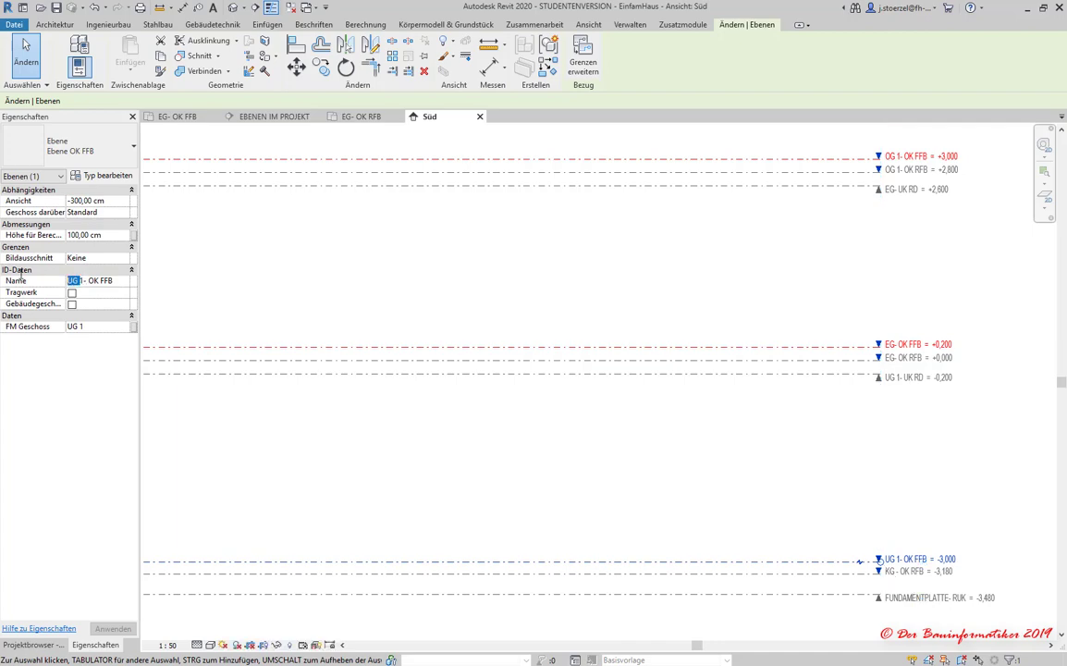
{"action": "type", "text": "KG"}
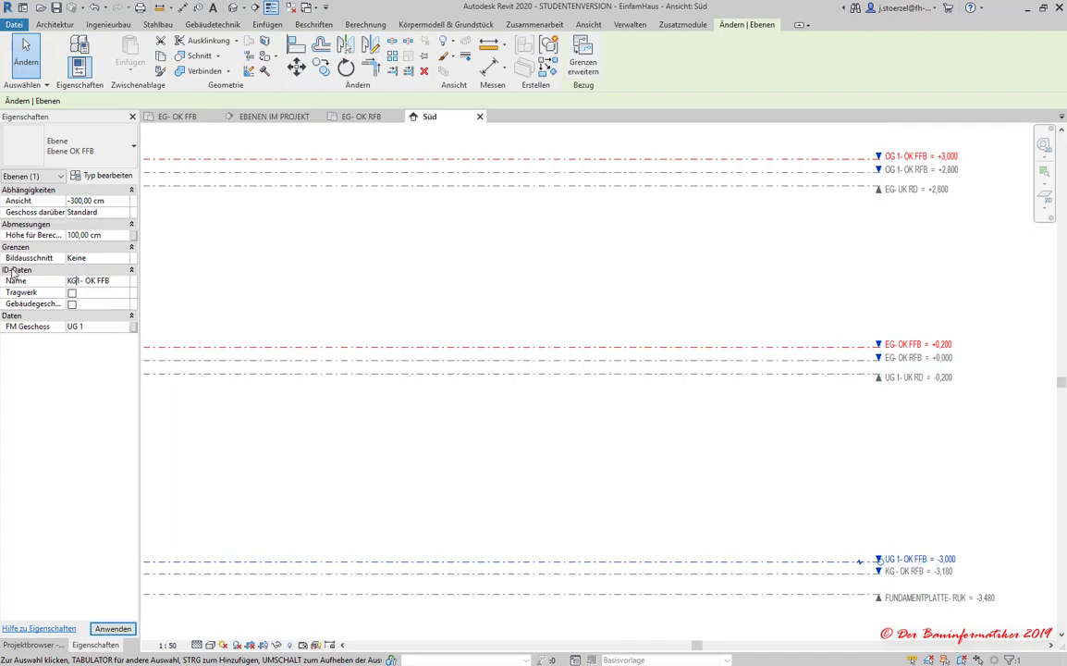
{"action": "key", "text": "Delete"}
{"action": "key", "text": "Return"}
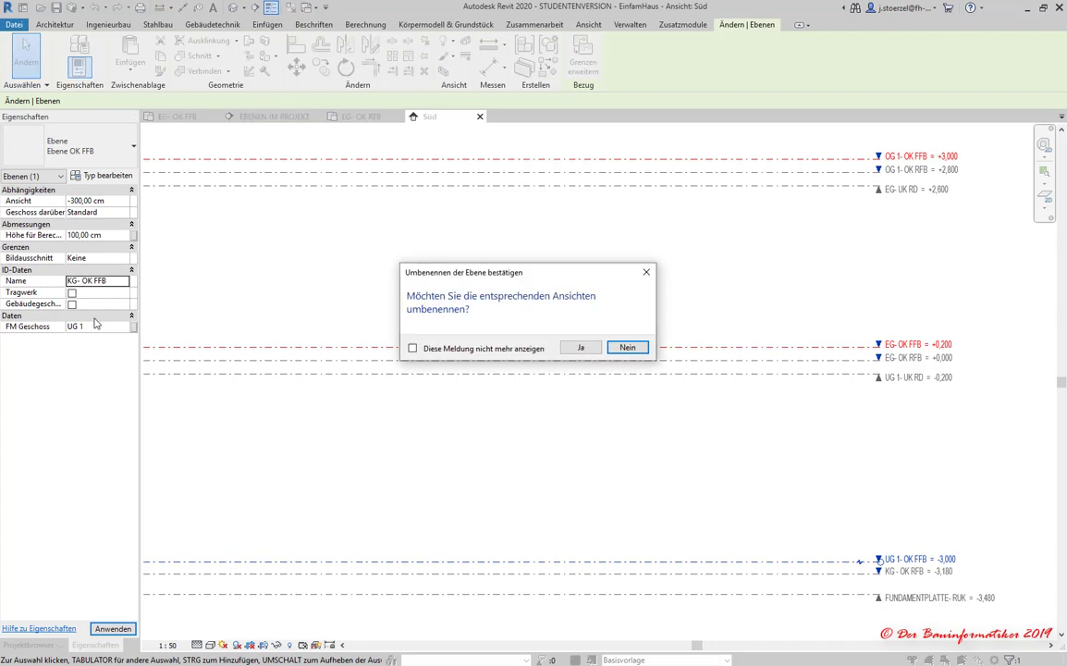
{"action": "left_click", "coordinate": [578, 350]}
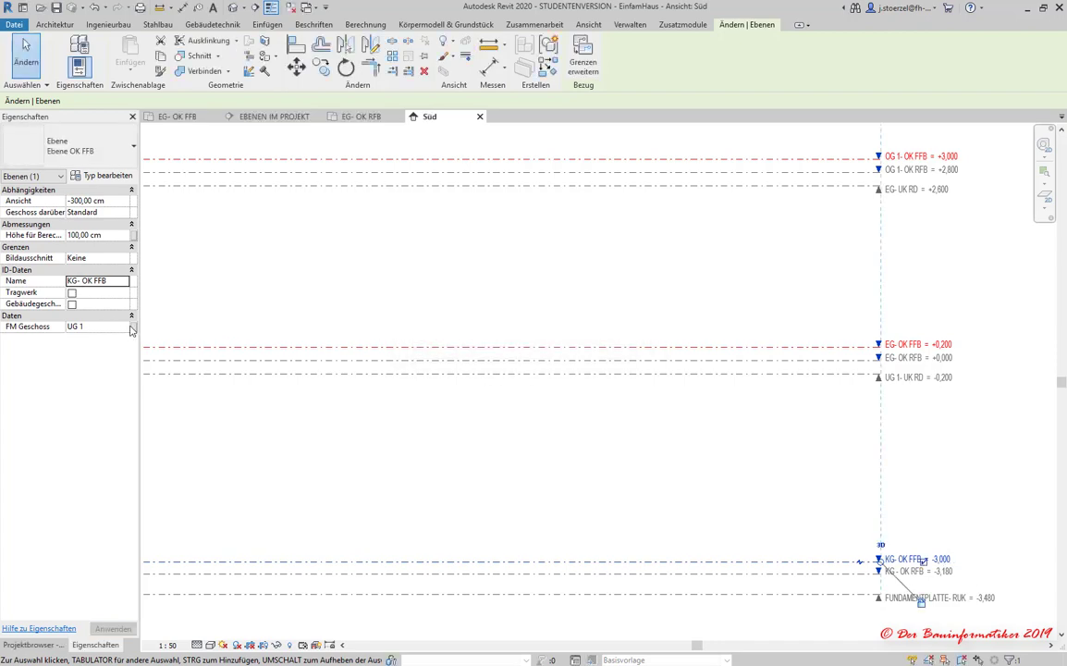
{"action": "left_click", "coordinate": [106, 326]}
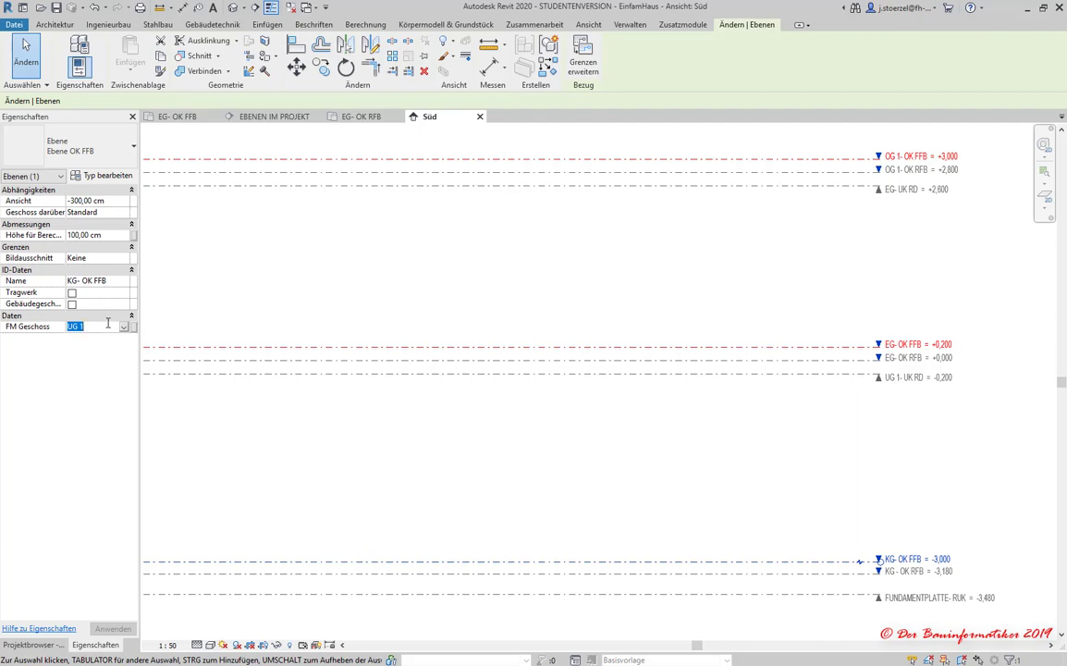
{"action": "type", "text": "KG"}
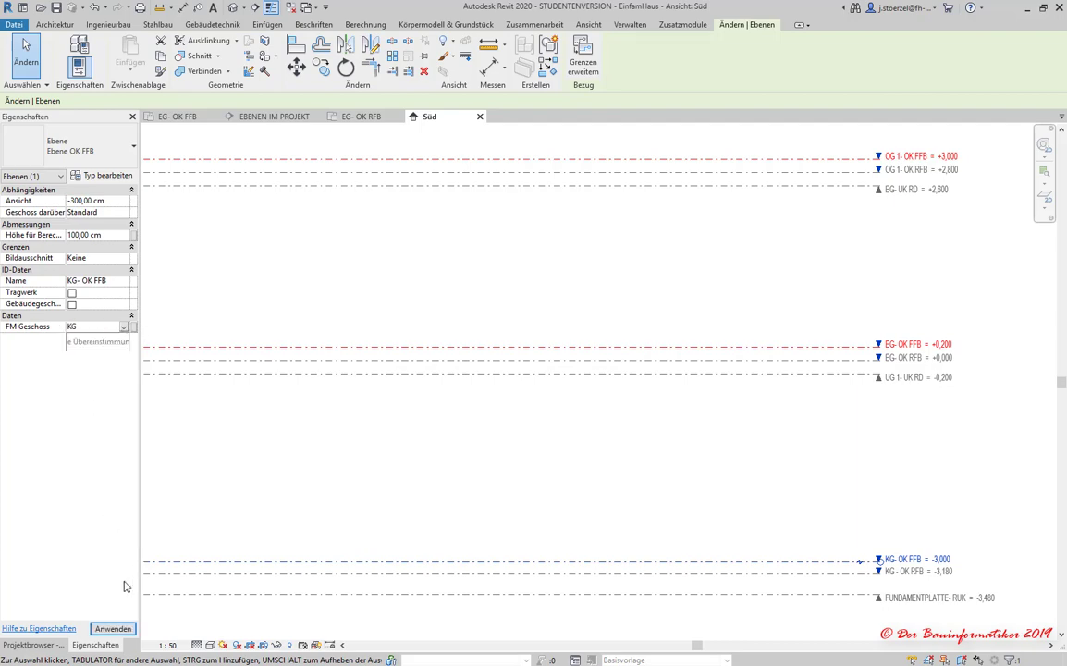
{"action": "left_click", "coordinate": [113, 629]}
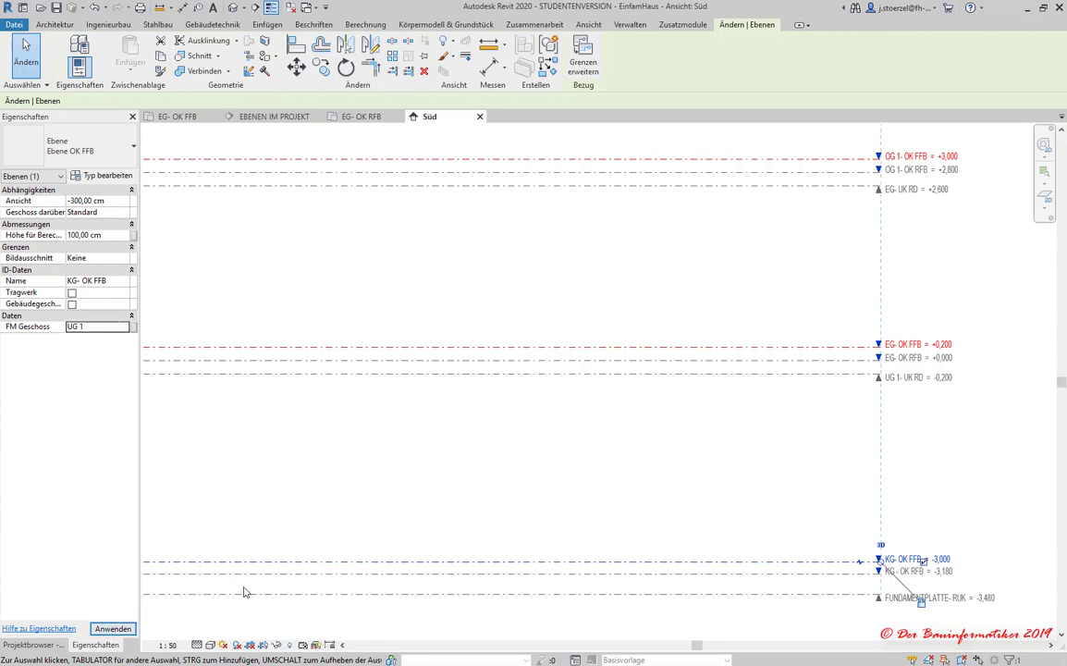
Rename the UG 1- UK RD level to KG - UK RD.
{"action": "left_click", "coordinate": [811, 374]}
{"action": "left_click", "coordinate": [82, 280]}
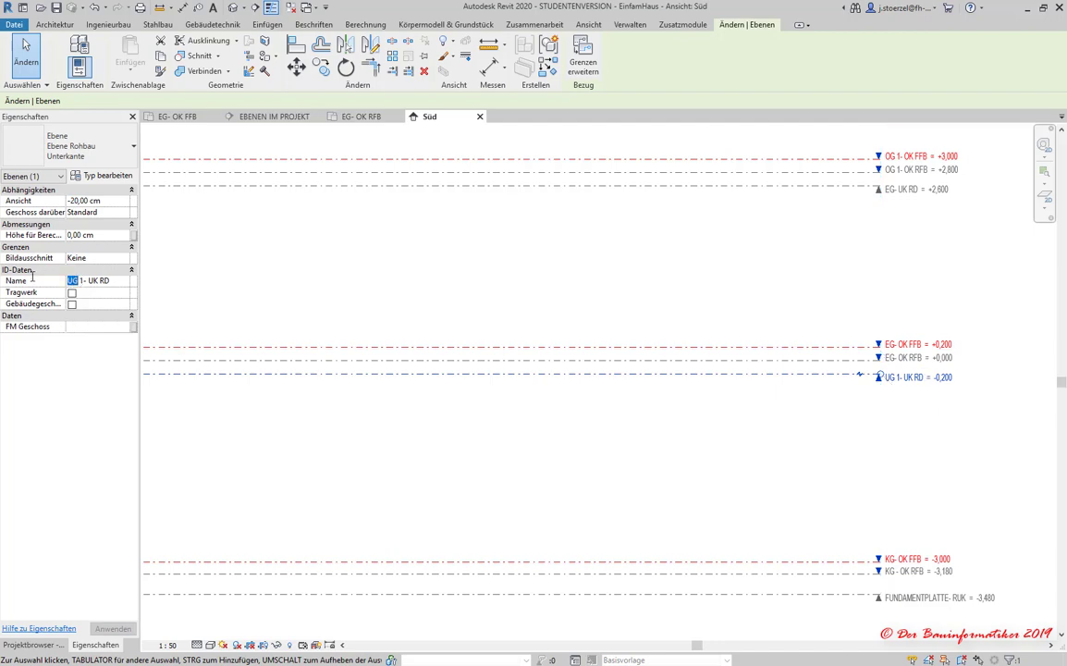
{"action": "type", "text": "KG"}
{"action": "key", "text": "Delete"}
{"action": "key", "text": "Delete"}
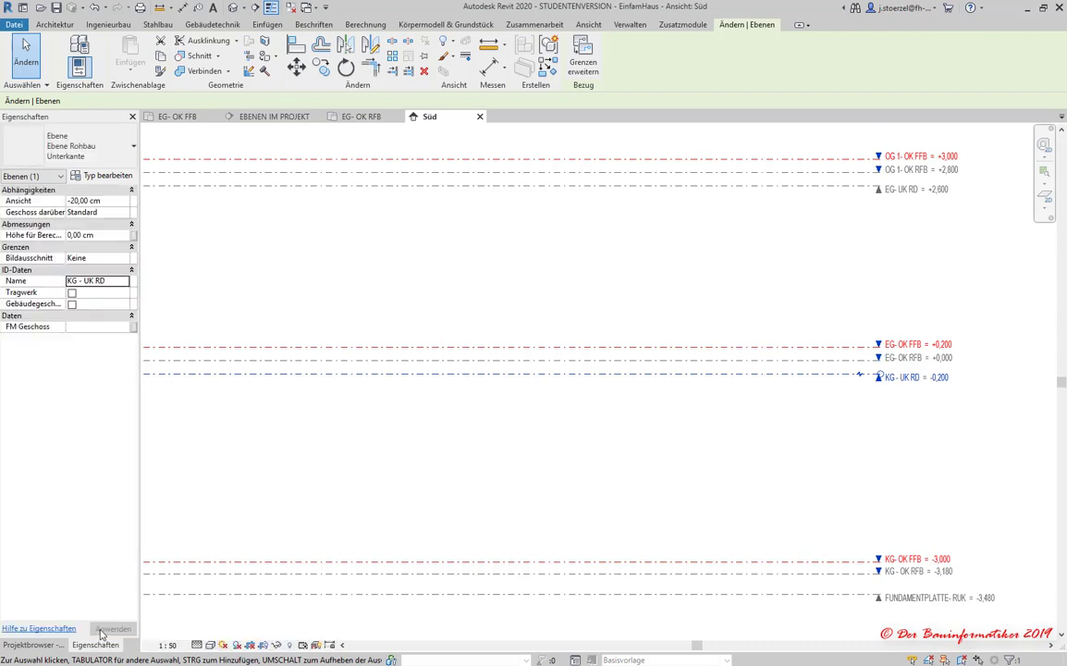
{"action": "middle_click_drag", "start_coordinate": [796, 249], "coordinate": [757, 400]}
Rename the OG 1- OK RFB level to OG - OK RFB.
{"action": "scroll", "coordinate": [803, 303], "scroll_direction": "up", "scroll_amount": 2}
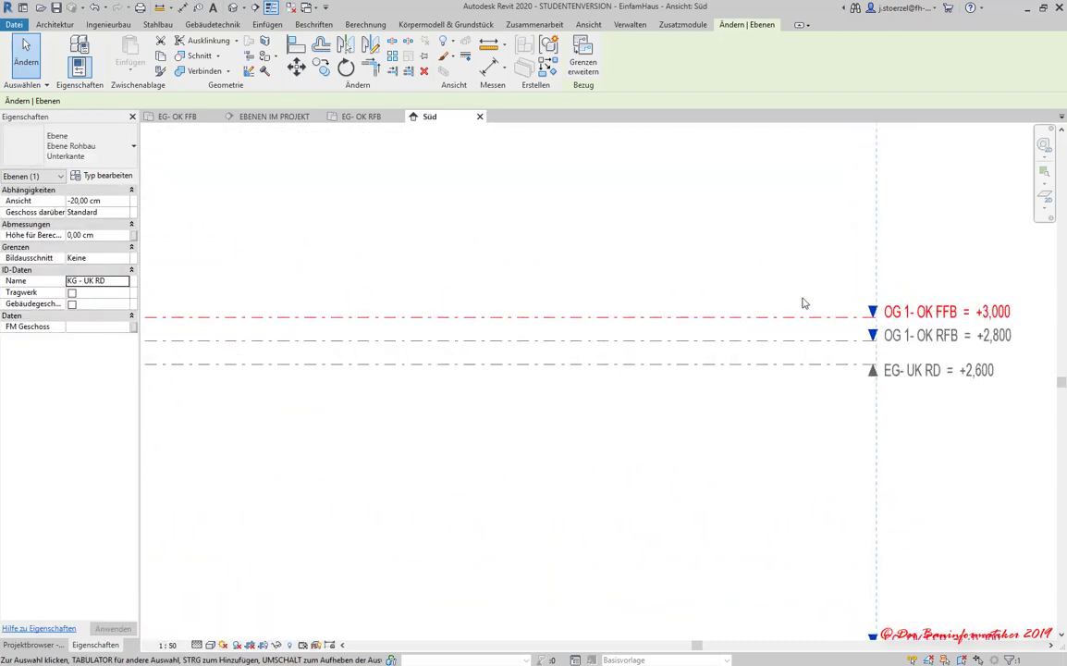
{"action": "left_click", "coordinate": [805, 340]}
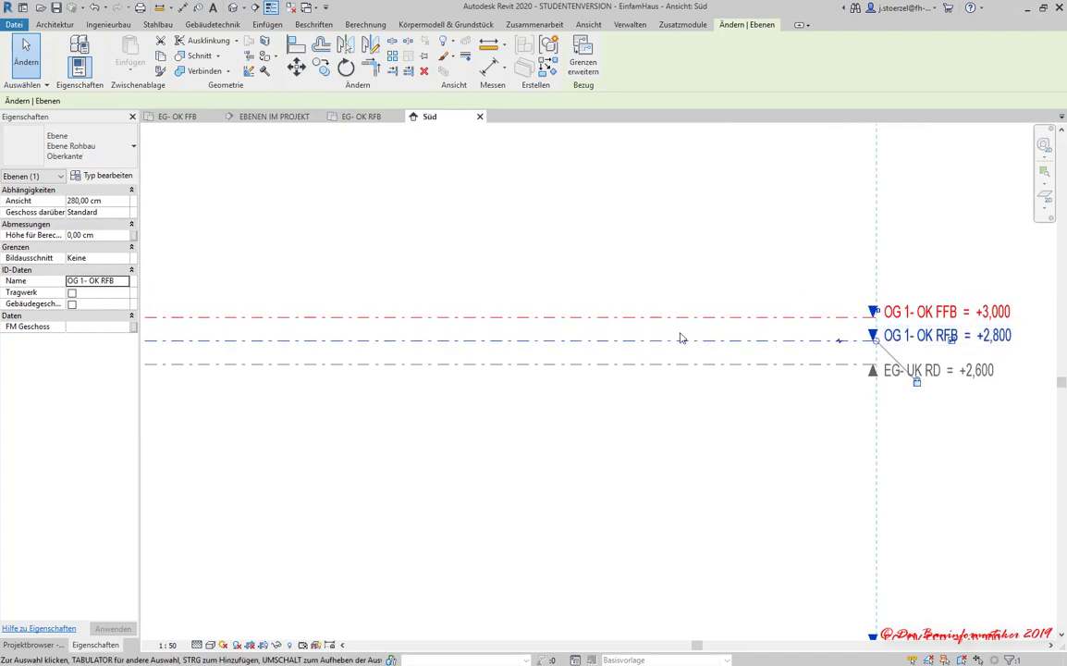
{"action": "left_click", "coordinate": [77, 281]}
{"action": "key", "text": "Delete"}
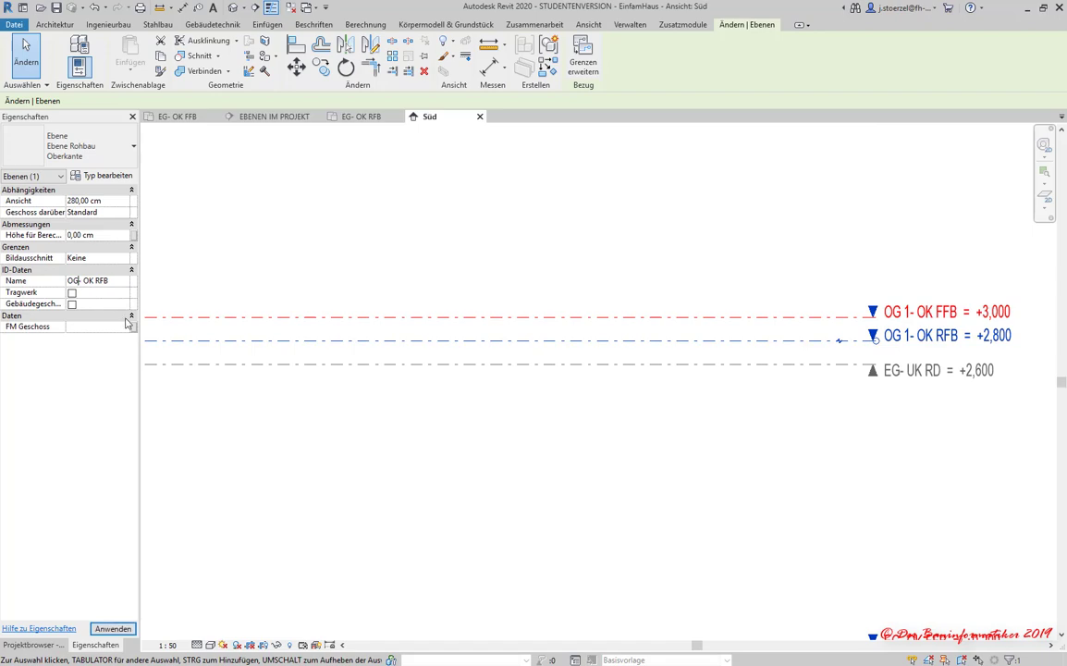
{"action": "left_click", "coordinate": [112, 630]}
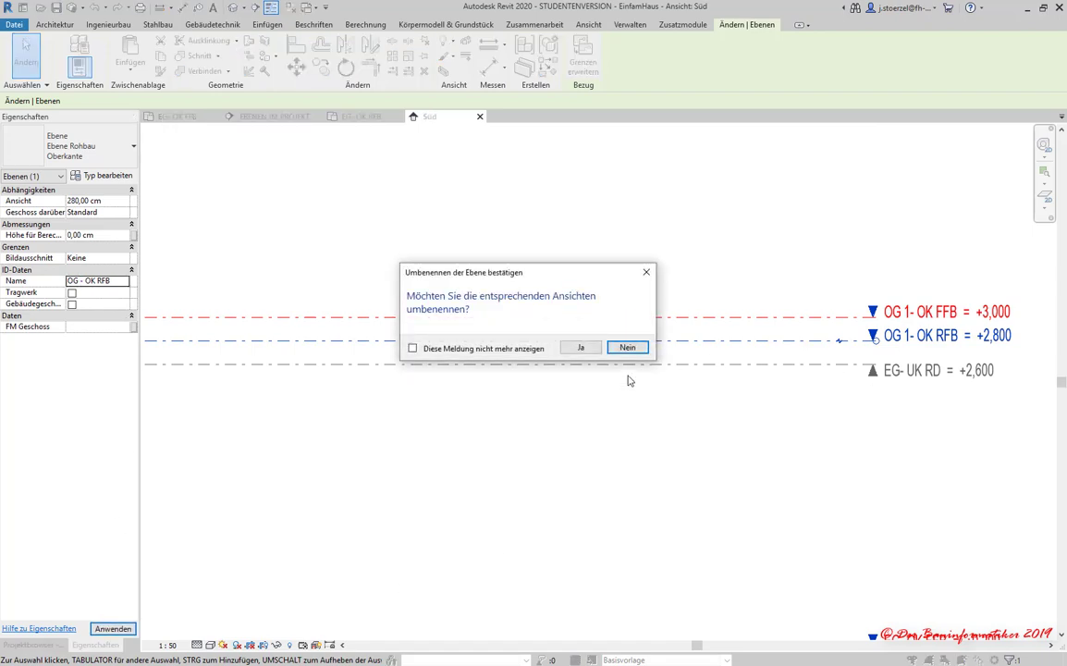
{"action": "left_click", "coordinate": [580, 348]}
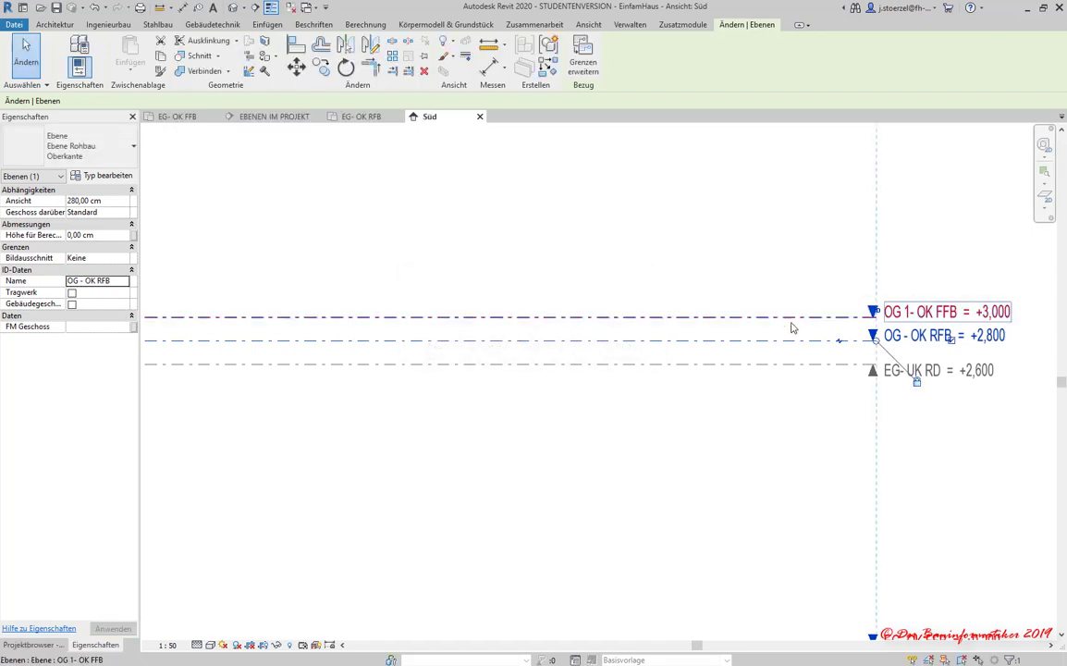
Rename OG 1- OK FFB to OG - OK FFB with its views, and set FM Geschoss to OG.
{"action": "left_click", "coordinate": [791, 320]}
{"action": "left_click", "coordinate": [78, 282]}
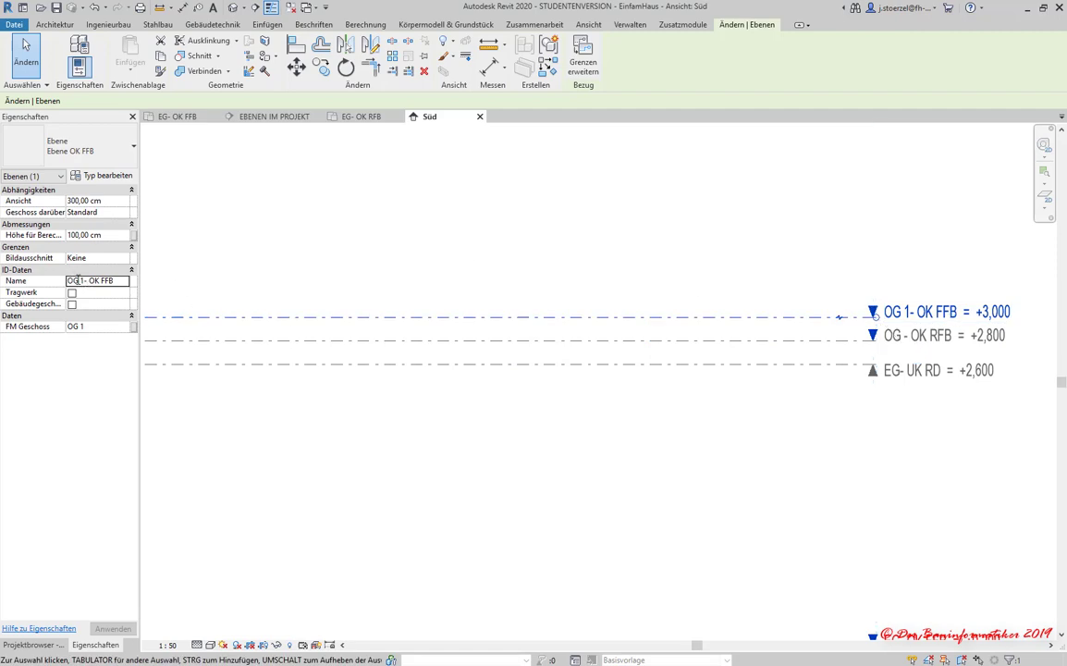
{"action": "key", "text": "Delete"}
{"action": "key", "text": "Delete"}
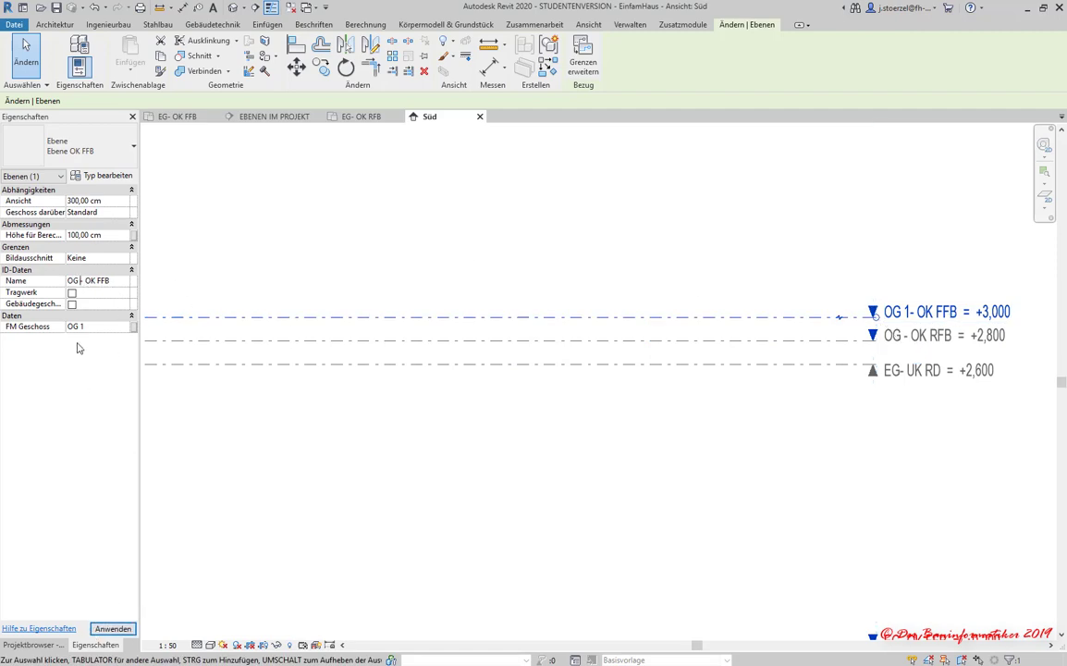
{"action": "left_click", "coordinate": [79, 327]}
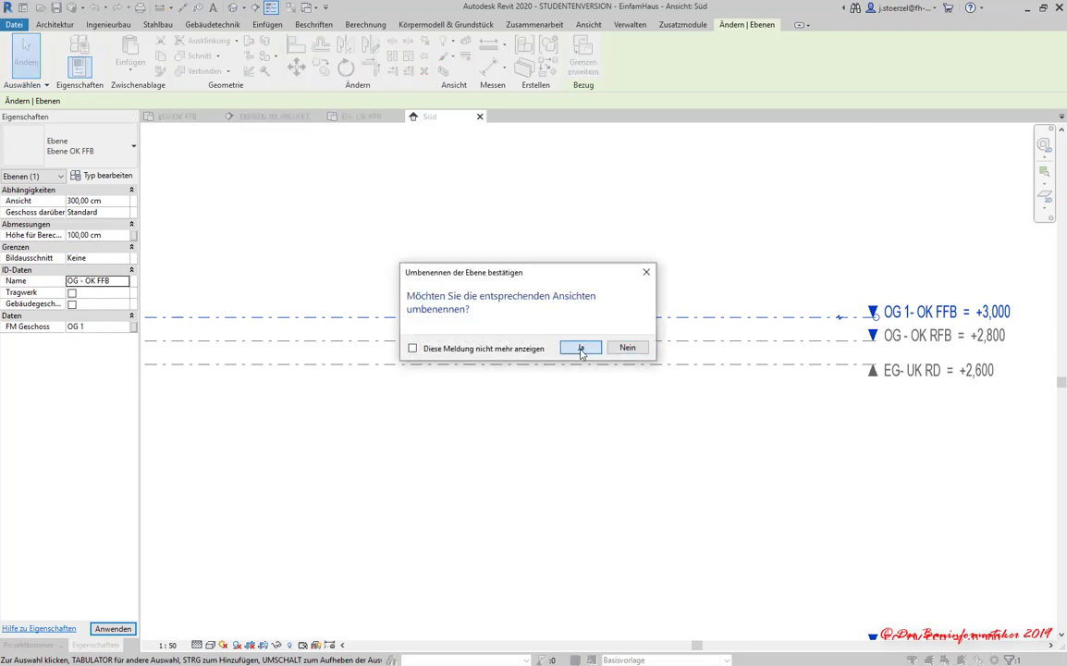
{"action": "left_click", "coordinate": [580, 347]}
{"action": "left_click", "coordinate": [79, 327]}
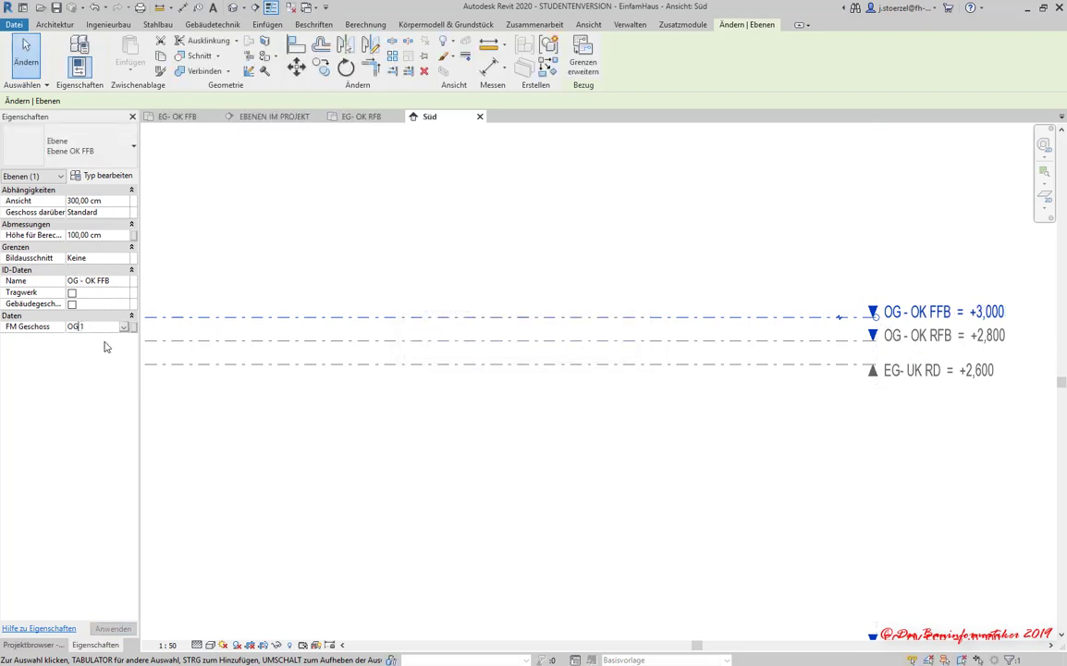
{"action": "key", "text": "BackSpace"}
{"action": "key", "text": "BackSpace"}
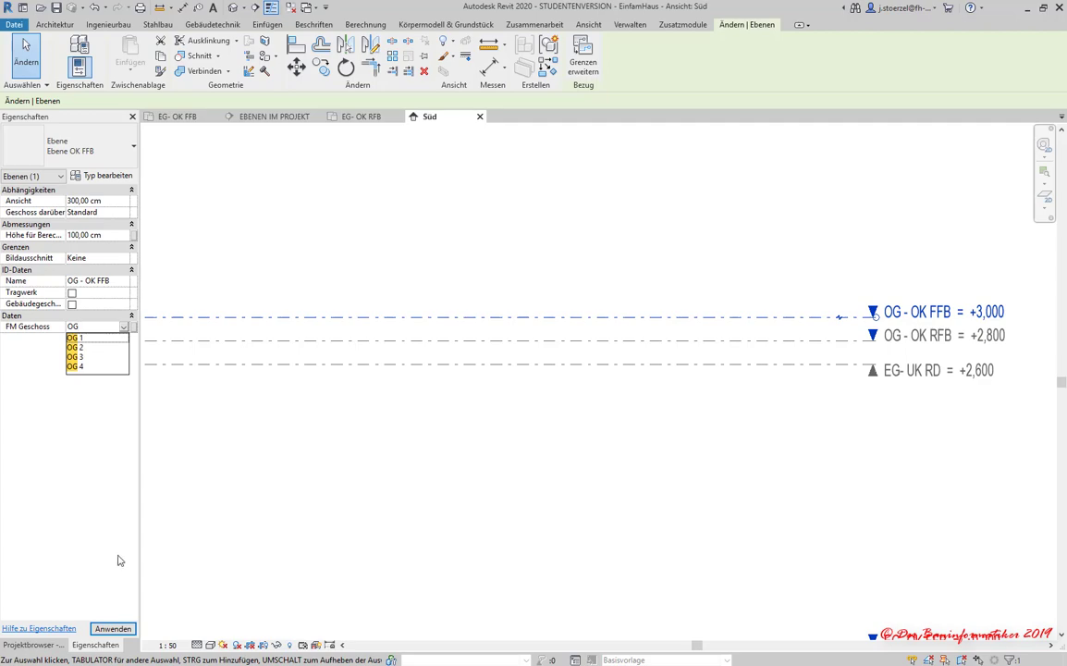
{"action": "left_click", "coordinate": [83, 569]}
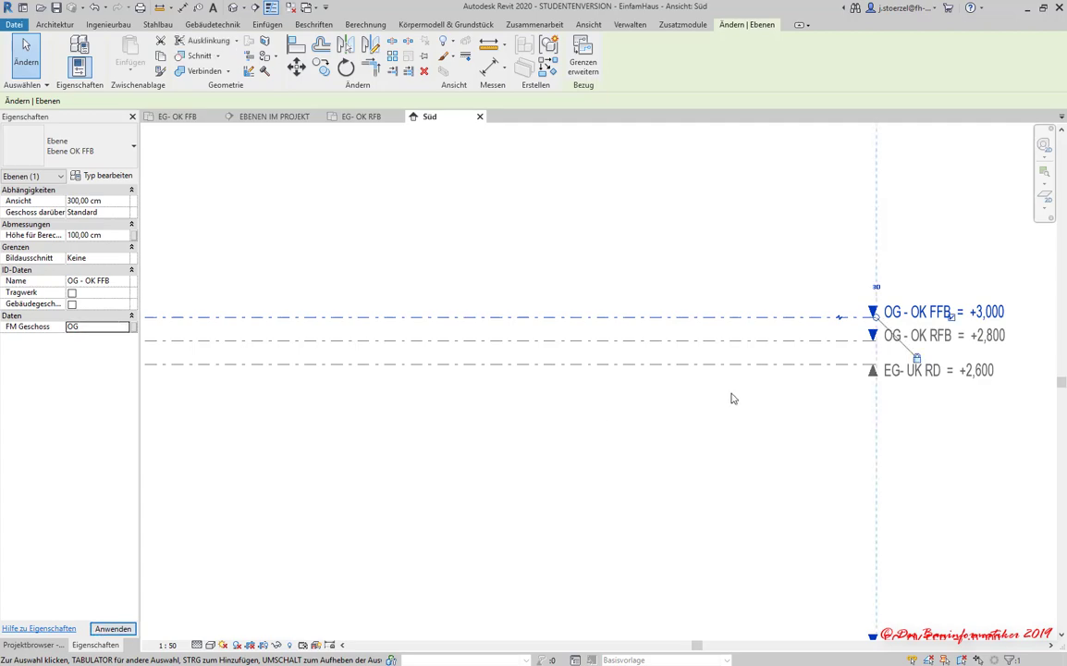
Rename the OG 1- UK RD level to OG - UK RD.
{"action": "scroll", "coordinate": [804, 301], "scroll_direction": "down", "scroll_amount": 3}
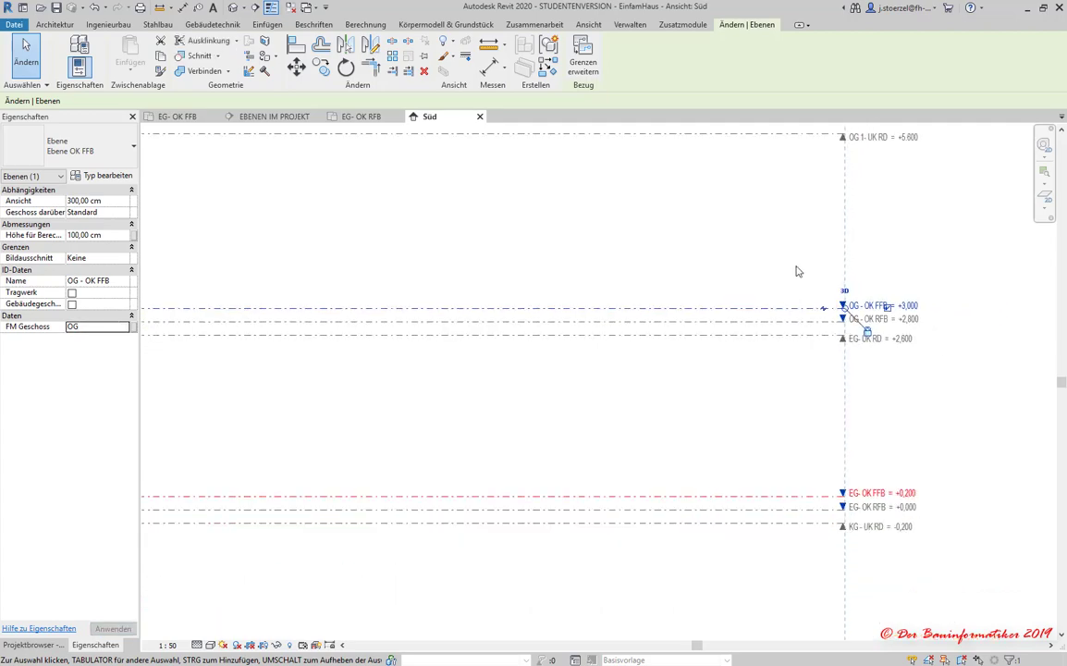
{"action": "middle_click_drag", "start_coordinate": [799, 269], "coordinate": [776, 334]}
{"action": "scroll", "coordinate": [766, 289], "scroll_direction": "up", "scroll_amount": 2}
{"action": "scroll", "coordinate": [766, 290], "scroll_direction": "up", "scroll_amount": 2}
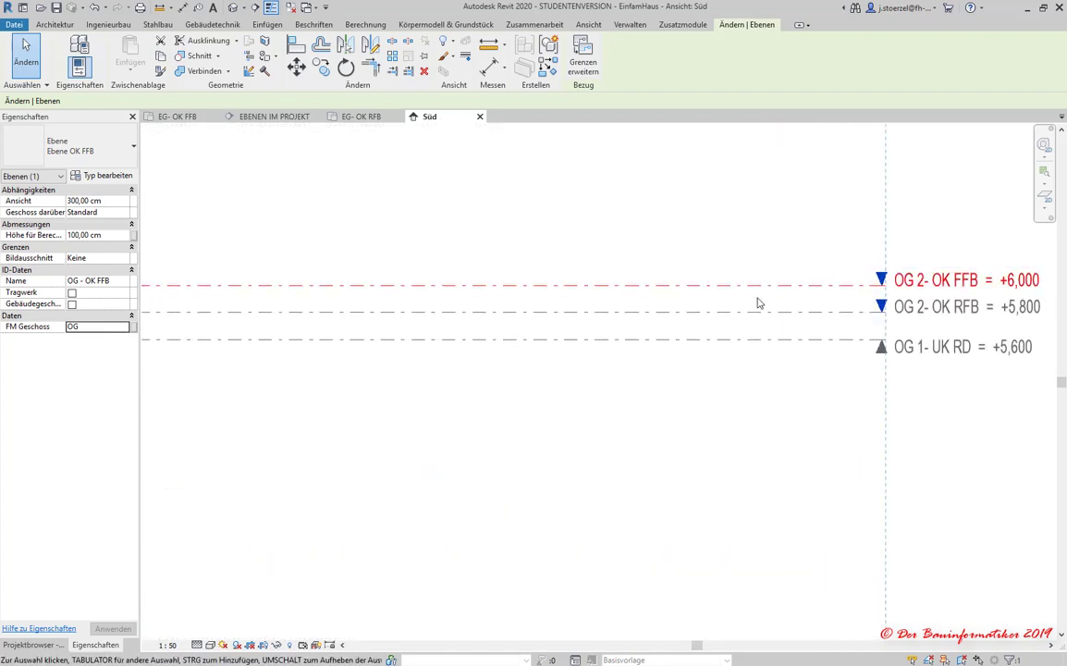
{"action": "left_click", "coordinate": [745, 339]}
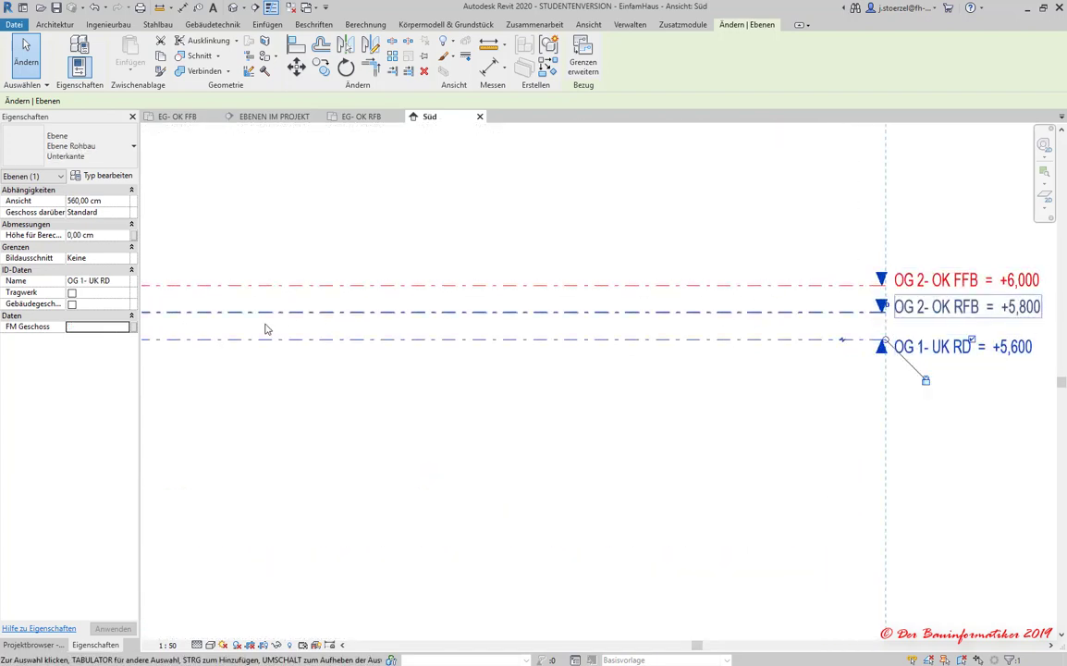
{"action": "left_click", "coordinate": [80, 280]}
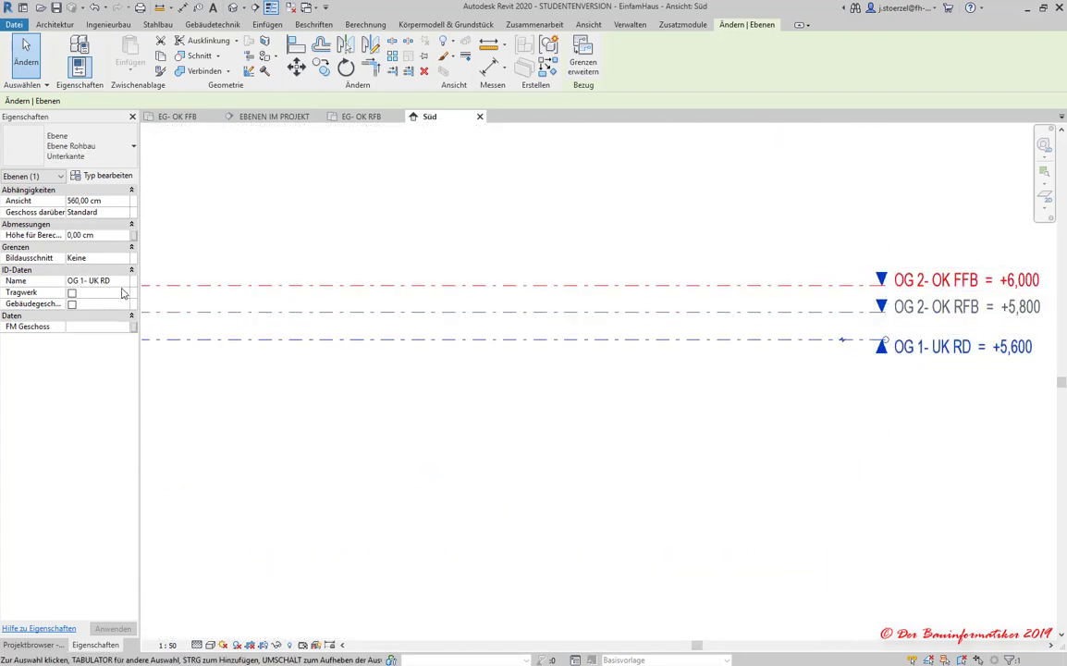
{"action": "key", "text": "BackSpace"}
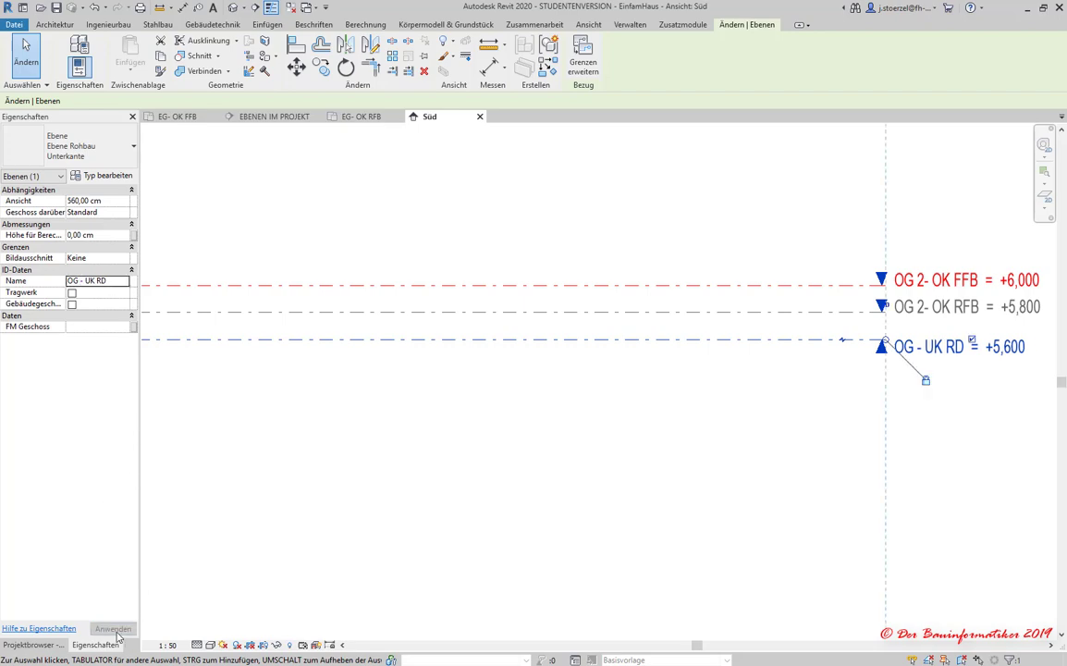
{"action": "scroll", "coordinate": [712, 459], "scroll_direction": "down", "scroll_amount": 2}
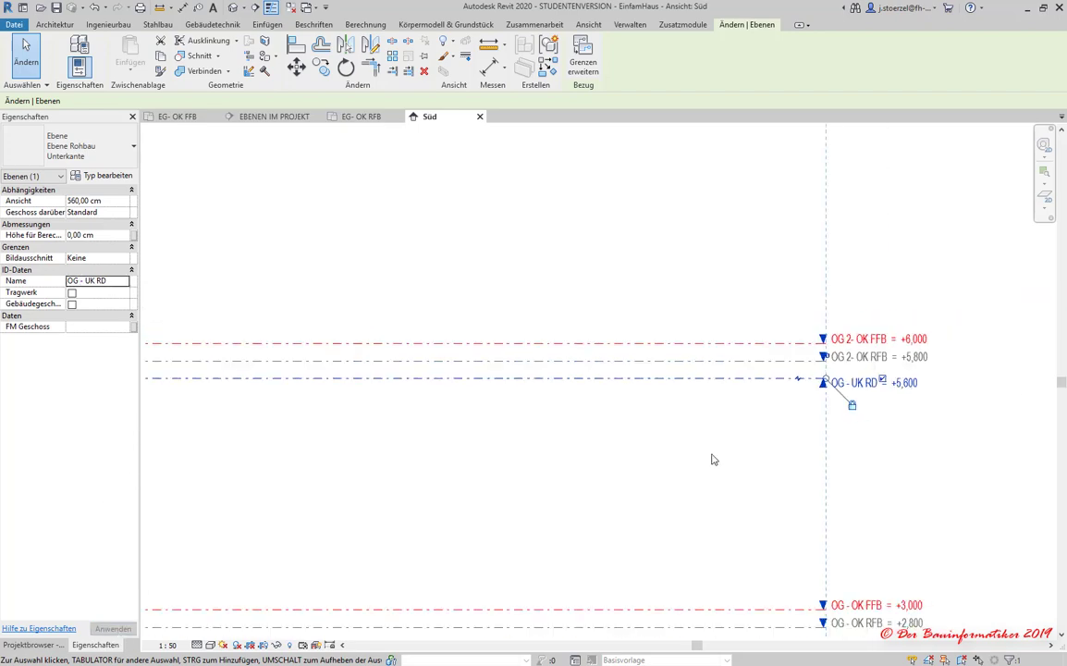
{"action": "scroll", "coordinate": [787, 367], "scroll_direction": "up", "scroll_amount": 1}
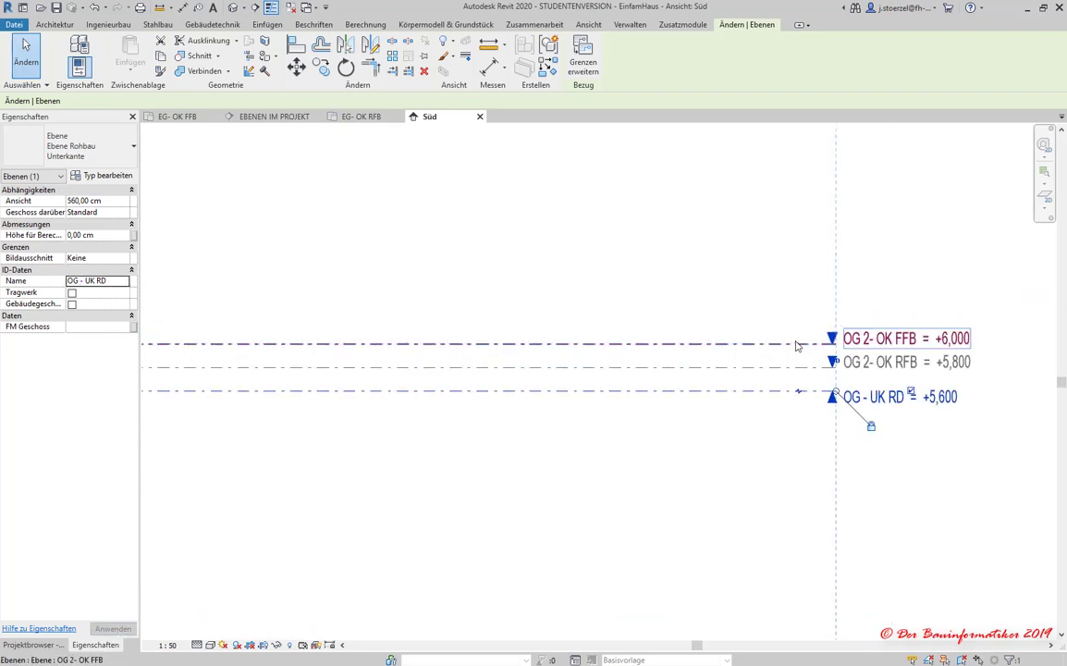
Rename OG 2- OK RFB to DG - OK RFB, renaming its matching views too.
{"action": "left_click", "coordinate": [752, 363]}
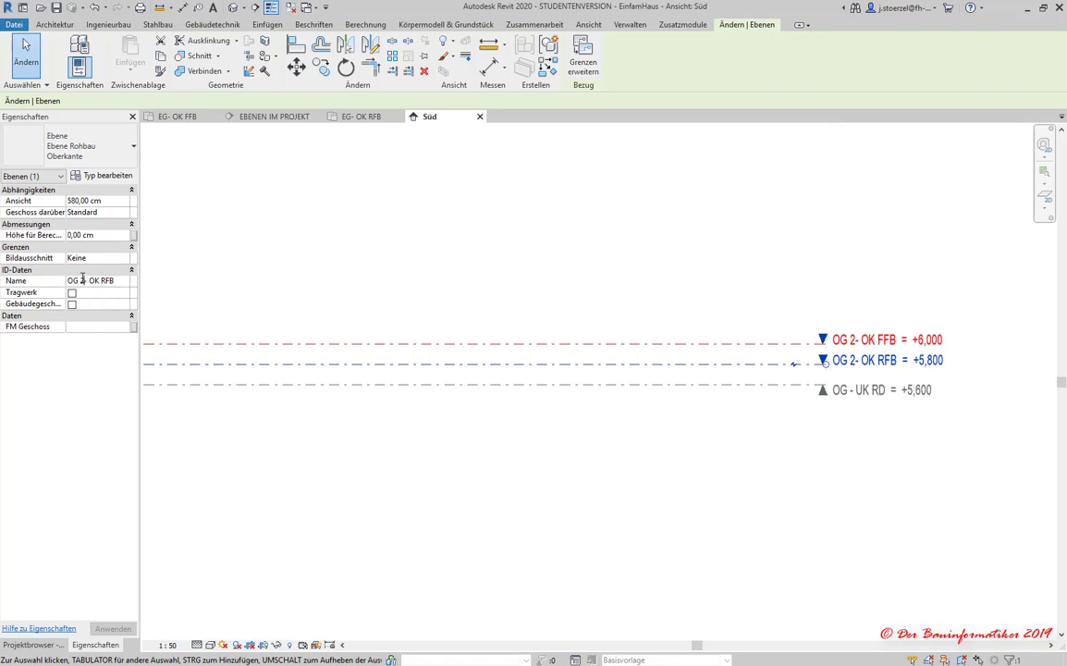
{"action": "left_click_drag", "start_coordinate": [84, 280], "coordinate": [29, 271]}
{"action": "type", "text": "DG"}
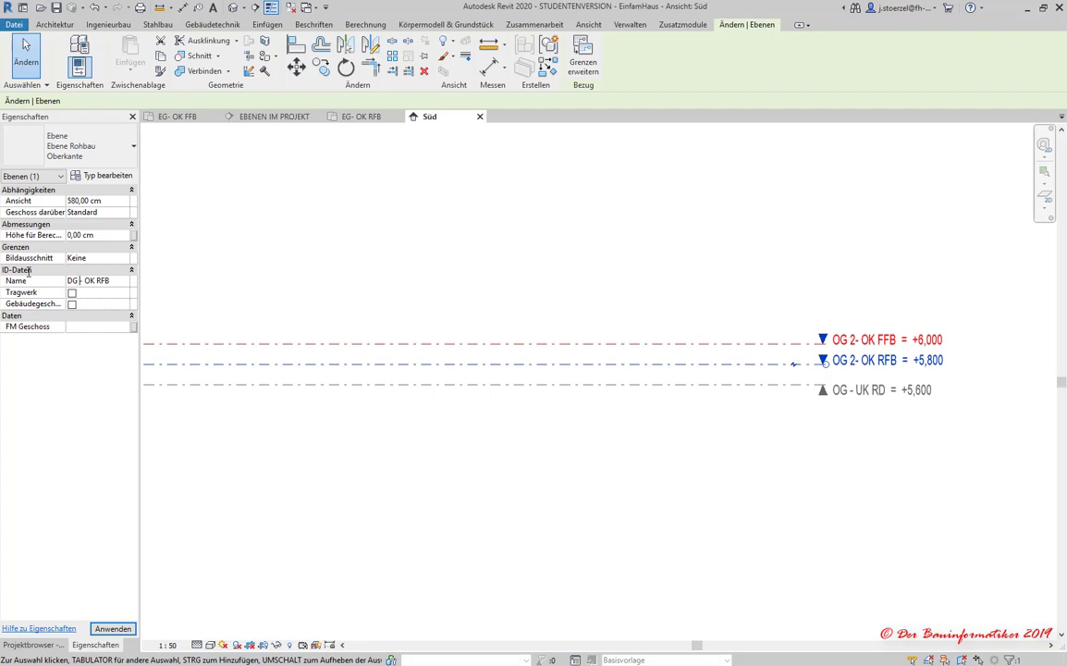
{"action": "key", "text": "Return"}
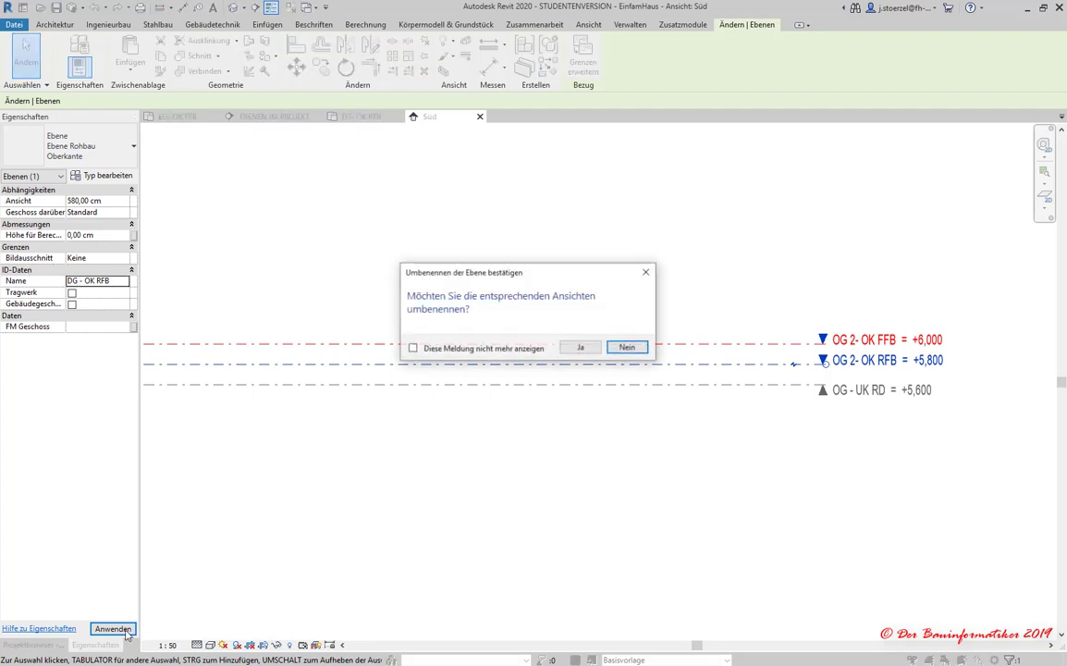
{"action": "left_click", "coordinate": [594, 350]}
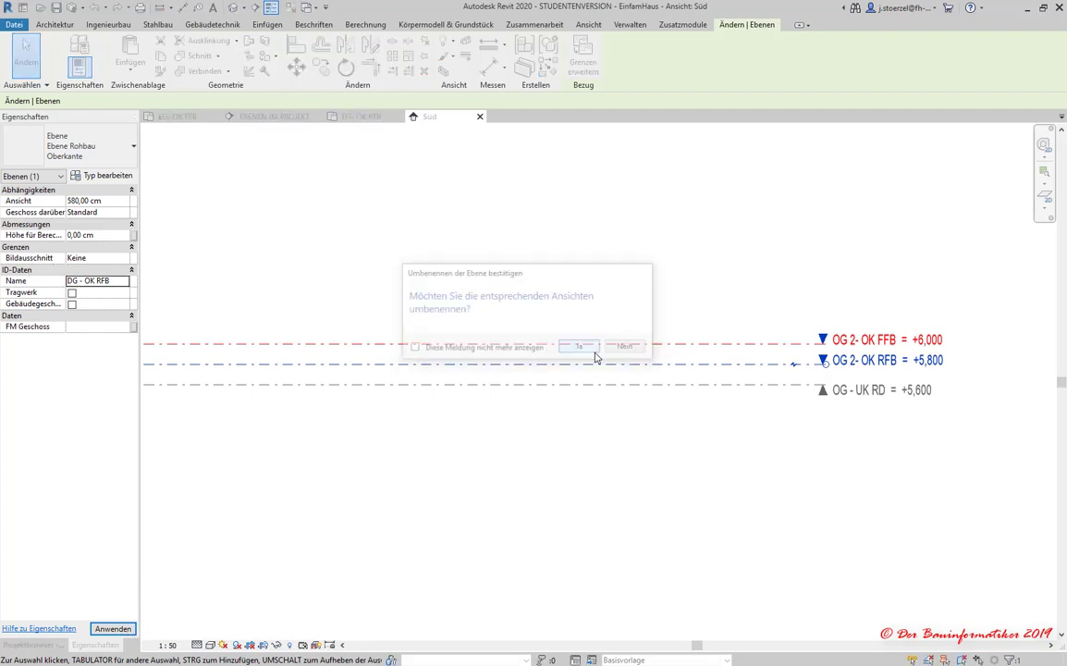
Rename OG 2- OK FFB to DG - OK FFB with its views, and set FM Geschoss to DG.
{"action": "left_click", "coordinate": [708, 344]}
{"action": "left_click_drag", "start_coordinate": [84, 280], "coordinate": [44, 275]}
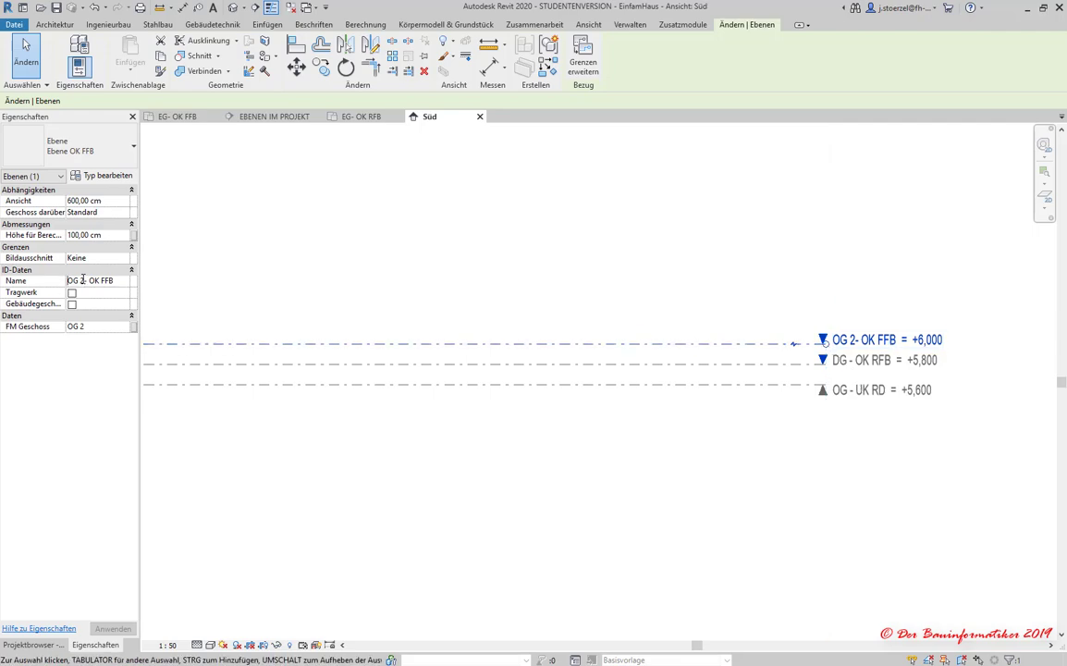
{"action": "type", "text": "DG"}
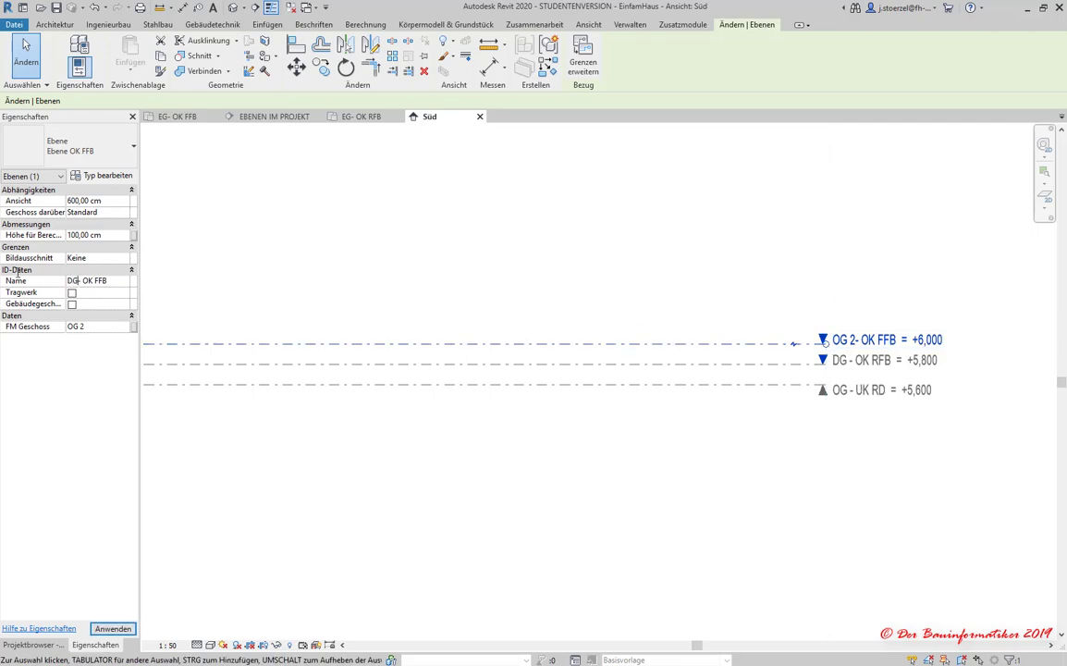
{"action": "key", "text": "Return"}
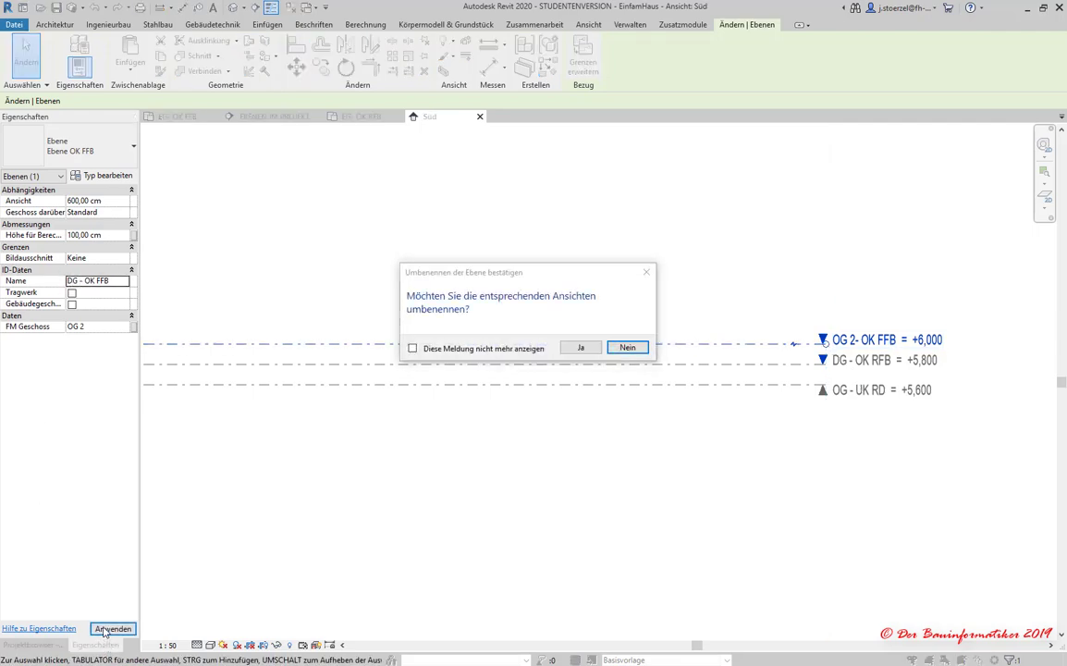
{"action": "left_click", "coordinate": [580, 348]}
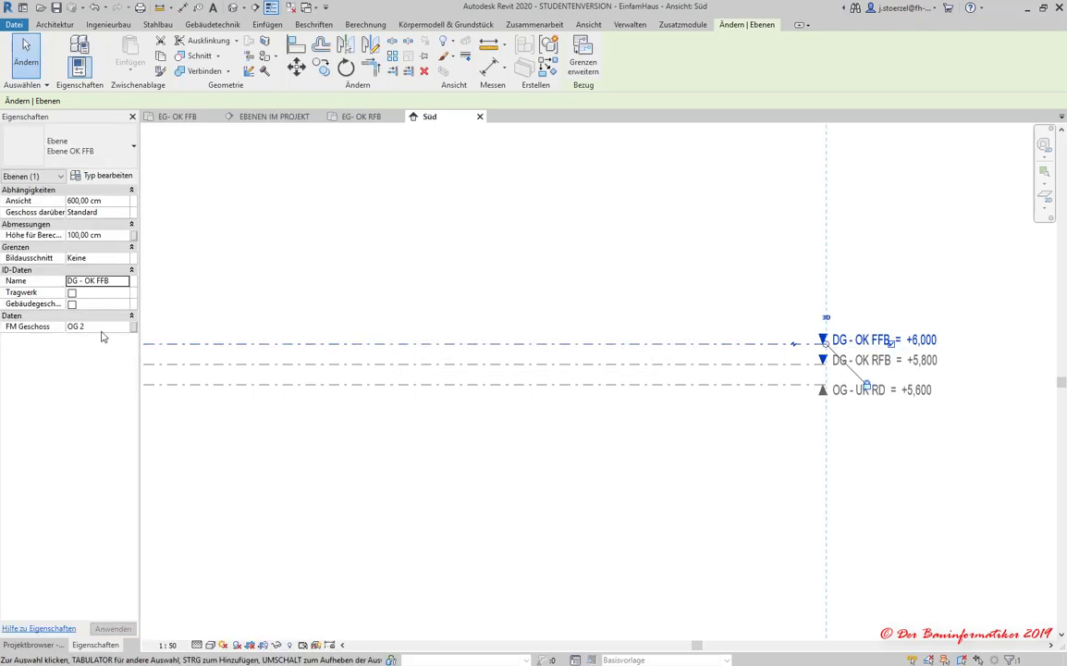
{"action": "left_click", "coordinate": [116, 328]}
{"action": "left_click", "coordinate": [122, 328]}
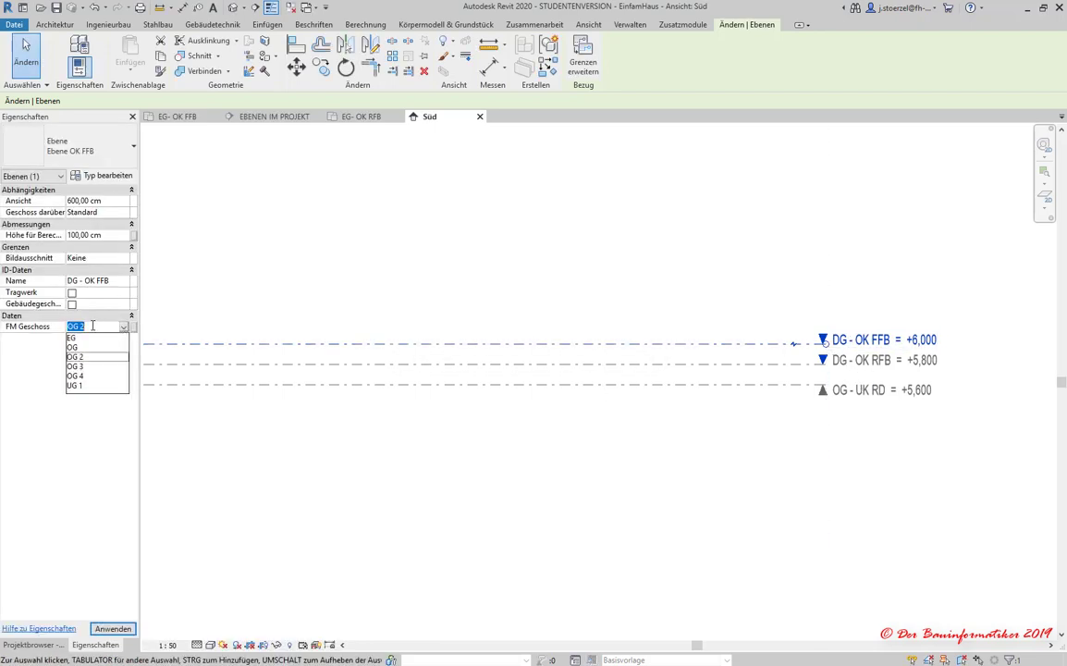
{"action": "left_click", "coordinate": [93, 326]}
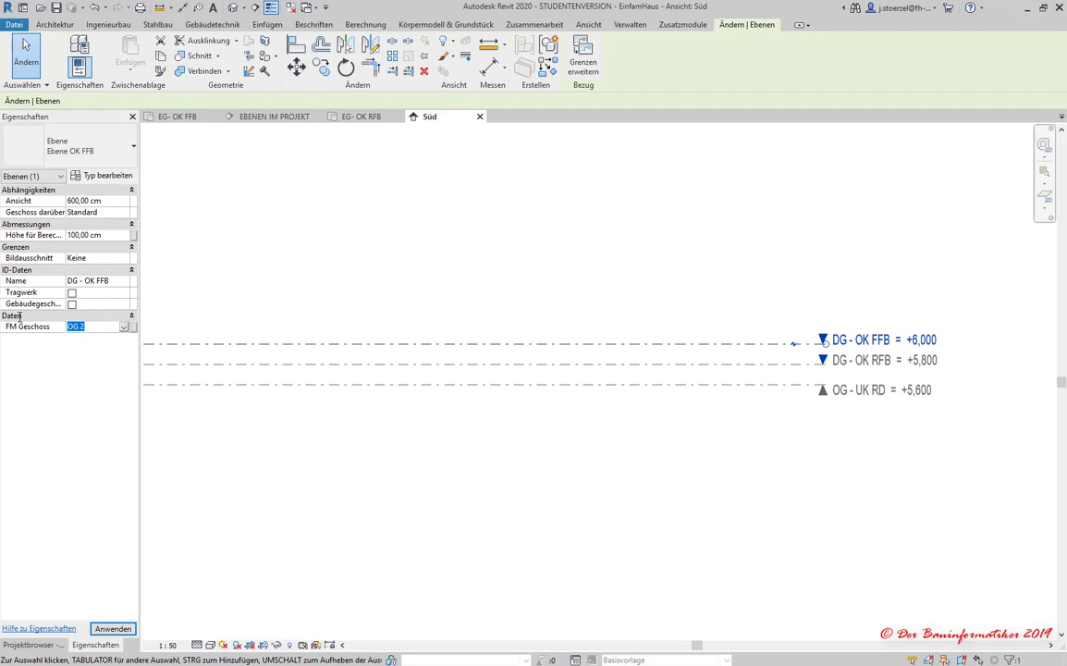
{"action": "type", "text": "DG"}
{"action": "mouse_move", "coordinate": [658, 412]}
{"action": "middle_mouse_down"}
{"action": "mouse_move", "coordinate": [618, 465]}
{"action": "mouse_move", "coordinate": [636, 377]}
{"action": "middle_mouse_up"}
Rename the OG 2- UK RD level at +8,600 to DG - UK RD.
{"action": "scroll", "coordinate": [637, 376], "scroll_direction": "up", "scroll_amount": 1}
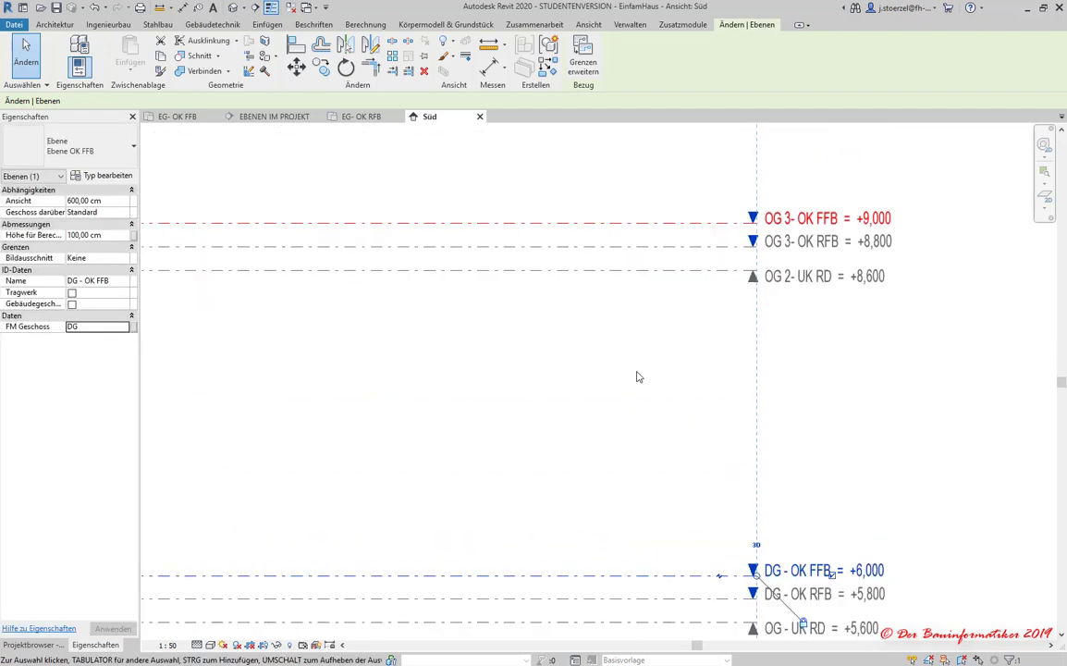
{"action": "left_click", "coordinate": [665, 276]}
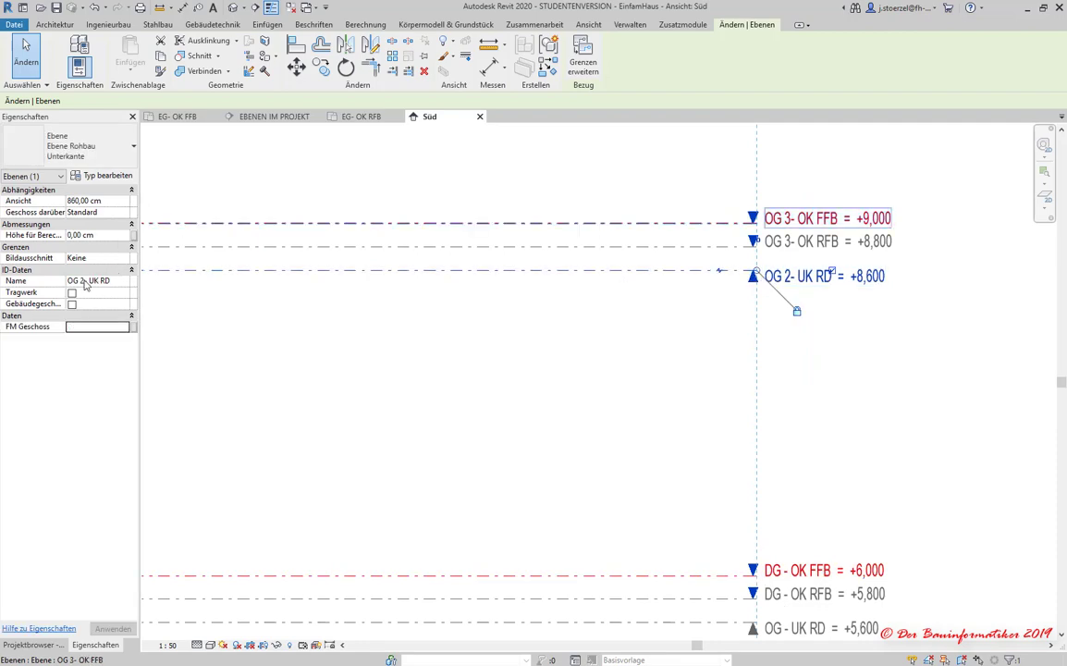
{"action": "left_click_drag", "start_coordinate": [85, 282], "coordinate": [2, 271]}
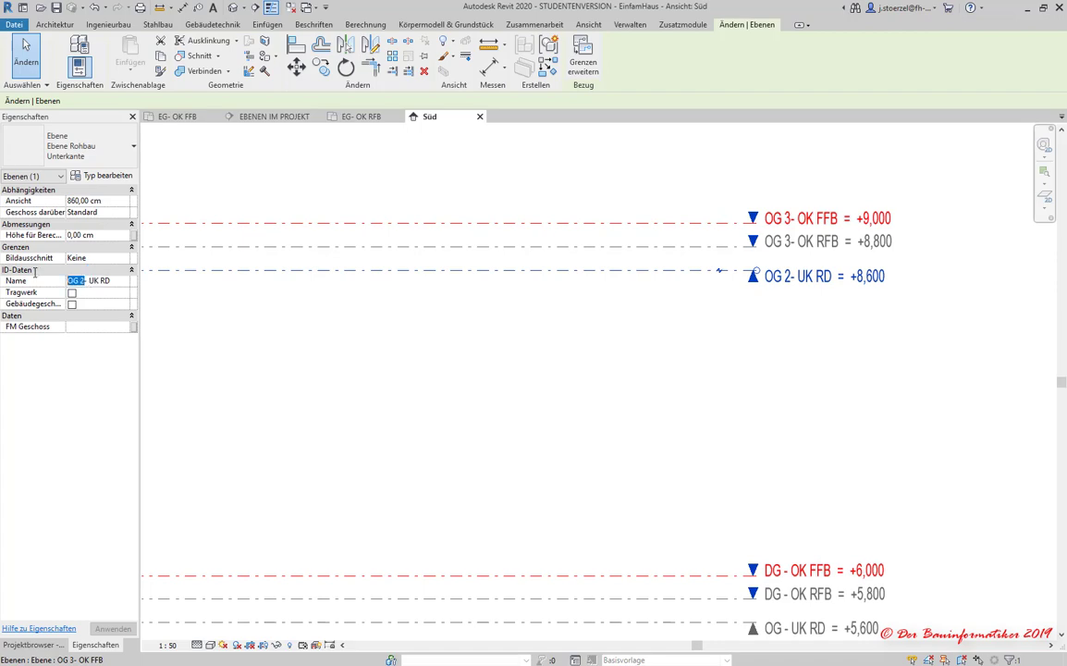
{"action": "type", "text": "DG"}
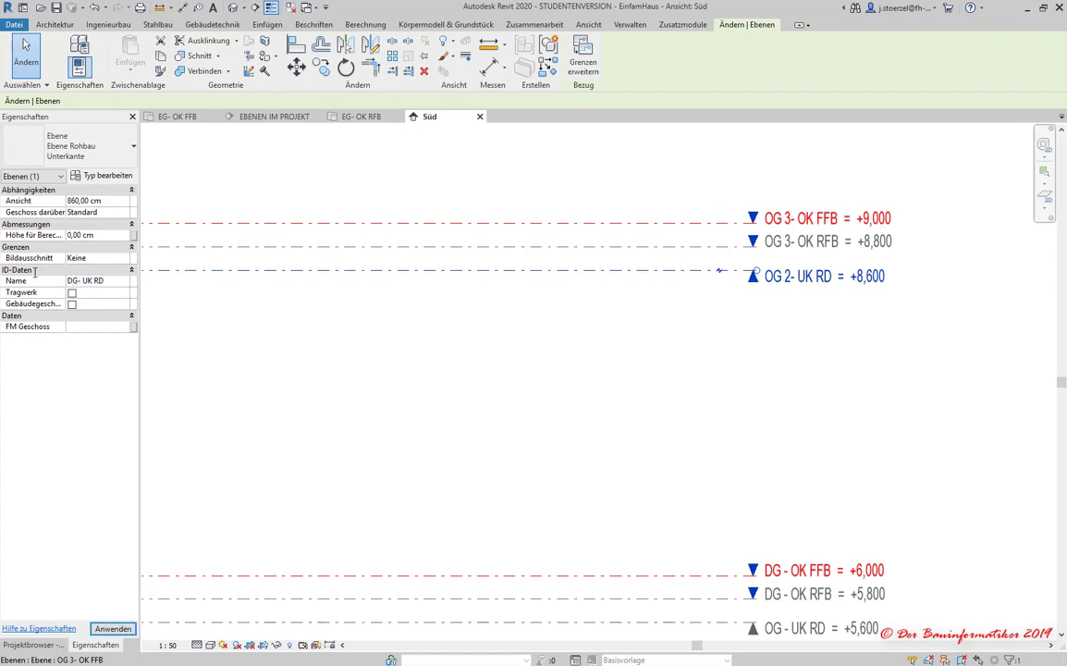
{"action": "left_click", "coordinate": [113, 628]}
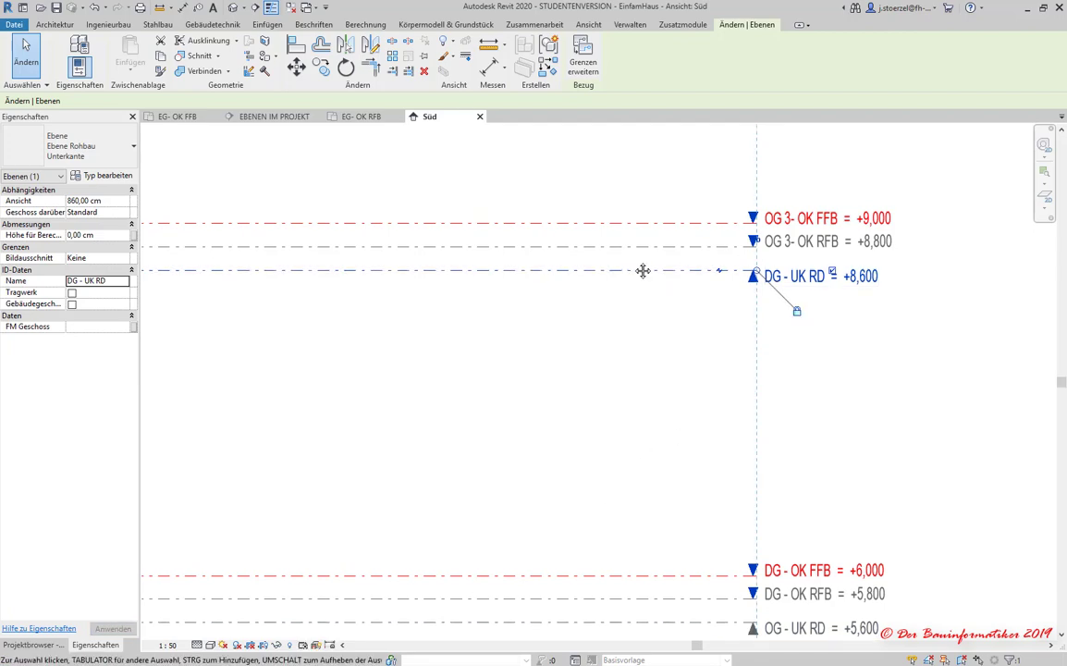
Pan and zoom the Süd elevation to inspect the OG 3 and OG 4 levels above.
{"action": "middle_click_drag", "start_coordinate": [642, 271], "coordinate": [560, 443]}
{"action": "scroll", "coordinate": [526, 386], "scroll_direction": "down", "scroll_amount": 2}
{"action": "middle_click_drag", "start_coordinate": [485, 381], "coordinate": [481, 415]}
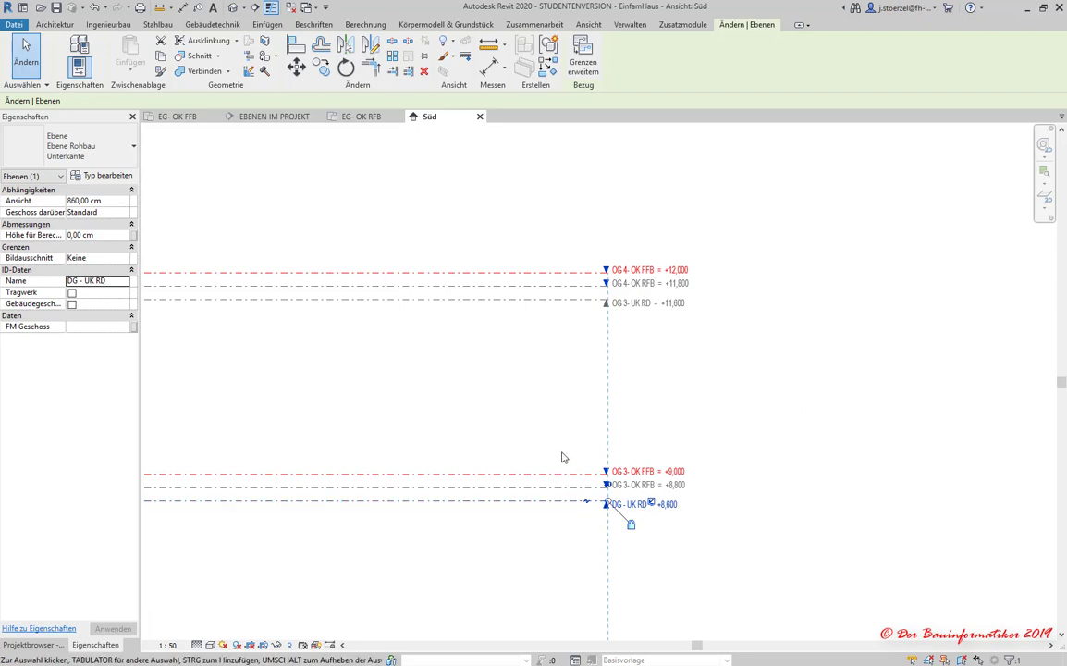
{"action": "scroll", "coordinate": [561, 457], "scroll_direction": "up", "scroll_amount": 2}
{"action": "scroll", "coordinate": [626, 463], "scroll_direction": "down", "scroll_amount": 1}
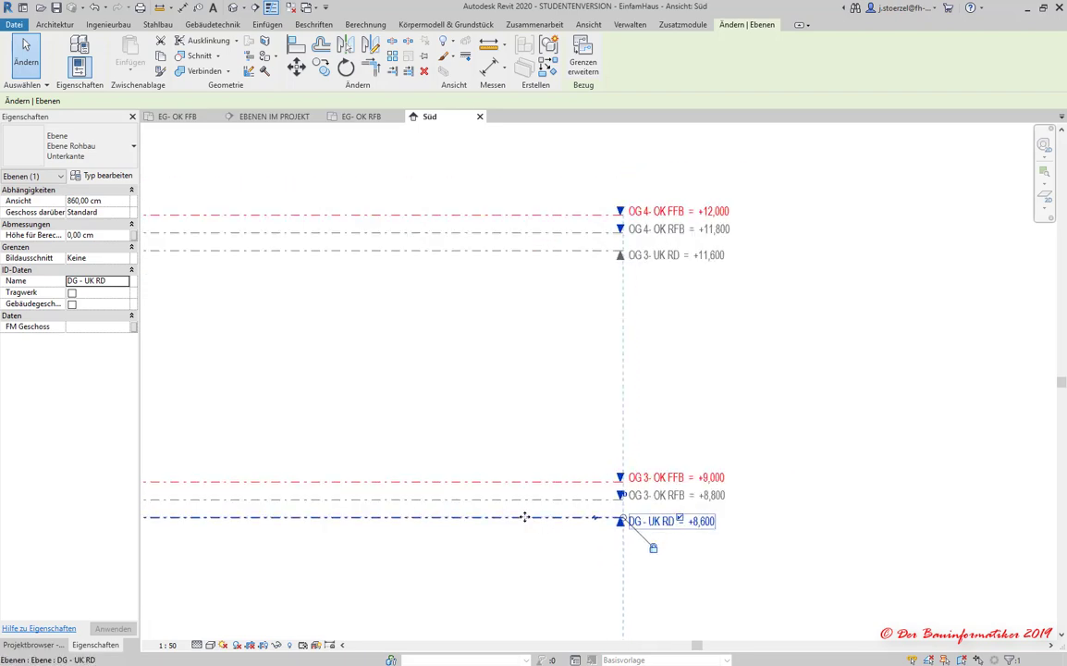
{"action": "scroll", "coordinate": [528, 514], "scroll_direction": "down", "scroll_amount": 2}
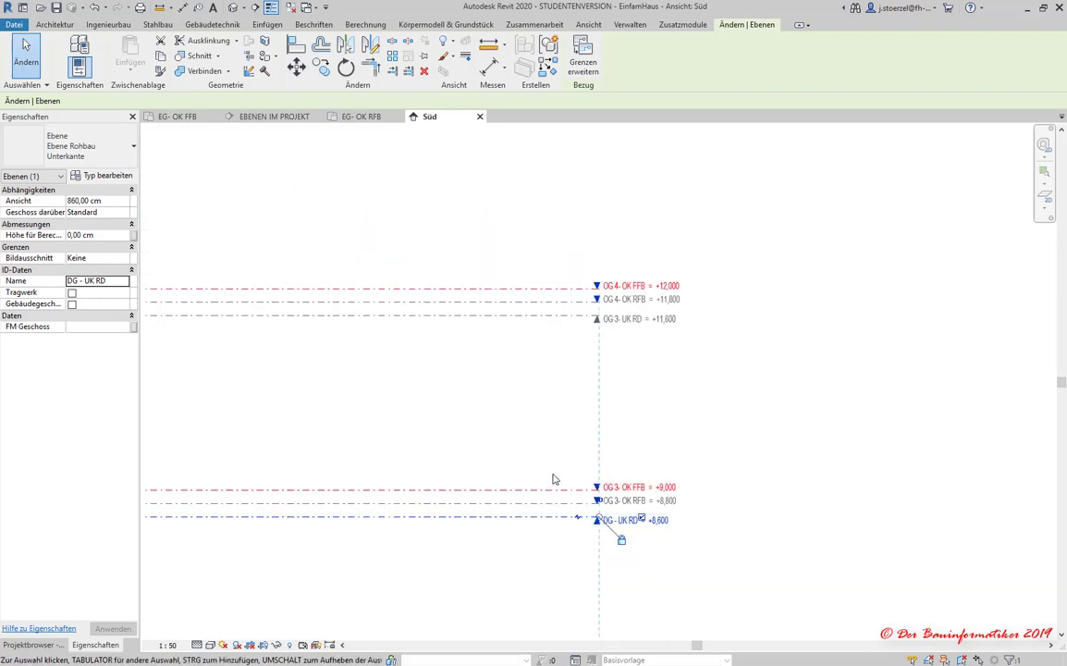
{"action": "scroll", "coordinate": [553, 478], "scroll_direction": "down", "scroll_amount": 2}
{"action": "scroll", "coordinate": [555, 613], "scroll_direction": "up", "scroll_amount": 3}
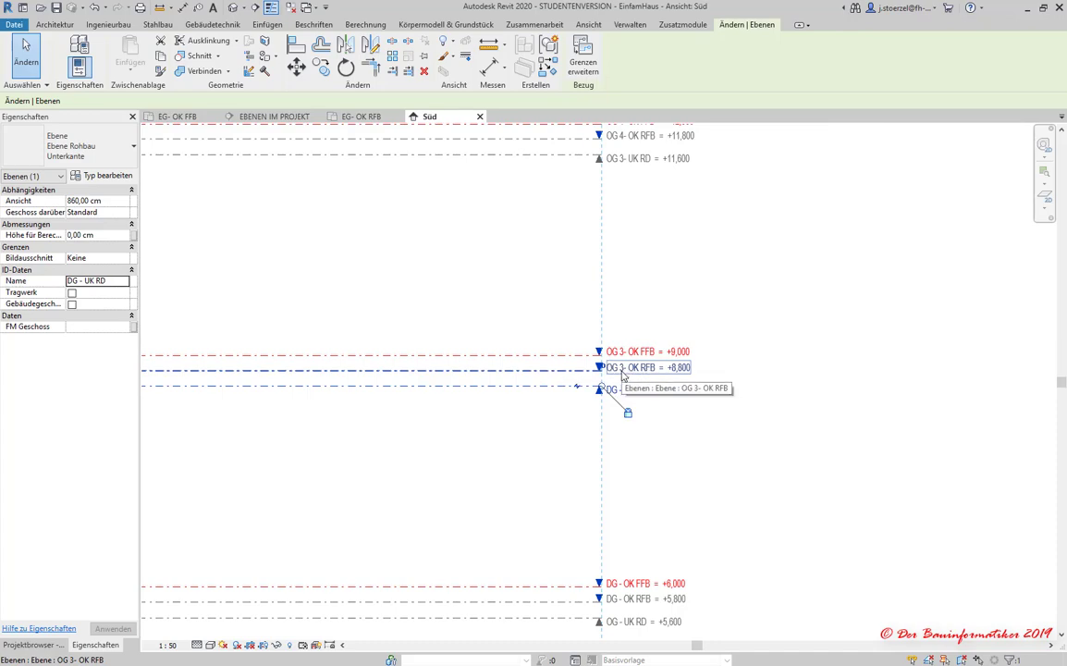
{"action": "scroll", "coordinate": [603, 522], "scroll_direction": "down", "scroll_amount": 2}
{"action": "scroll", "coordinate": [600, 583], "scroll_direction": "down", "scroll_amount": 1}
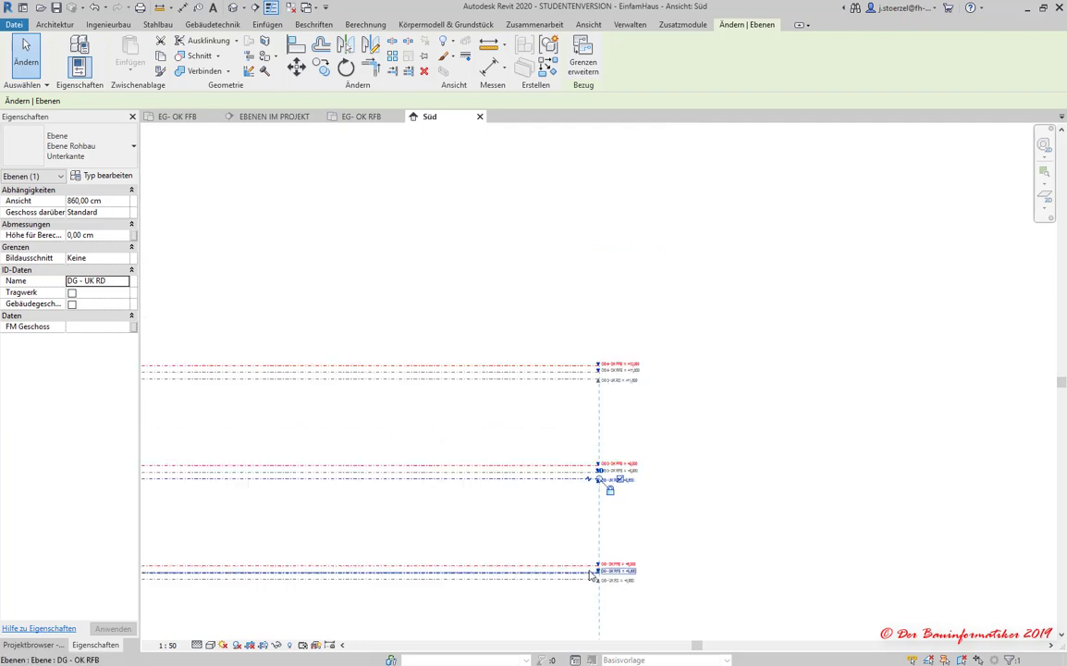
{"action": "scroll", "coordinate": [603, 597], "scroll_direction": "down", "scroll_amount": 1}
{"action": "scroll", "coordinate": [611, 458], "scroll_direction": "down", "scroll_amount": 1}
{"action": "scroll", "coordinate": [602, 551], "scroll_direction": "down", "scroll_amount": 1}
{"action": "scroll", "coordinate": [602, 551], "scroll_direction": "up", "scroll_amount": 1}
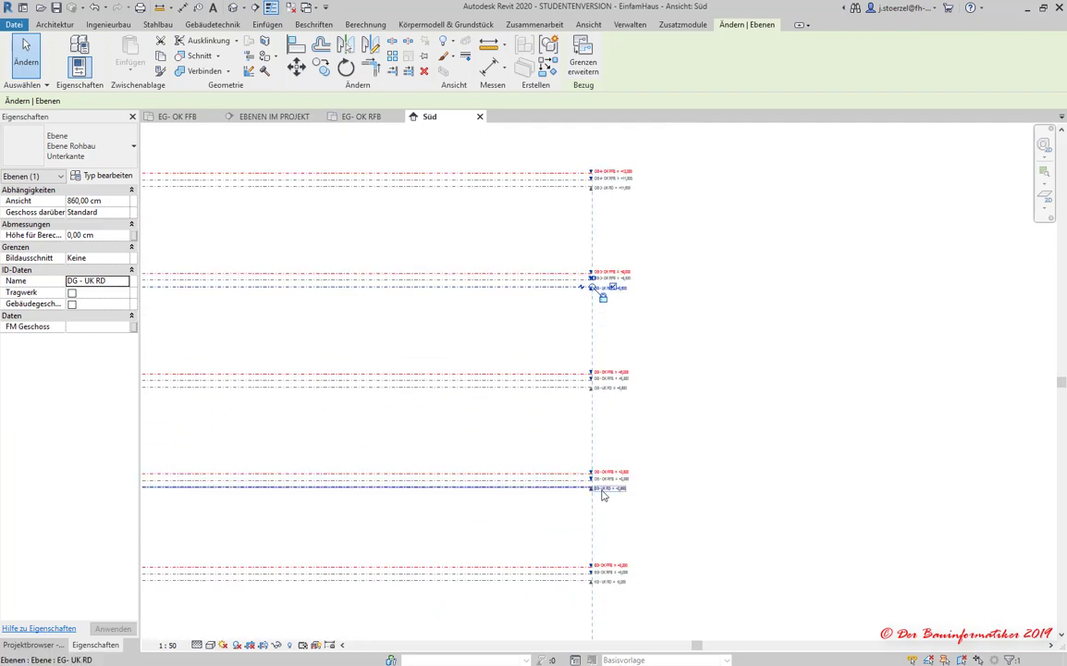
{"action": "scroll", "coordinate": [605, 493], "scroll_direction": "up", "scroll_amount": 2}
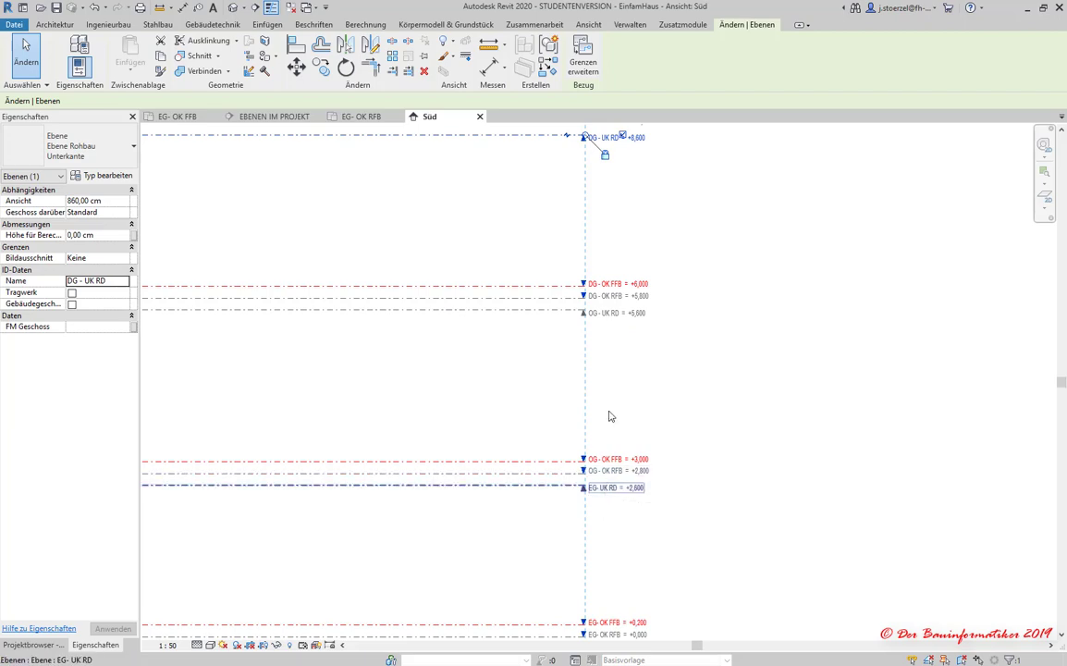
{"action": "scroll", "coordinate": [614, 348], "scroll_direction": "down", "scroll_amount": 1}
{"action": "middle_click_drag", "start_coordinate": [628, 453], "coordinate": [642, 660]}
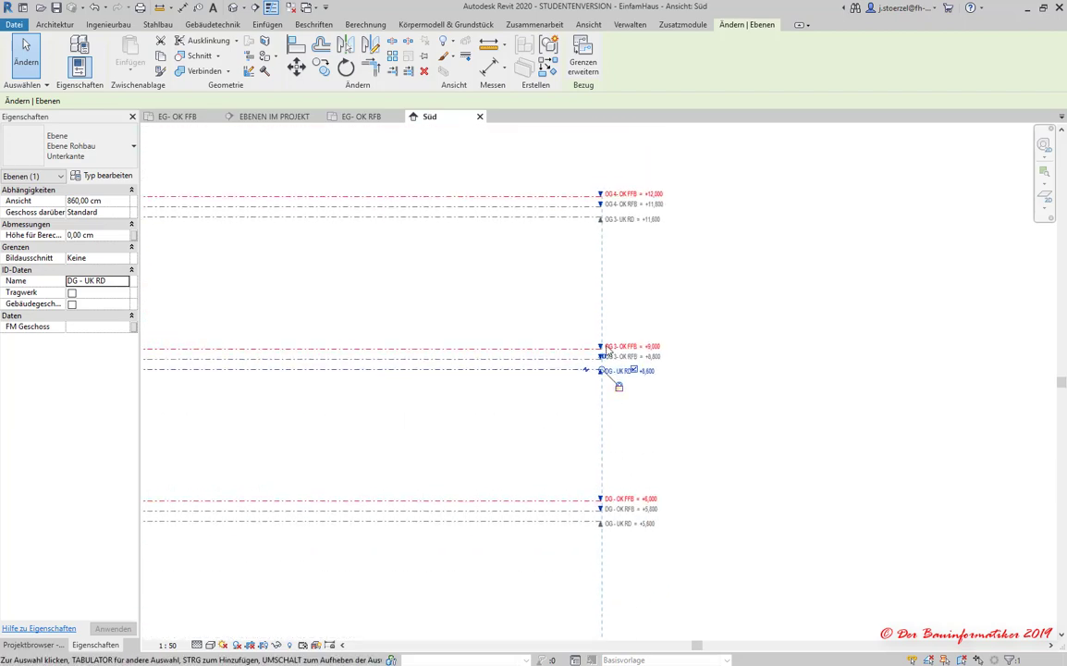
{"action": "scroll", "coordinate": [619, 338], "scroll_direction": "up", "scroll_amount": 2}
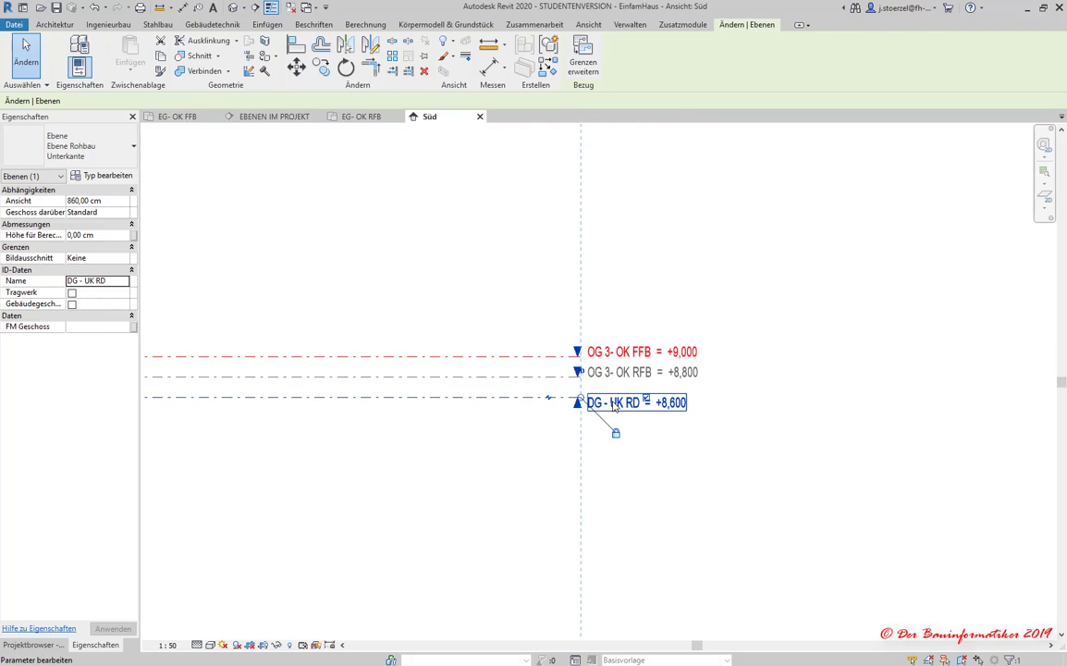
{"action": "scroll", "coordinate": [614, 404], "scroll_direction": "down", "scroll_amount": 2}
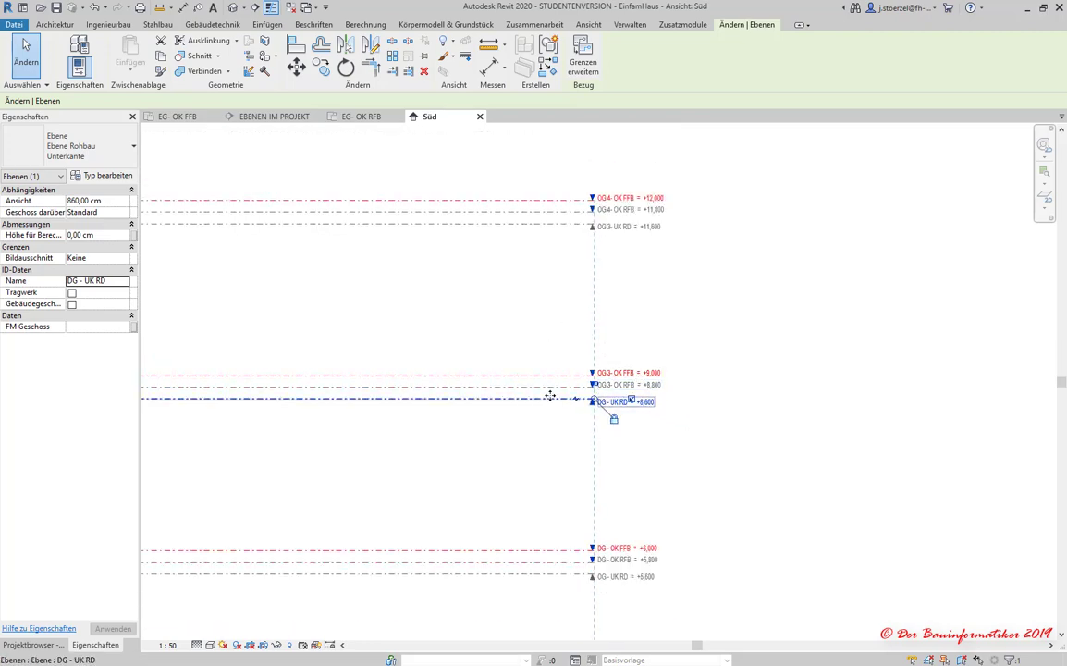
{"action": "scroll", "coordinate": [546, 366], "scroll_direction": "up", "scroll_amount": 1}
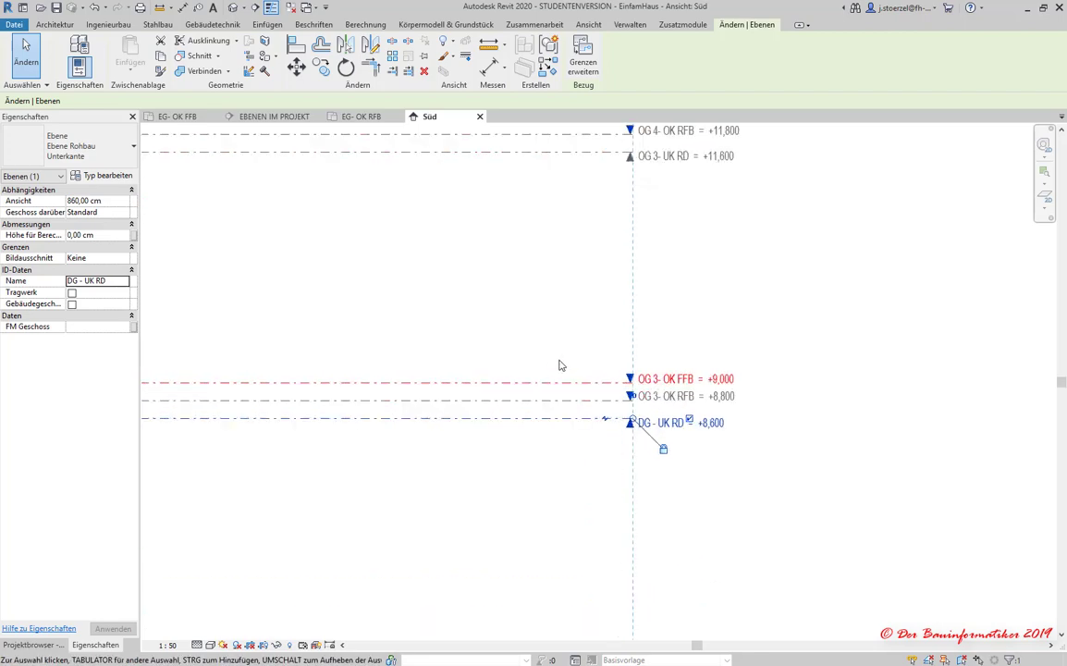
{"action": "scroll", "coordinate": [550, 333], "scroll_direction": "down", "scroll_amount": 2}
Select the five OG 3 and OG 4 levels with a crossing window and delete them with their views.
{"action": "left_click_drag", "start_coordinate": [523, 402], "coordinate": [508, 366]}
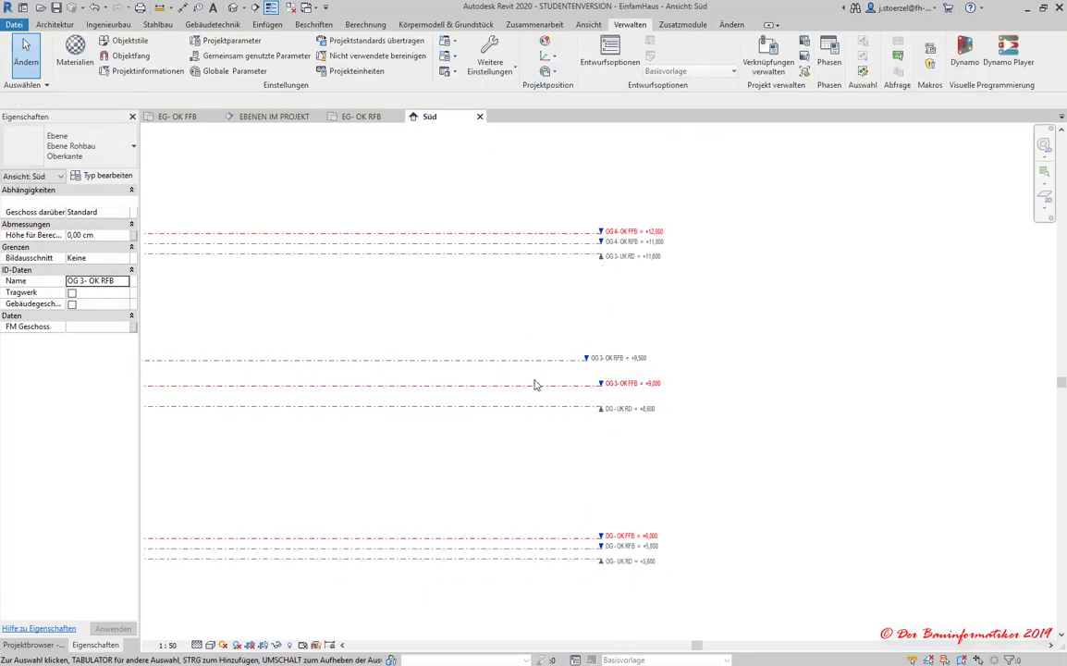
{"action": "left_click_drag", "start_coordinate": [552, 389], "coordinate": [477, 200]}
{"action": "key", "text": "Delete"}
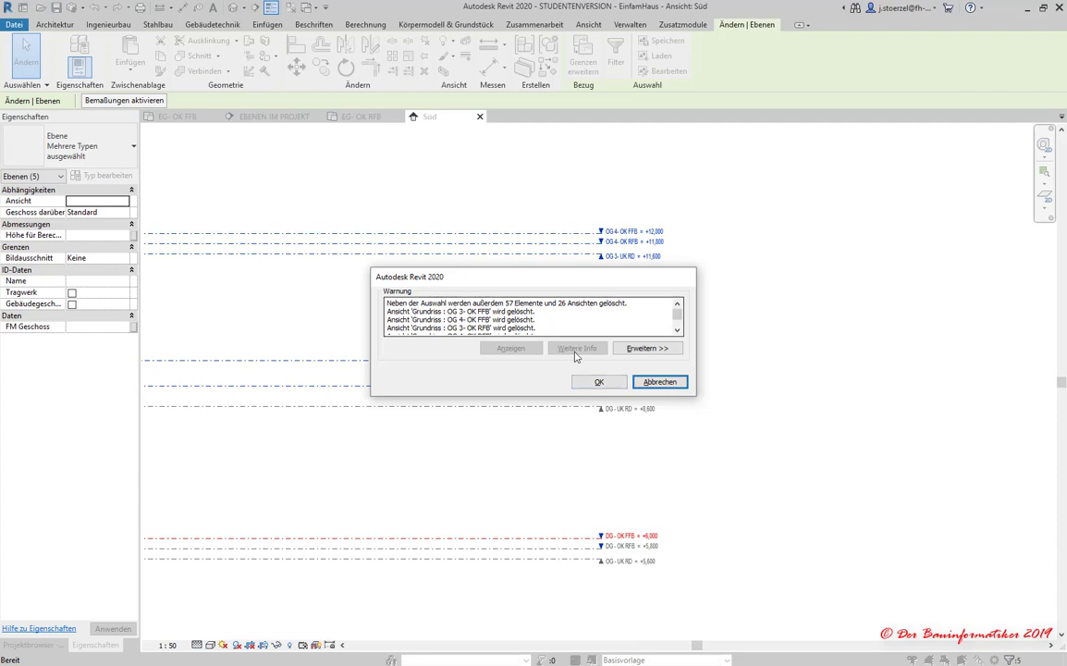
{"action": "left_click", "coordinate": [602, 383]}
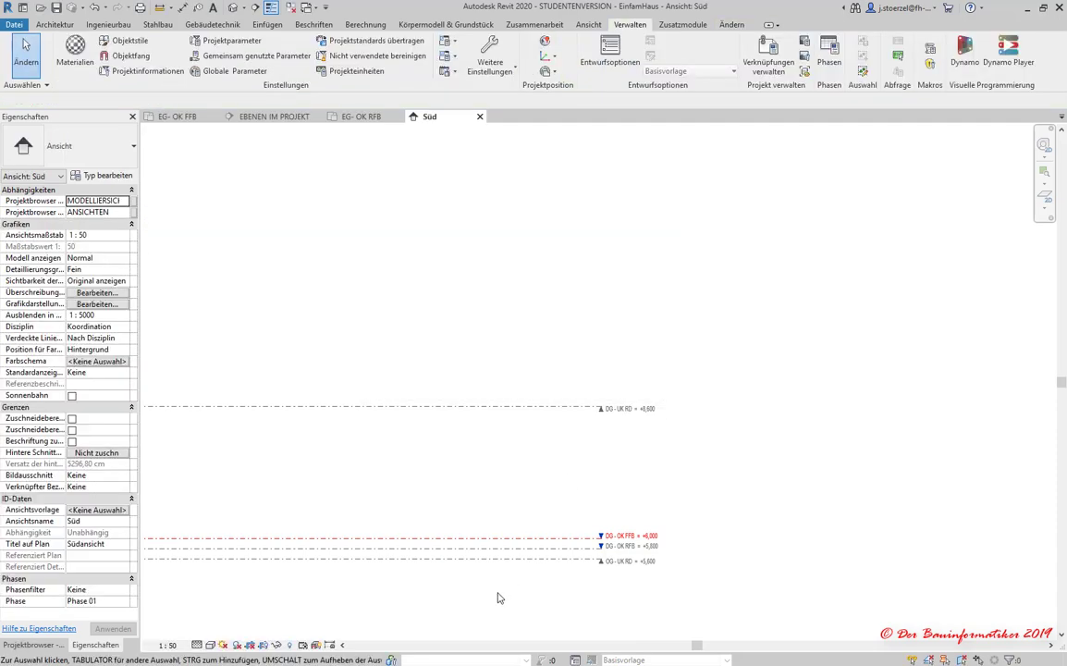
Select the +8,600 DG - UK RD level and replace its name with 'First'.
{"action": "scroll", "coordinate": [576, 408], "scroll_direction": "up", "scroll_amount": 2}
{"action": "scroll", "coordinate": [591, 435], "scroll_direction": "up", "scroll_amount": 3}
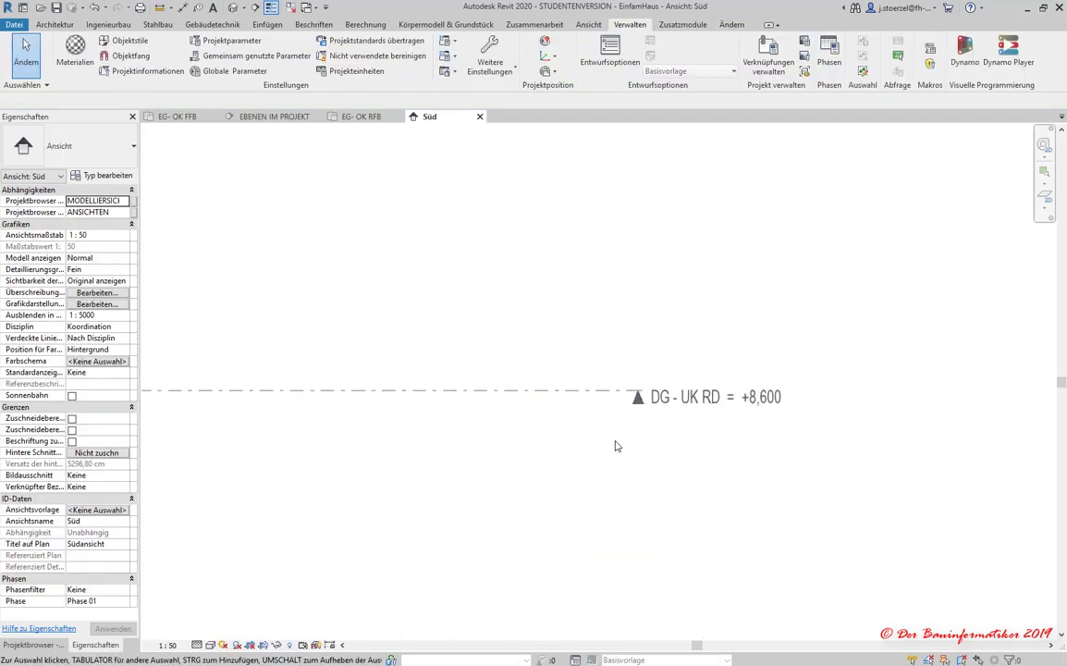
{"action": "left_click", "coordinate": [578, 392]}
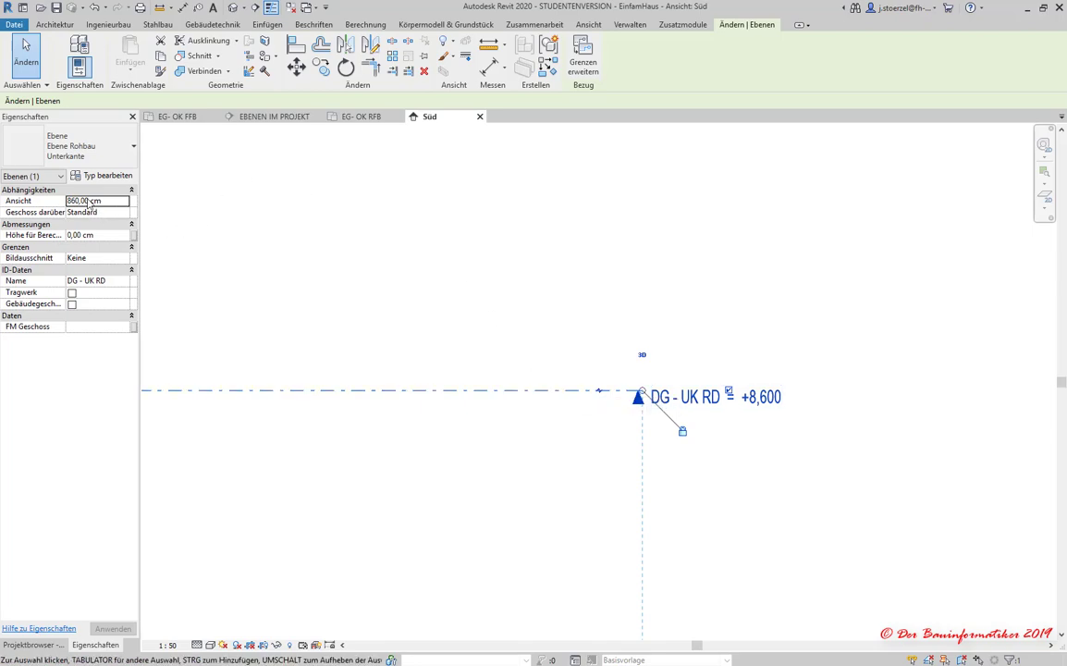
{"action": "left_click", "coordinate": [115, 280]}
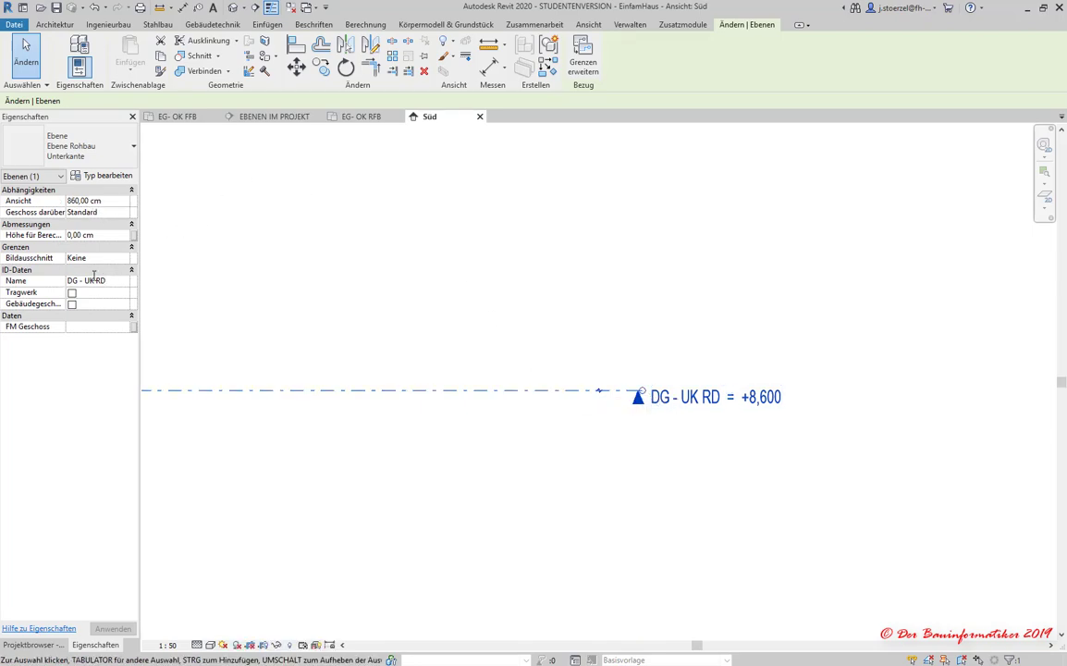
{"action": "key", "text": "Return"}
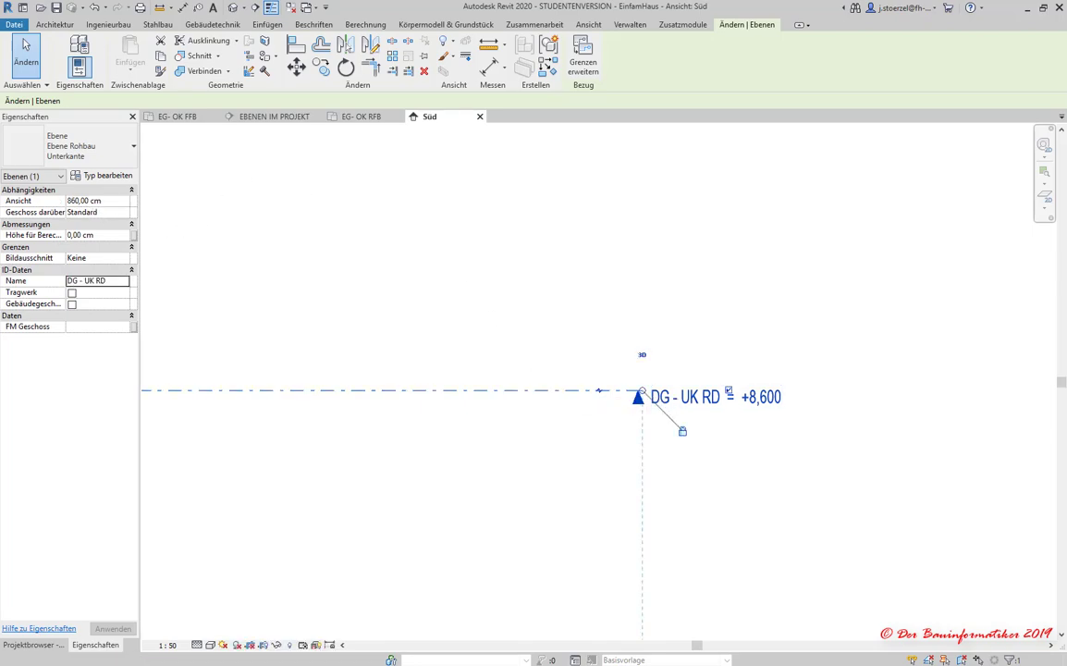
{"action": "left_click", "coordinate": [89, 282]}
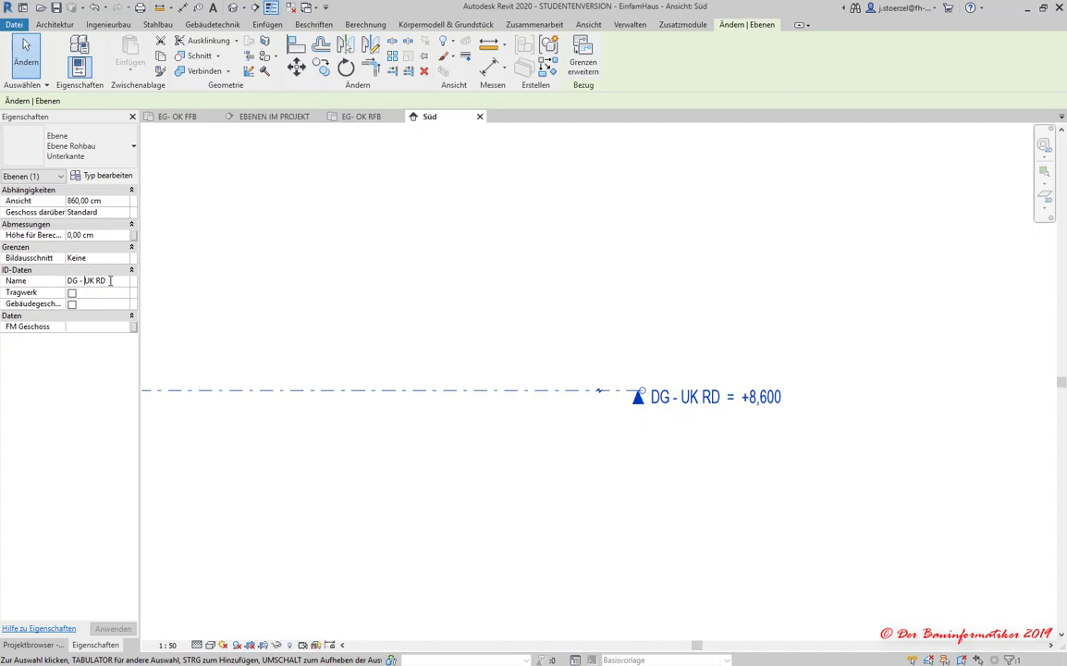
{"action": "key", "text": "Return"}
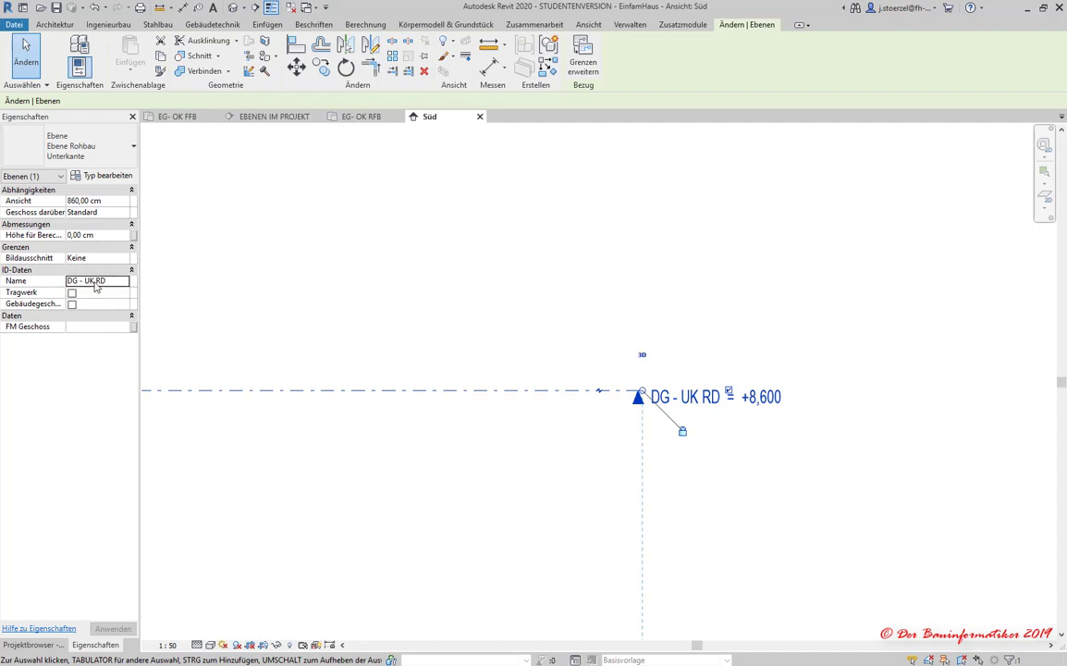
{"action": "left_click", "coordinate": [94, 282]}
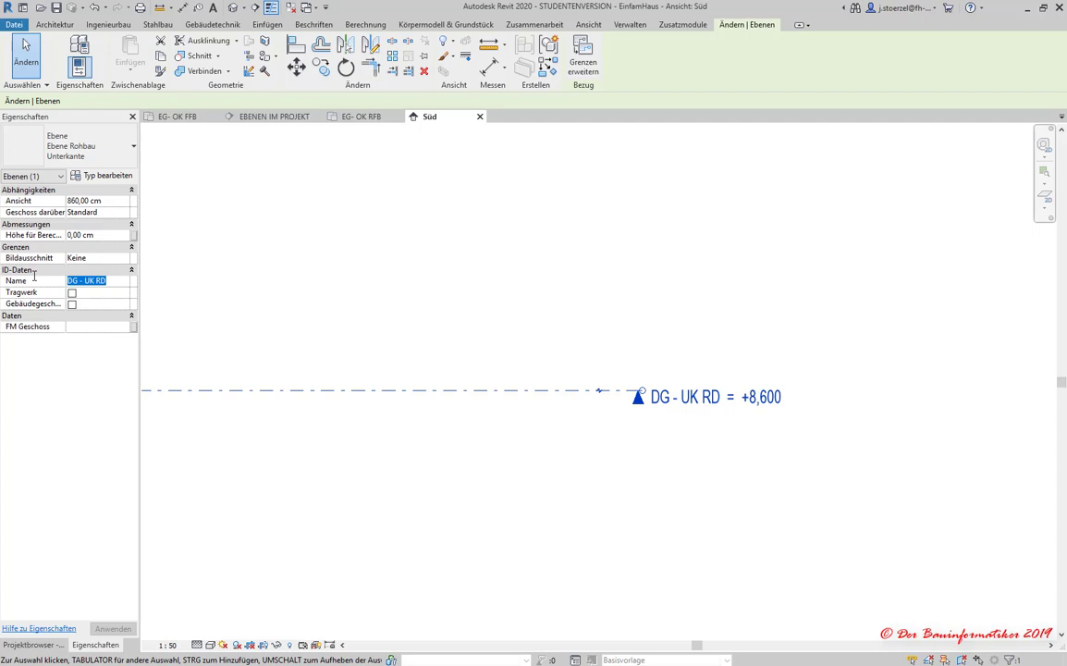
{"action": "type", "text": "First"}
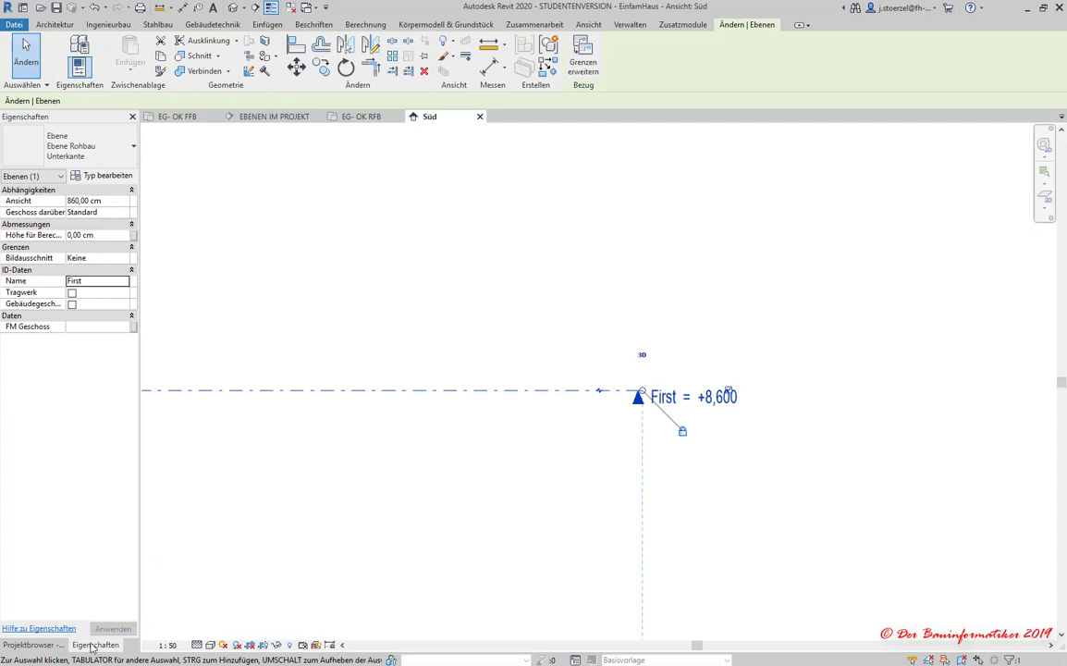
{"action": "scroll", "coordinate": [462, 465], "scroll_direction": "down", "scroll_amount": 2}
{"action": "scroll", "coordinate": [434, 476], "scroll_direction": "down", "scroll_amount": 1}
{"action": "scroll", "coordinate": [663, 395], "scroll_direction": "down", "scroll_amount": 1}
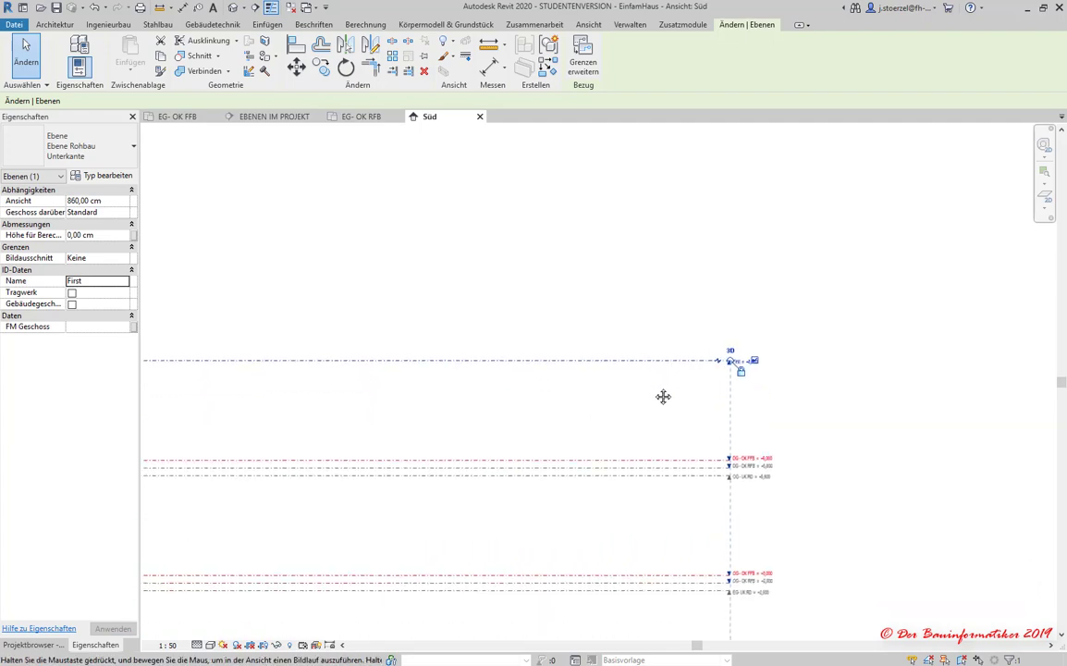
{"action": "scroll", "coordinate": [567, 422], "scroll_direction": "down", "scroll_amount": 1}
{"action": "scroll", "coordinate": [516, 440], "scroll_direction": "down", "scroll_amount": 1}
{"action": "scroll", "coordinate": [417, 469], "scroll_direction": "down", "scroll_amount": 1}
{"action": "scroll", "coordinate": [417, 469], "scroll_direction": "down", "scroll_amount": 2}
{"action": "middle_click_drag", "start_coordinate": [417, 469], "coordinate": [719, 462]}
{"action": "scroll", "coordinate": [350, 396], "scroll_direction": "up", "scroll_amount": 3}
{"action": "scroll", "coordinate": [350, 395], "scroll_direction": "down", "scroll_amount": 2}
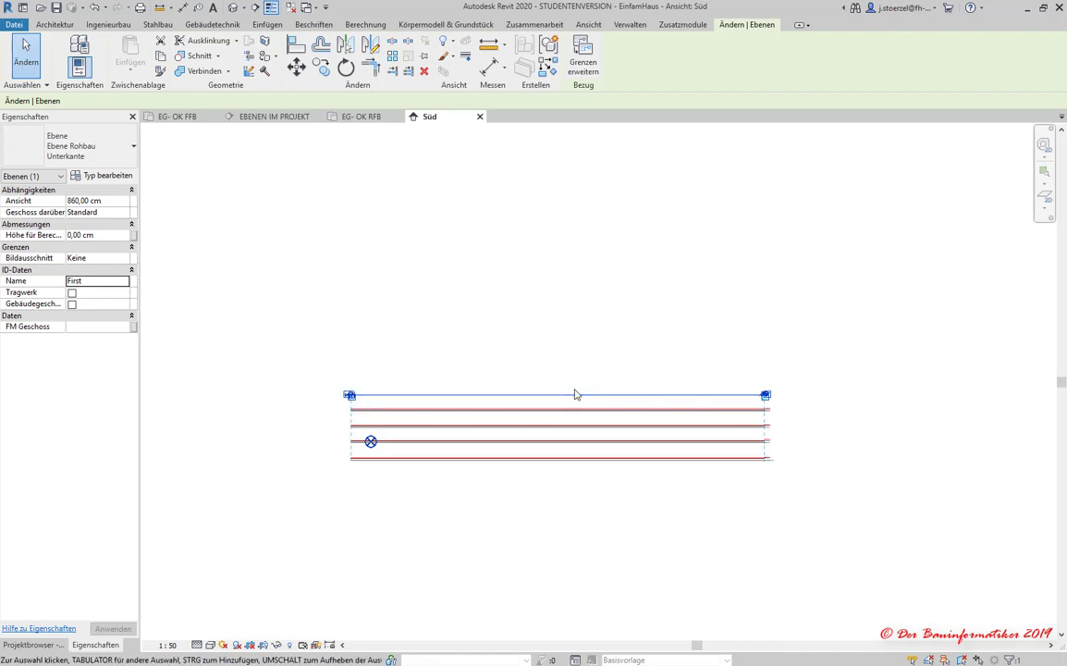
{"action": "scroll", "coordinate": [350, 396], "scroll_direction": "up", "scroll_amount": 2}
{"action": "left_click_drag", "start_coordinate": [350, 396], "coordinate": [356, 423]}
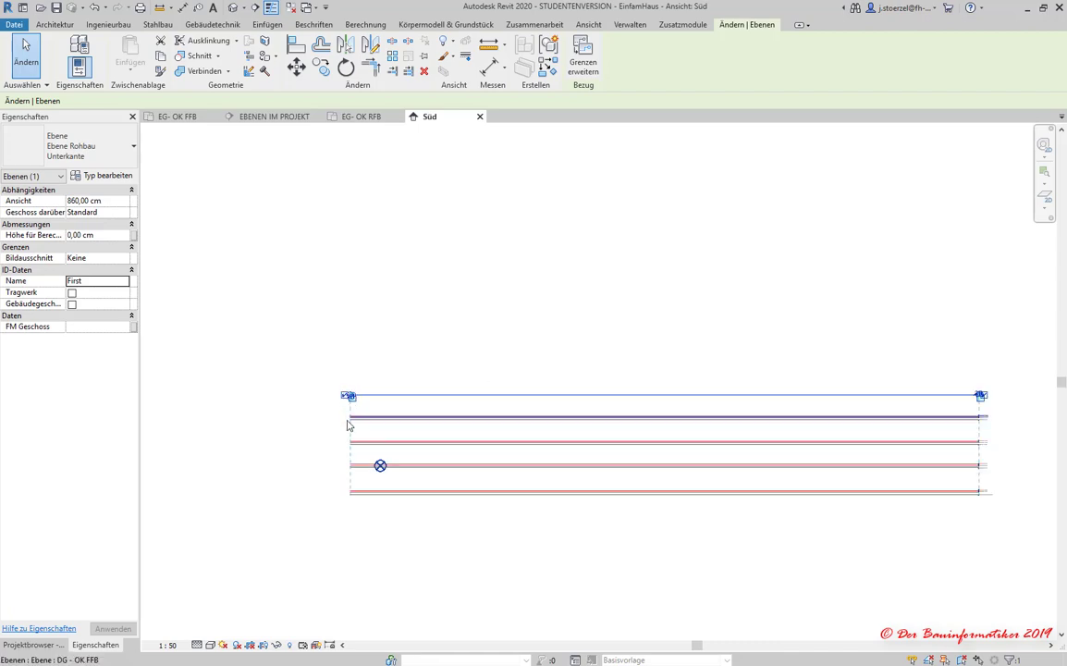
{"action": "scroll", "coordinate": [352, 421], "scroll_direction": "up", "scroll_amount": 2}
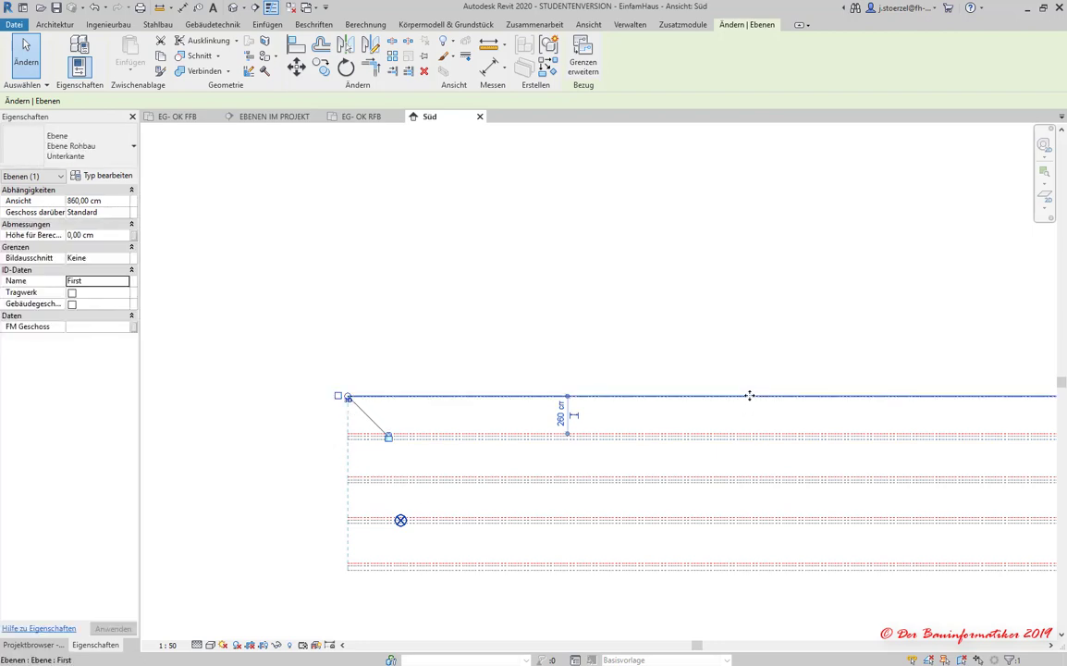
{"action": "scroll", "coordinate": [703, 407], "scroll_direction": "down", "scroll_amount": 1}
{"action": "scroll", "coordinate": [474, 522], "scroll_direction": "up", "scroll_amount": 3}
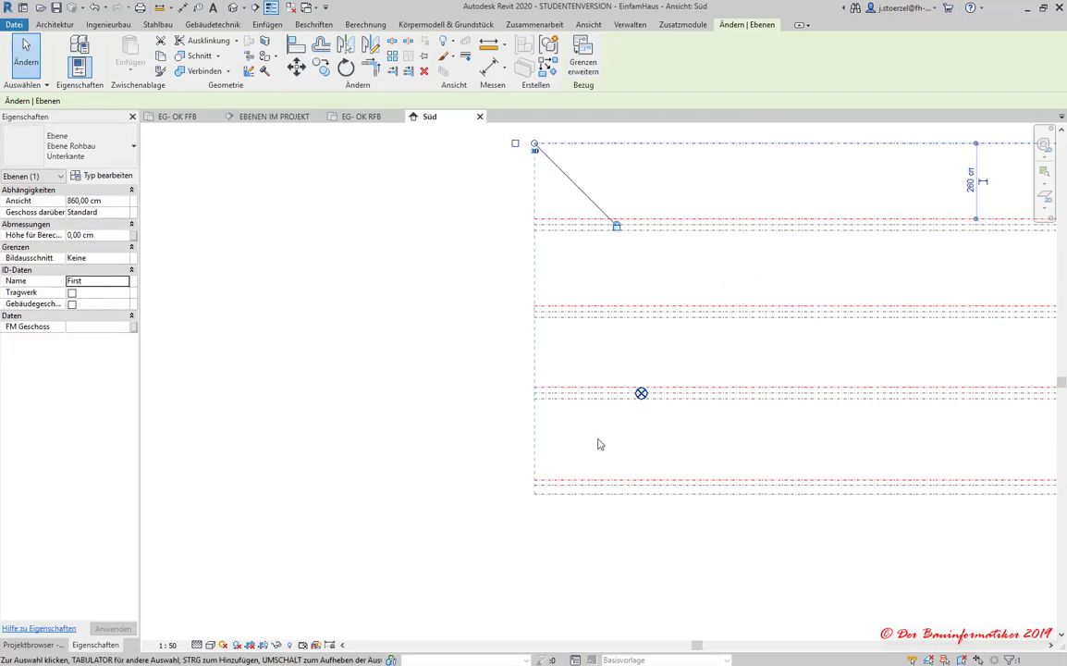
{"action": "mouse_move", "coordinate": [598, 443]}
{"action": "middle_mouse_down"}
{"action": "mouse_move", "coordinate": [123, 479]}
{"action": "mouse_move", "coordinate": [334, 487]}
{"action": "middle_mouse_up"}
{"action": "scroll", "coordinate": [305, 481], "scroll_direction": "down", "scroll_amount": 2}
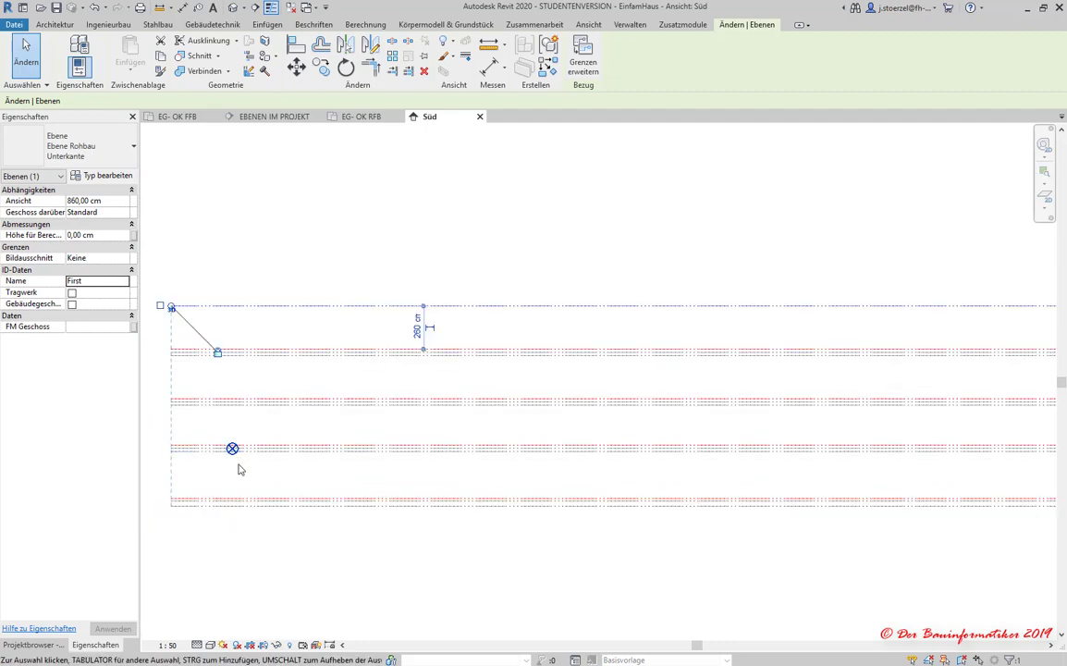
{"action": "scroll", "coordinate": [250, 476], "scroll_direction": "down", "scroll_amount": 1}
{"action": "left_click", "coordinate": [569, 504]}
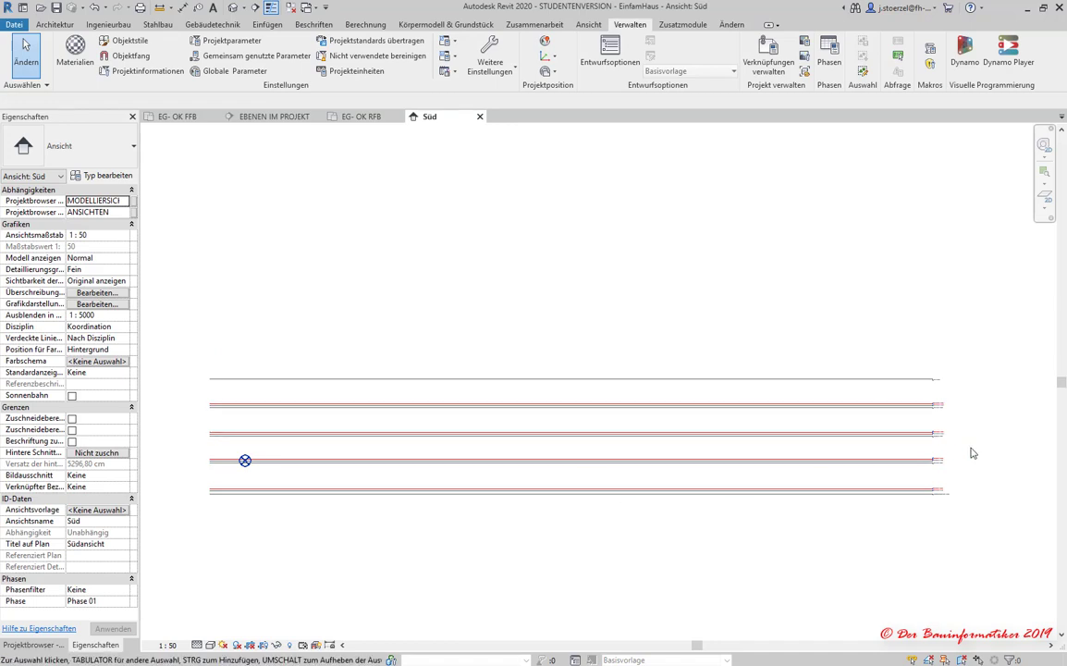
{"action": "scroll", "coordinate": [983, 455], "scroll_direction": "up", "scroll_amount": 2}
{"action": "scroll", "coordinate": [983, 457], "scroll_direction": "up", "scroll_amount": 2}
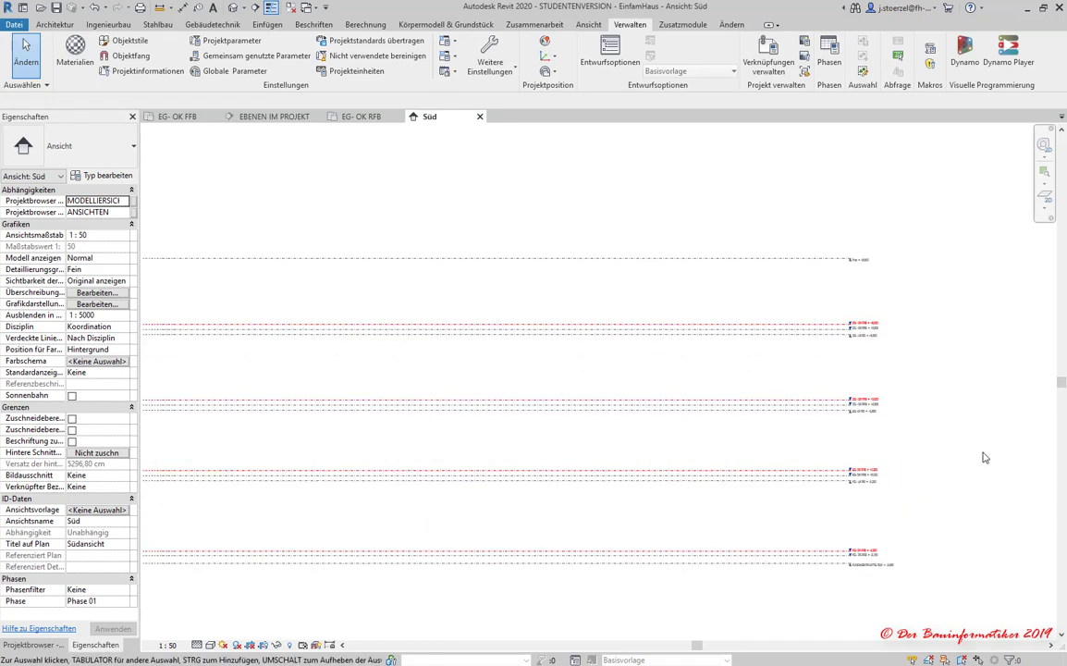
{"action": "scroll", "coordinate": [918, 457], "scroll_direction": "down", "scroll_amount": 2}
{"action": "scroll", "coordinate": [869, 458], "scroll_direction": "down", "scroll_amount": 1}
Pan and zoom in and out over the south elevation to inspect its levels.
{"action": "middle_click_drag", "start_coordinate": [633, 471], "coordinate": [681, 458]}
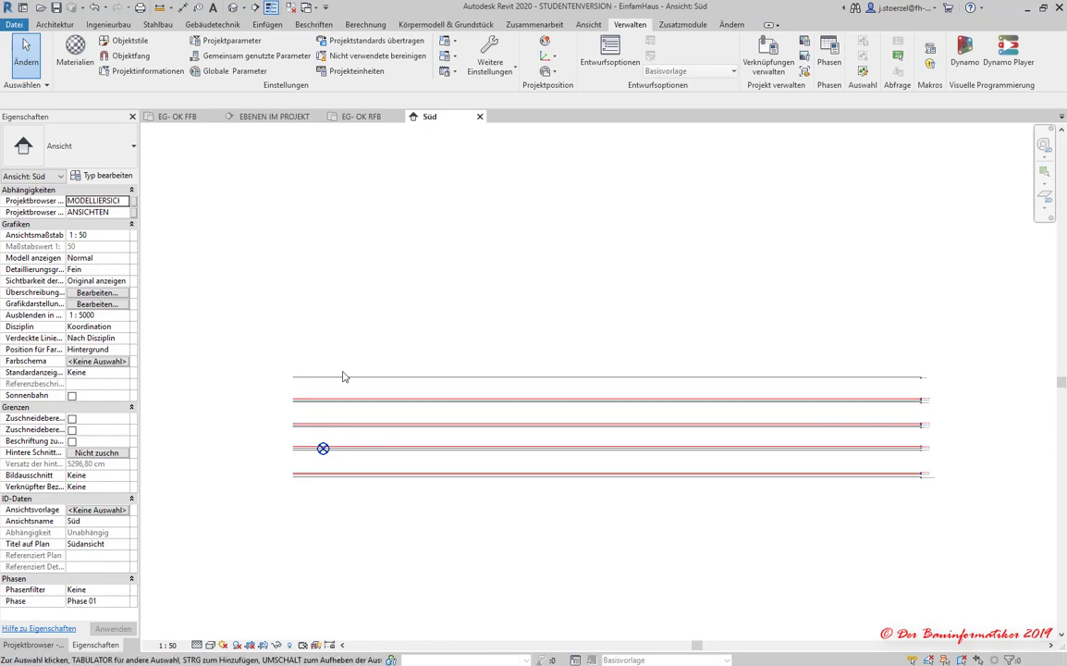
{"action": "scroll", "coordinate": [334, 466], "scroll_direction": "up", "scroll_amount": 1}
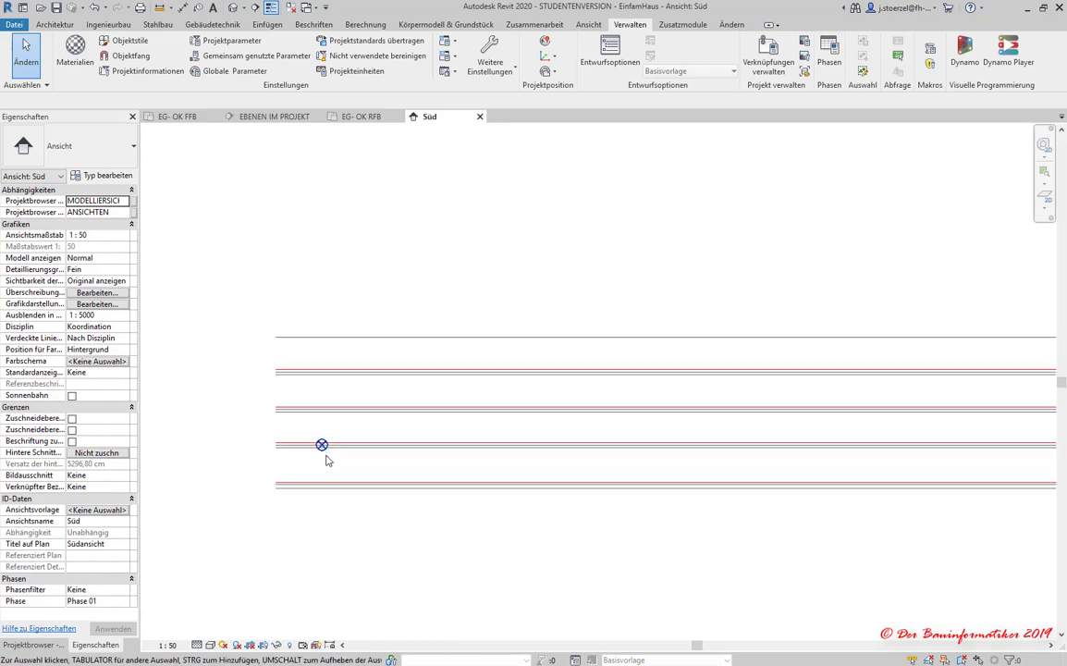
{"action": "scroll", "coordinate": [324, 455], "scroll_direction": "up", "scroll_amount": 2}
{"action": "scroll", "coordinate": [310, 445], "scroll_direction": "up", "scroll_amount": 2}
{"action": "scroll", "coordinate": [370, 442], "scroll_direction": "up", "scroll_amount": 1}
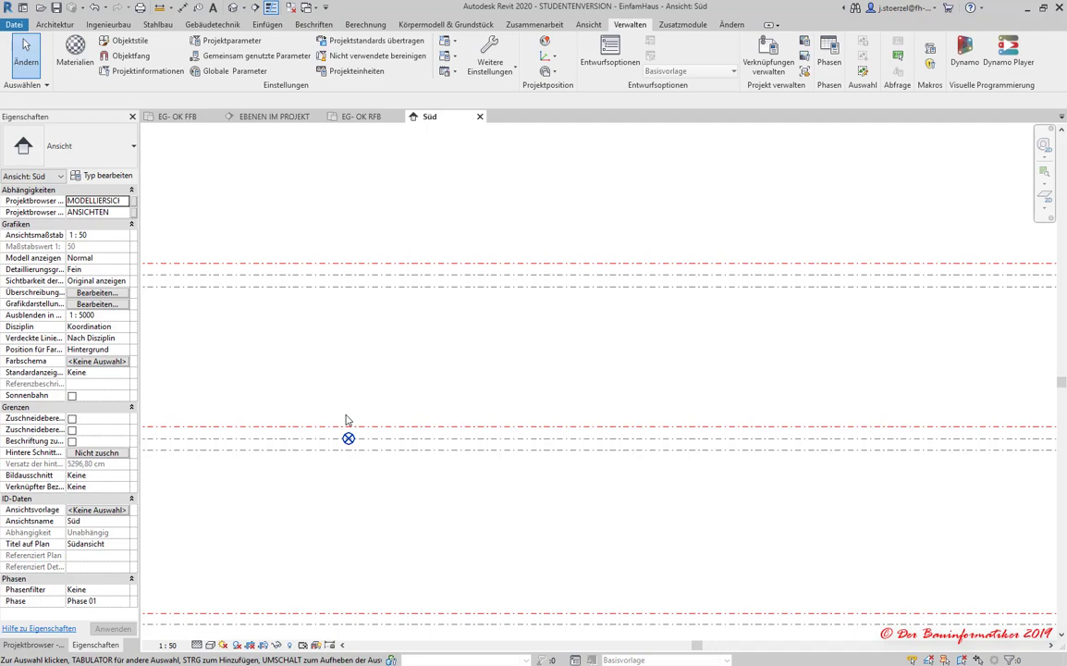
{"action": "scroll", "coordinate": [344, 427], "scroll_direction": "down", "scroll_amount": 2}
{"action": "scroll", "coordinate": [340, 430], "scroll_direction": "down", "scroll_amount": 2}
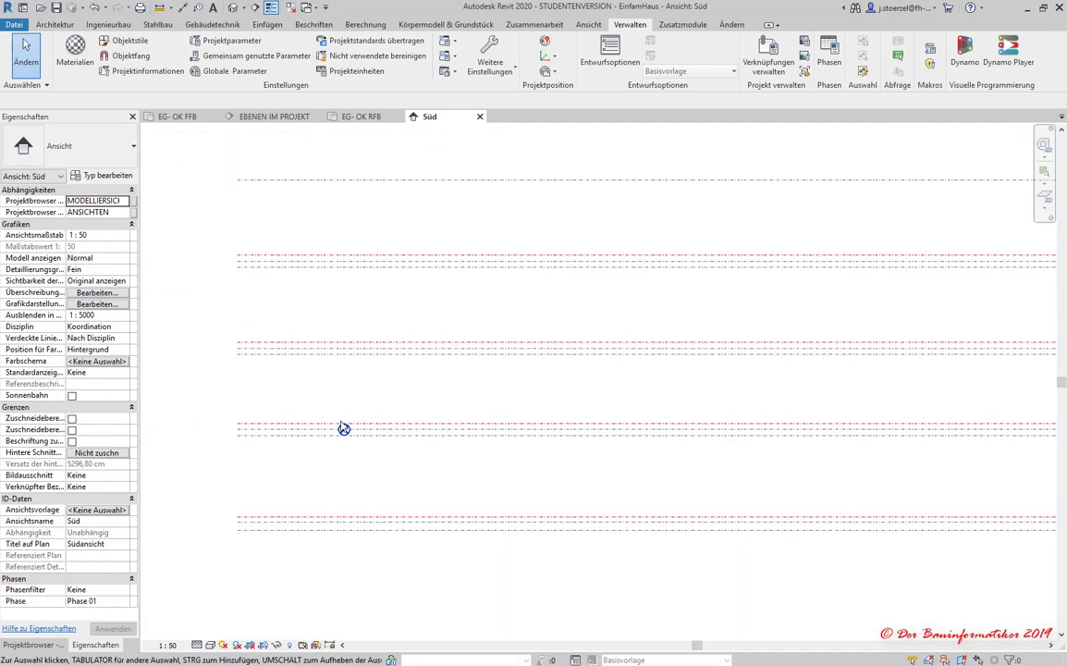
{"action": "scroll", "coordinate": [328, 431], "scroll_direction": "down", "scroll_amount": 2}
{"action": "scroll", "coordinate": [571, 441], "scroll_direction": "down", "scroll_amount": 2}
Adjust the zoom and pan the south elevation to recentre the levels.
{"action": "scroll", "coordinate": [798, 431], "scroll_direction": "right", "scroll_amount": 2, "text": "shift"}
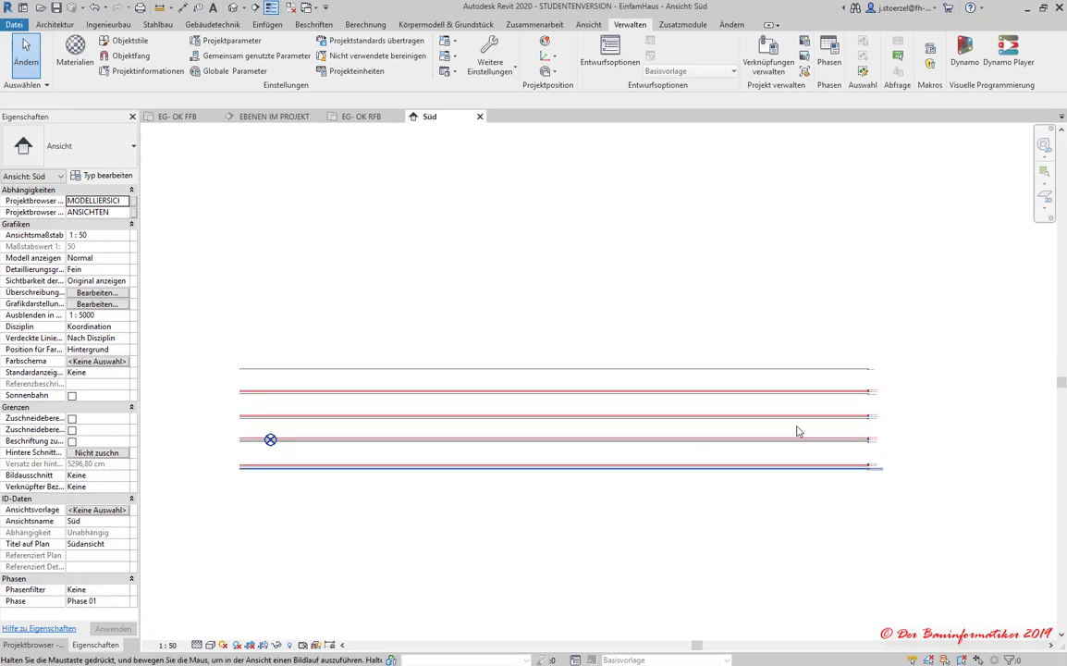
{"action": "scroll", "coordinate": [851, 436], "scroll_direction": "up", "scroll_amount": 2}
{"action": "scroll", "coordinate": [851, 436], "scroll_direction": "up", "scroll_amount": 2}
{"action": "scroll", "coordinate": [853, 446], "scroll_direction": "up", "scroll_amount": 1}
{"action": "scroll", "coordinate": [670, 425], "scroll_direction": "down", "scroll_amount": 1}
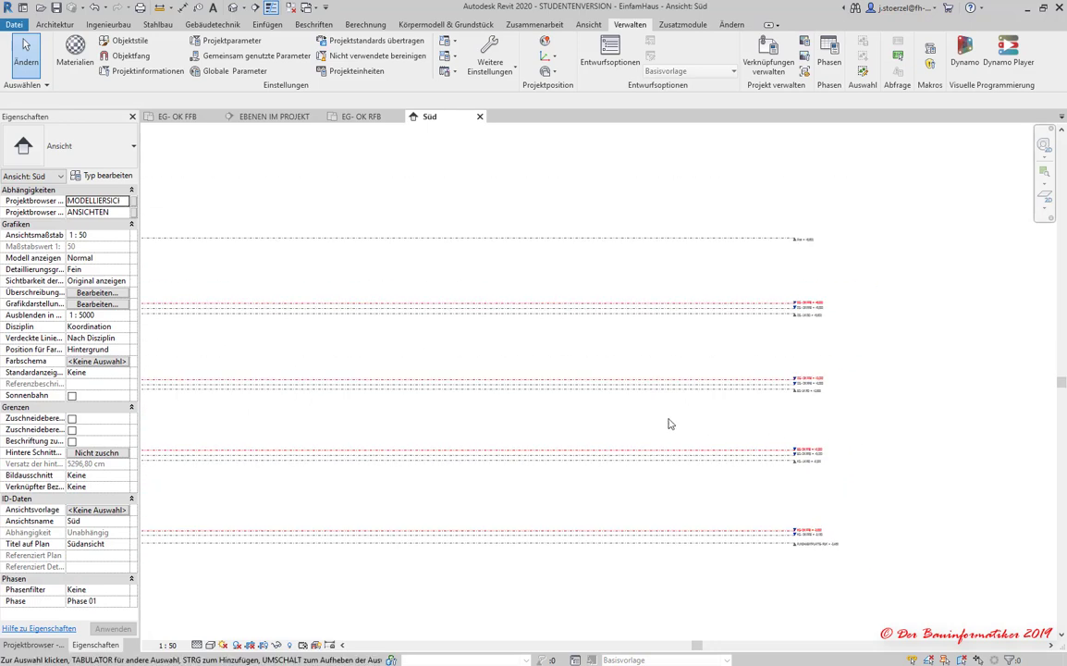
{"action": "scroll", "coordinate": [674, 421], "scroll_direction": "down", "scroll_amount": 1}
{"action": "scroll", "coordinate": [537, 407], "scroll_direction": "down", "scroll_amount": 2}
{"action": "middle_click_drag", "start_coordinate": [500, 407], "coordinate": [671, 422]}
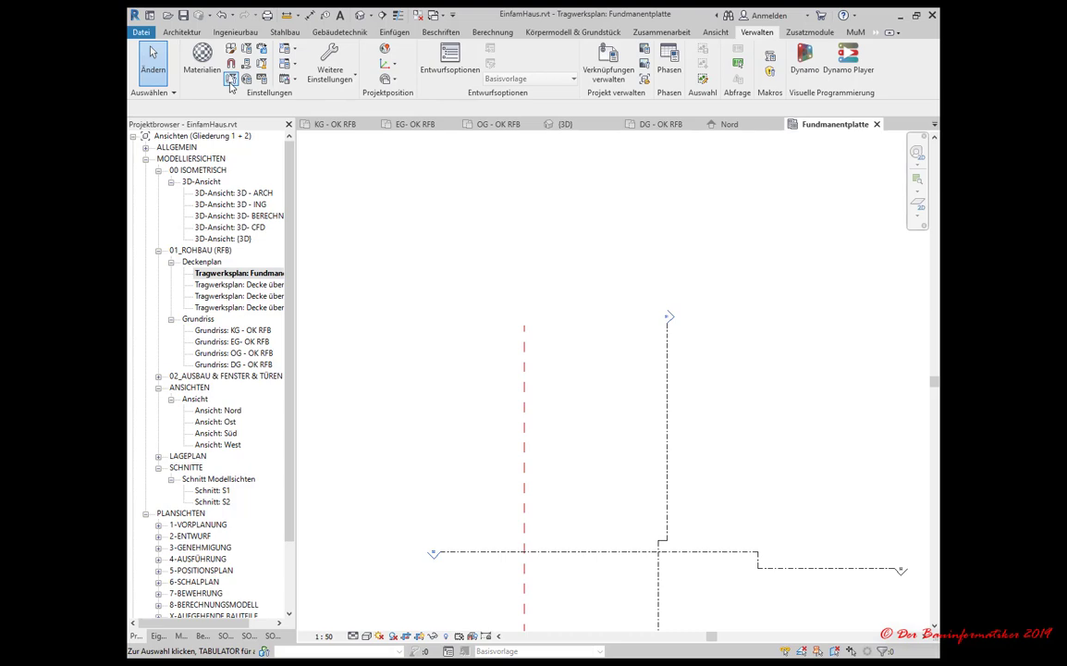
Bring up the Projektinformationen dialog showing Bauherr, Baustellenort and Kundenadresse parameters.
{"action": "left_click", "coordinate": [230, 79]}
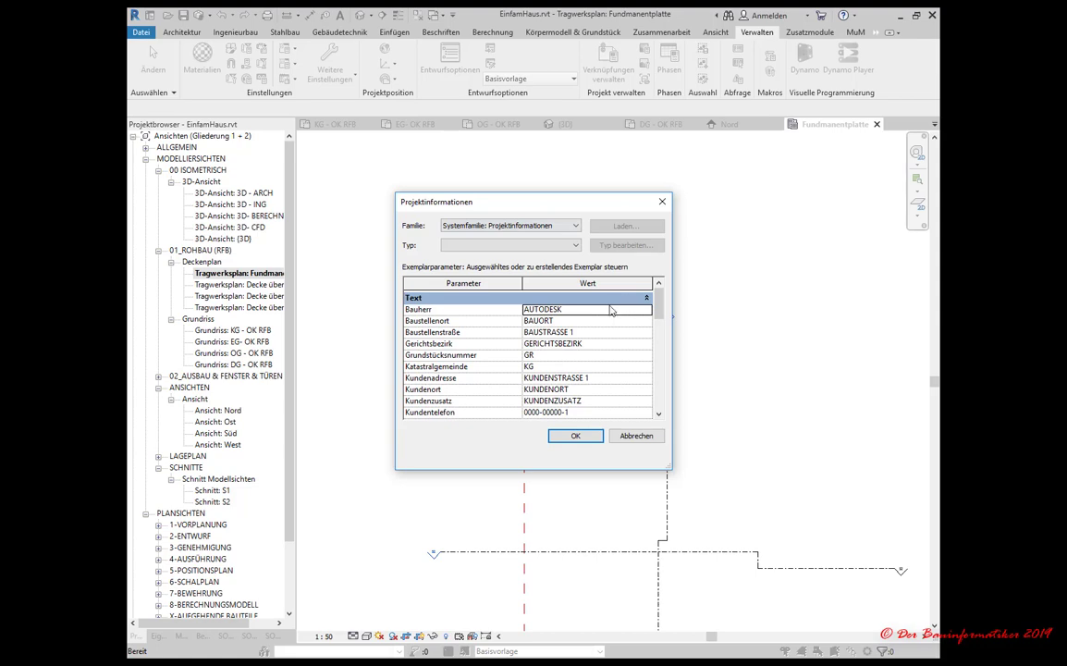
{"action": "mouse_move", "coordinate": [658, 306]}
{"action": "left_mouse_down"}
{"action": "mouse_move", "coordinate": [654, 397]}
{"action": "mouse_move", "coordinate": [662, 311]}
{"action": "left_mouse_up"}
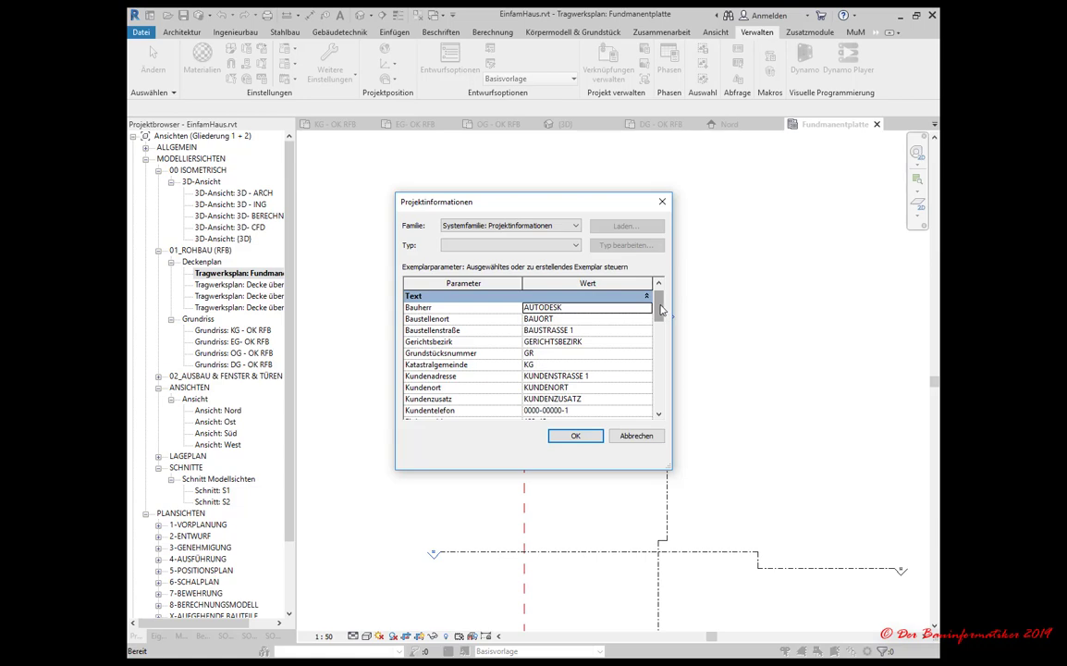
{"action": "scroll", "coordinate": [663, 313], "scroll_direction": "down", "scroll_amount": 3}
{"action": "scroll", "coordinate": [666, 315], "scroll_direction": "down", "scroll_amount": 3}
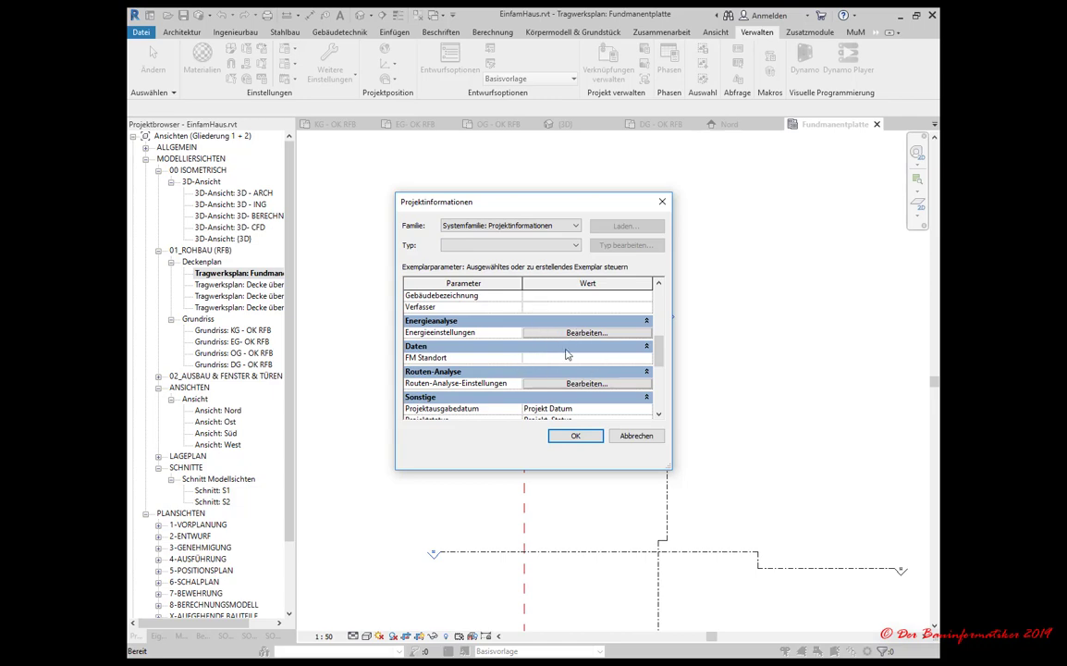
{"action": "left_click", "coordinate": [659, 370]}
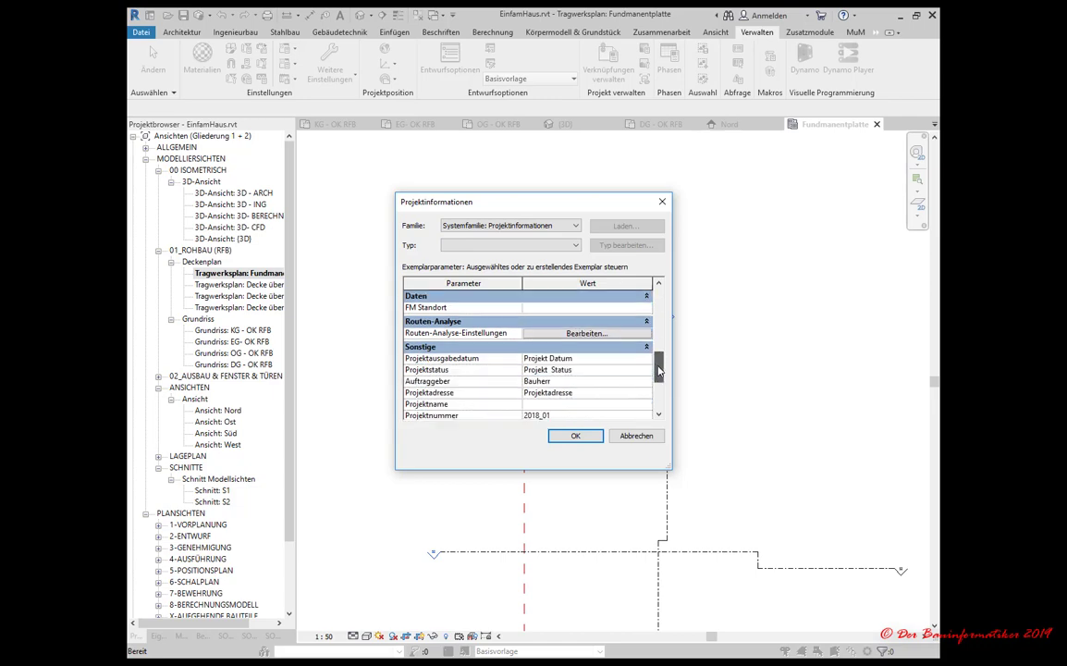
{"action": "mouse_move", "coordinate": [659, 370]}
{"action": "left_mouse_down"}
{"action": "mouse_move", "coordinate": [659, 407]}
{"action": "mouse_move", "coordinate": [660, 377]}
{"action": "left_mouse_up"}
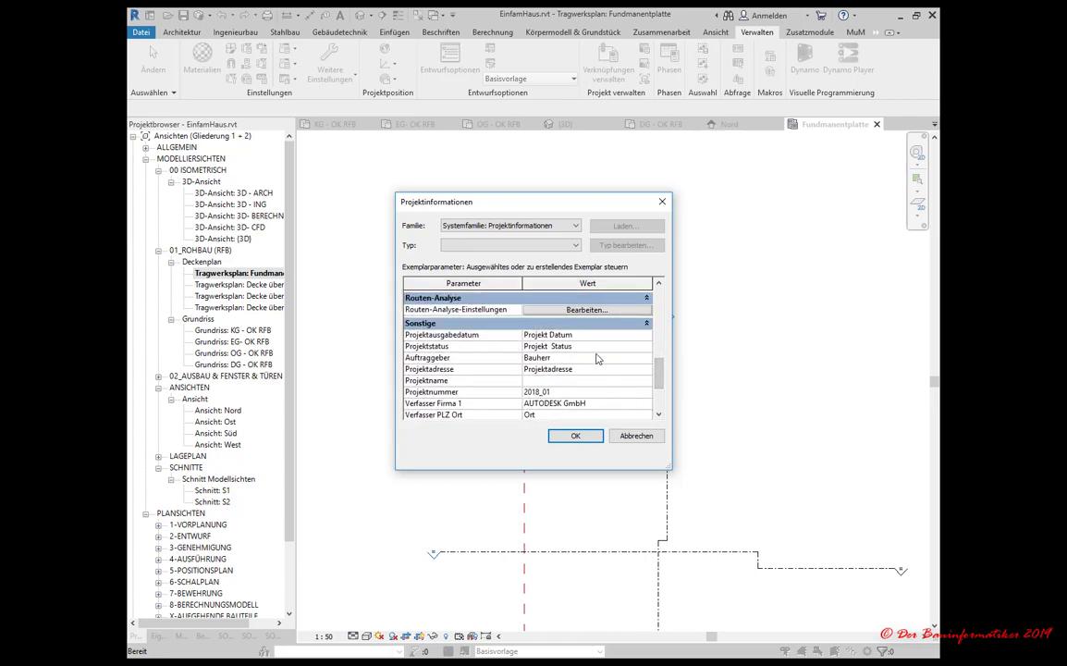